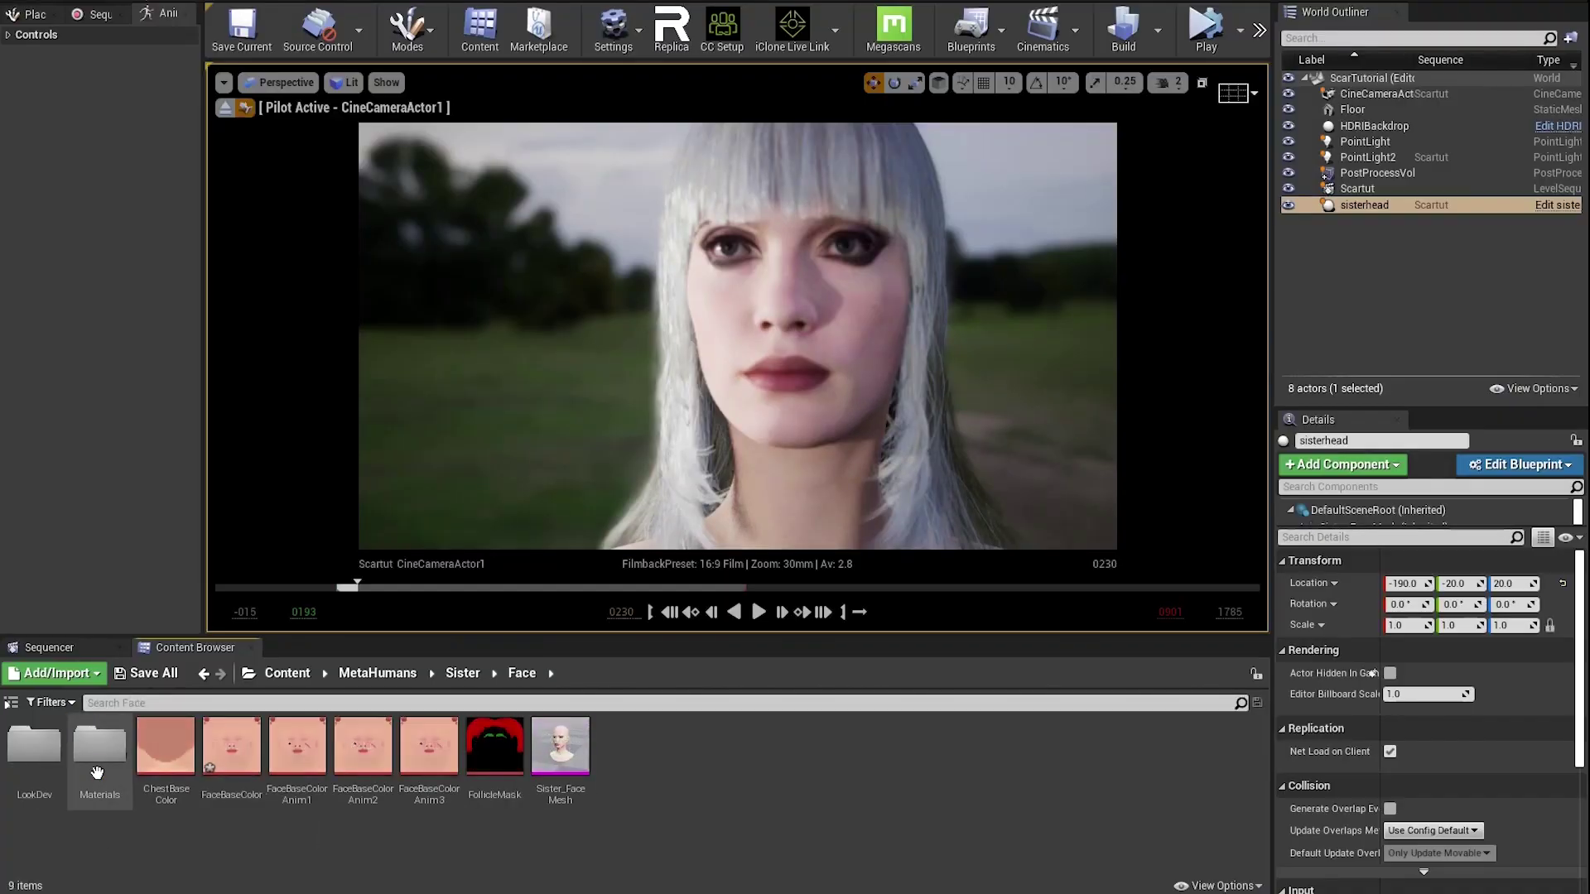
pyautogui.rightClick(226, 755)
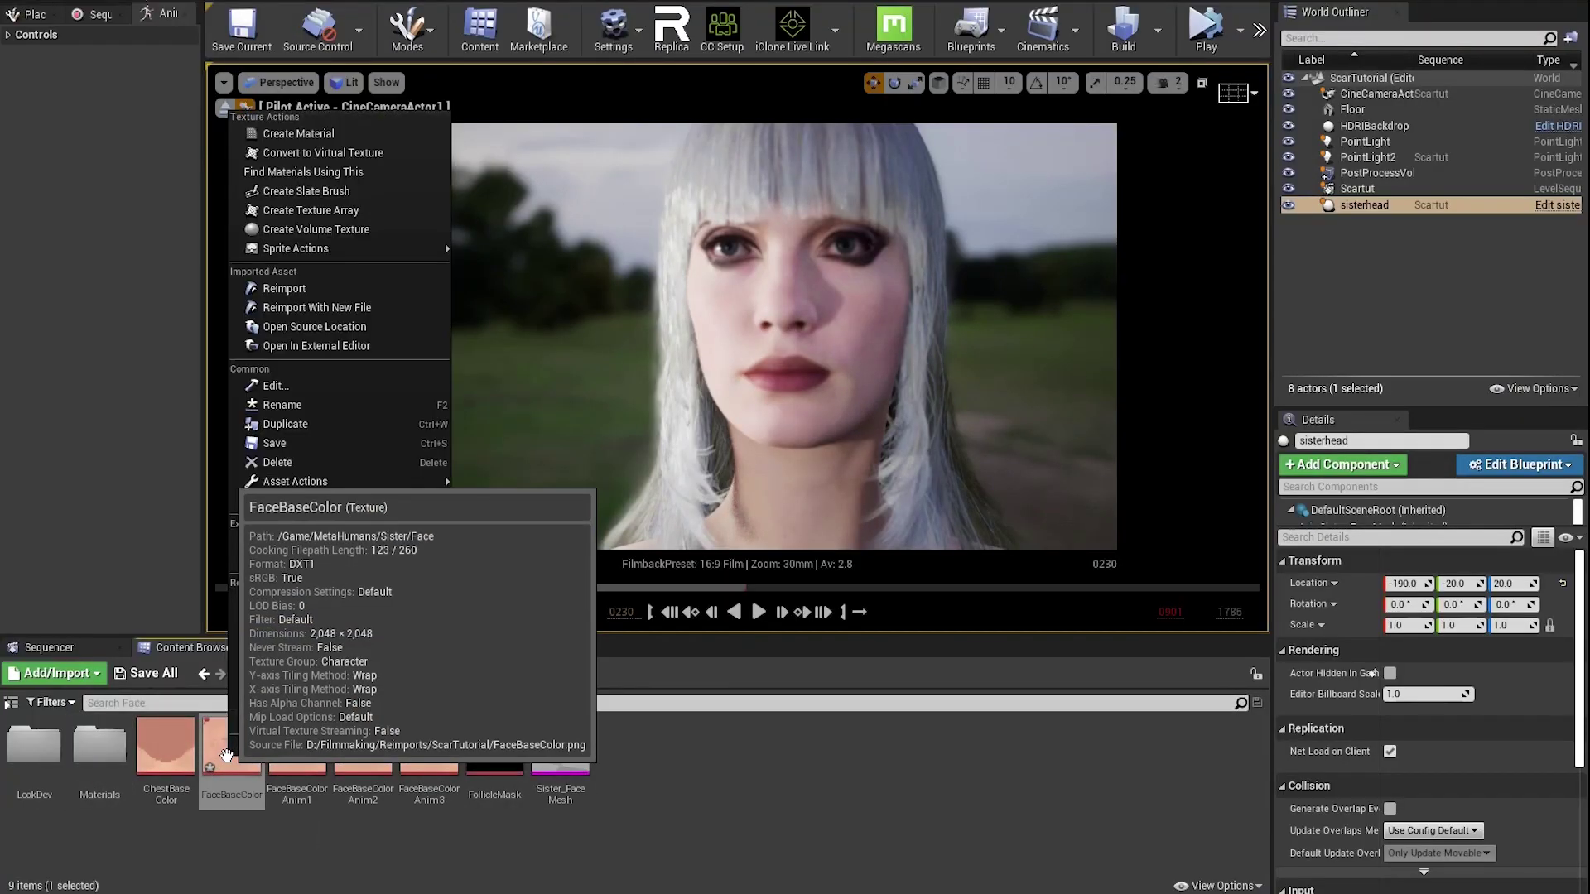
pyautogui.moveTo(422, 485)
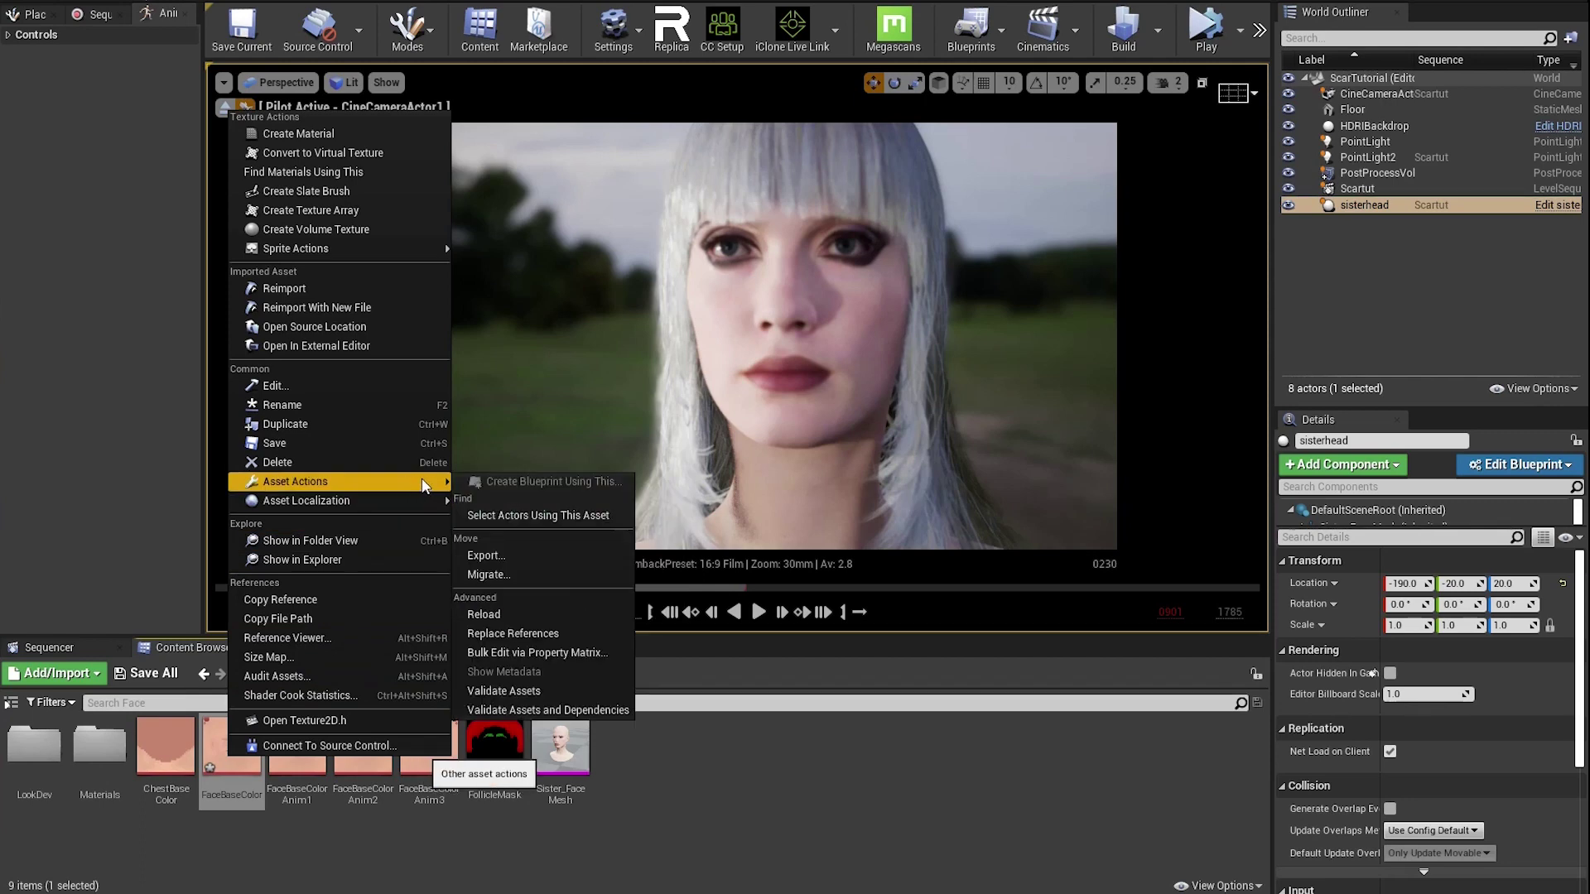
pyautogui.click(500, 553)
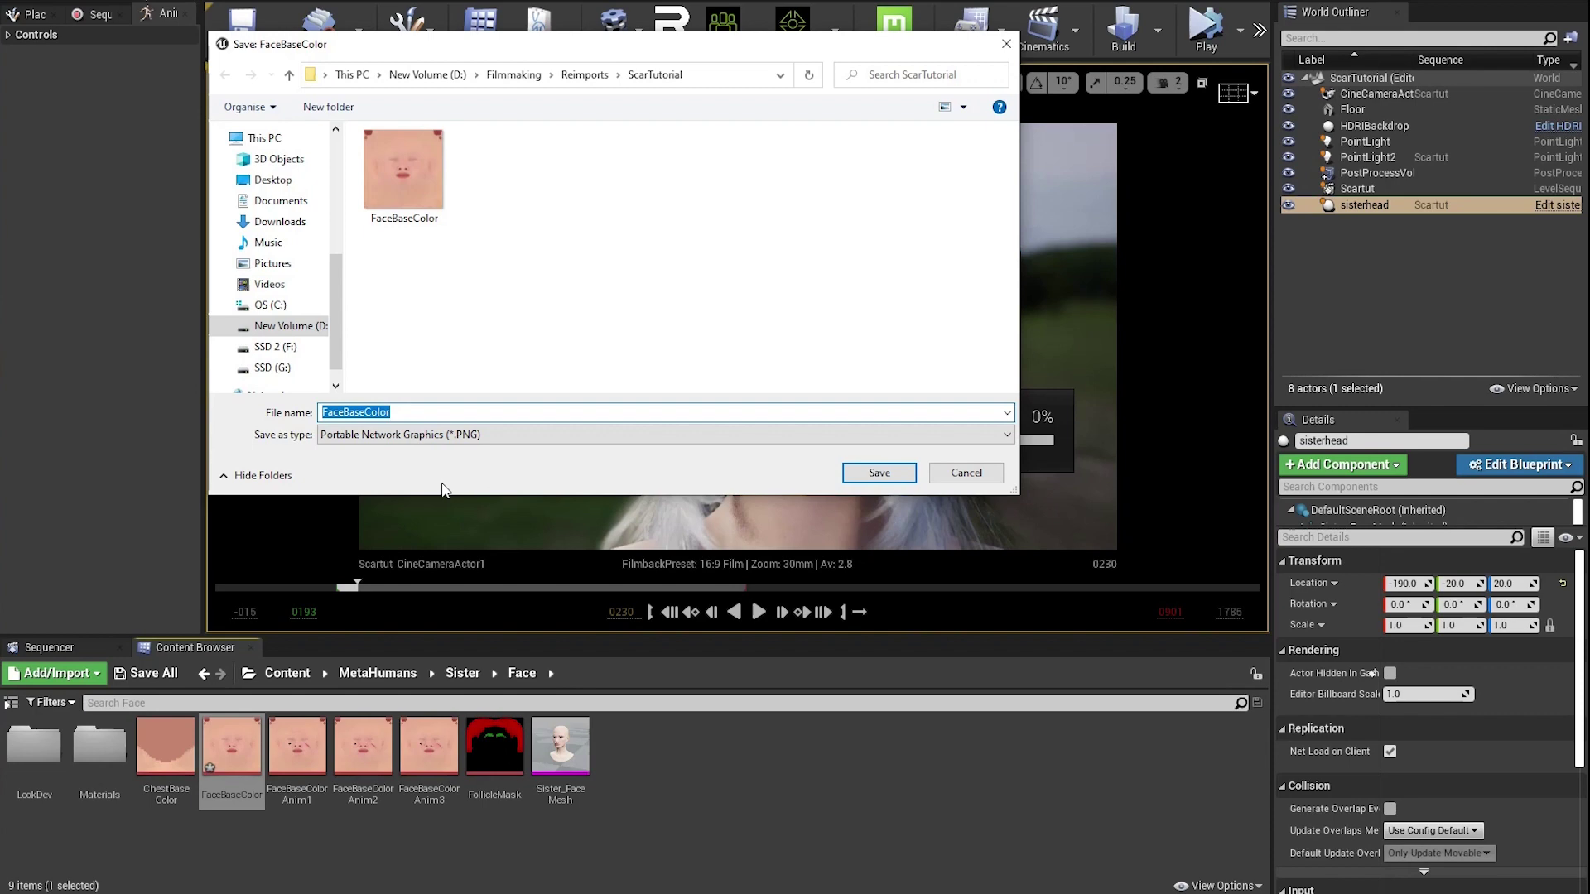
pyautogui.click(954, 482)
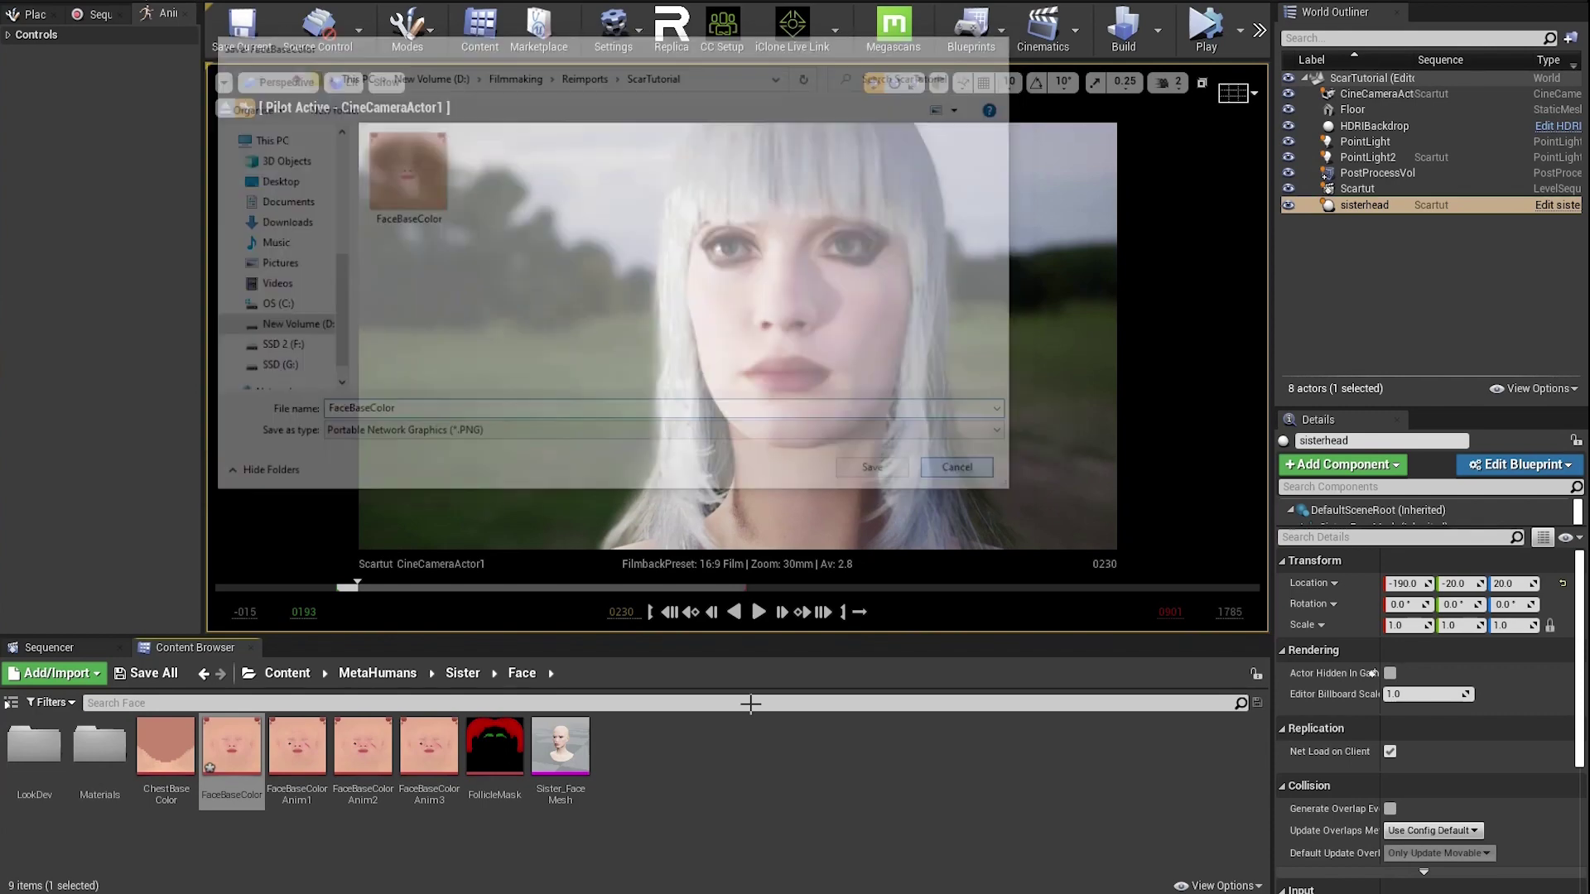
pyautogui.rightClick(302, 748)
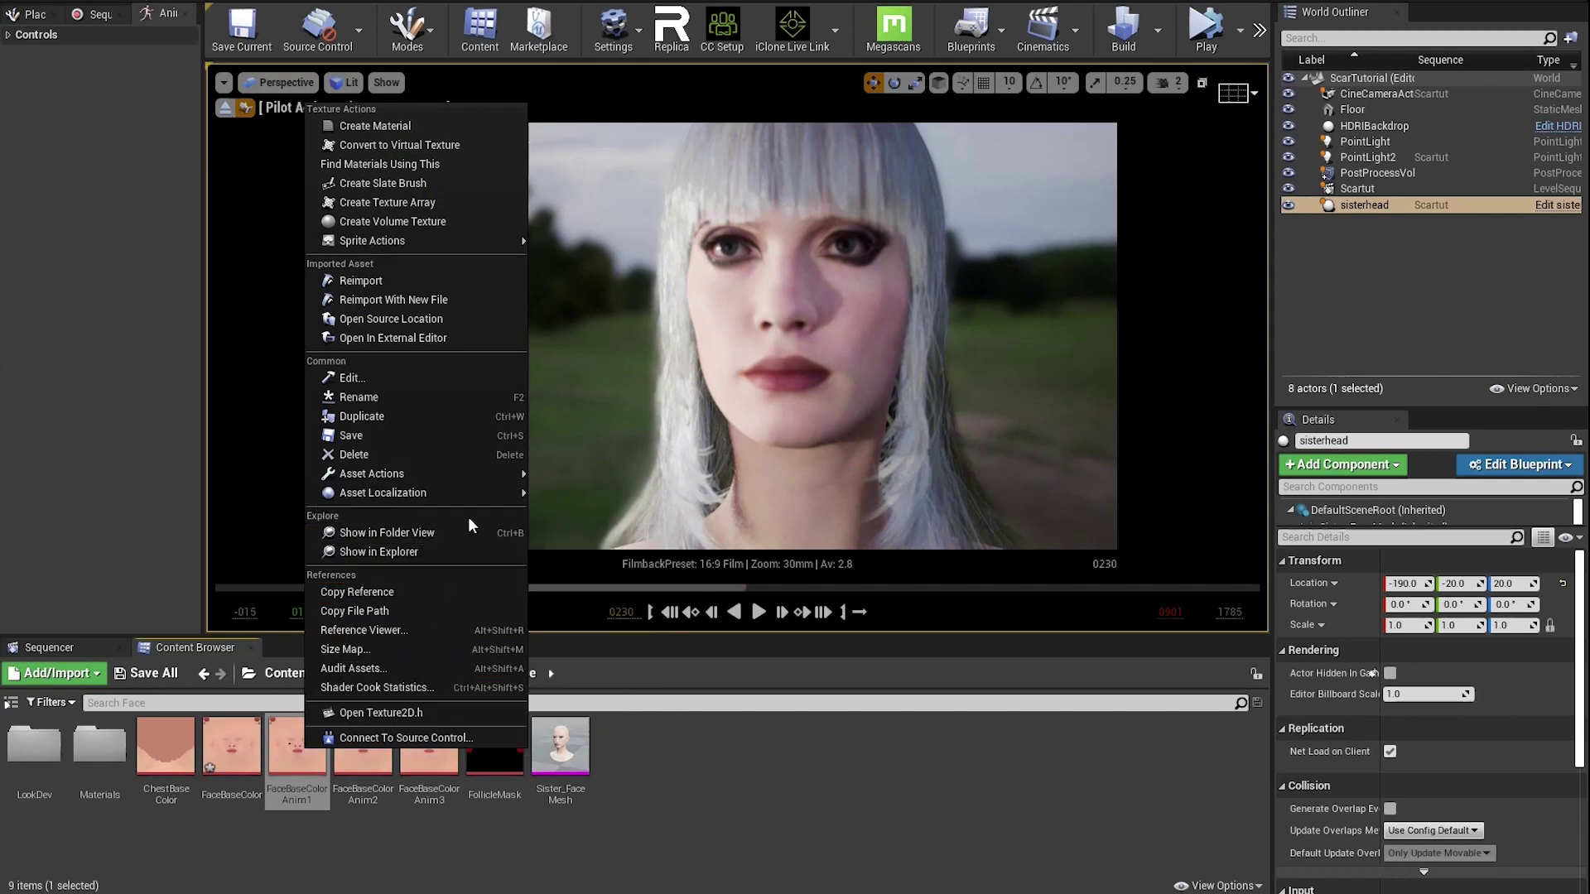
pyautogui.moveTo(480, 475)
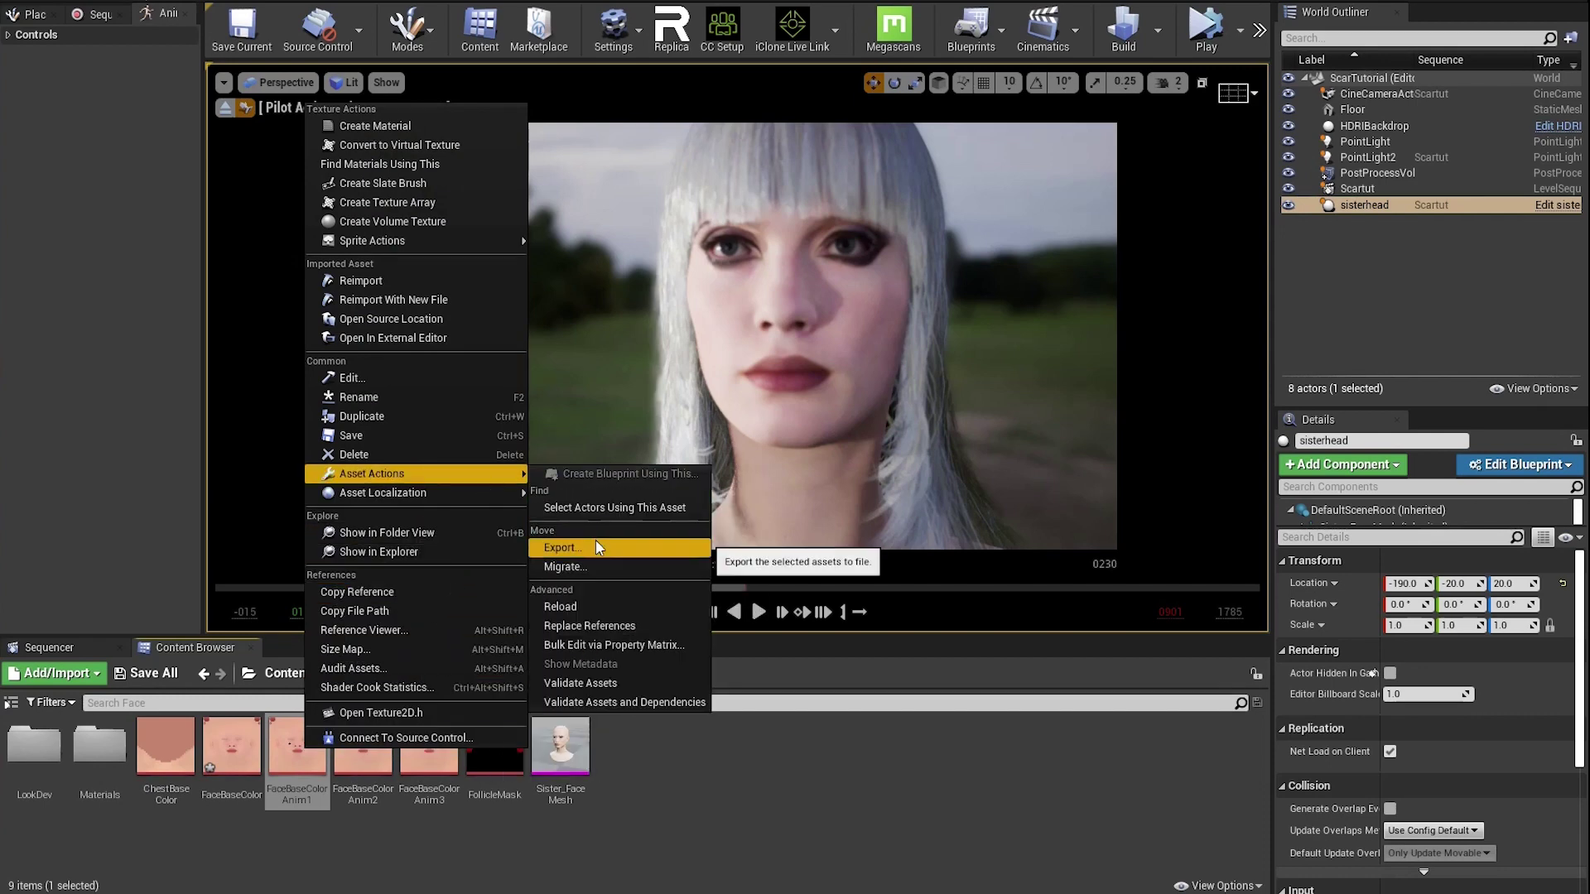
pyautogui.click(708, 808)
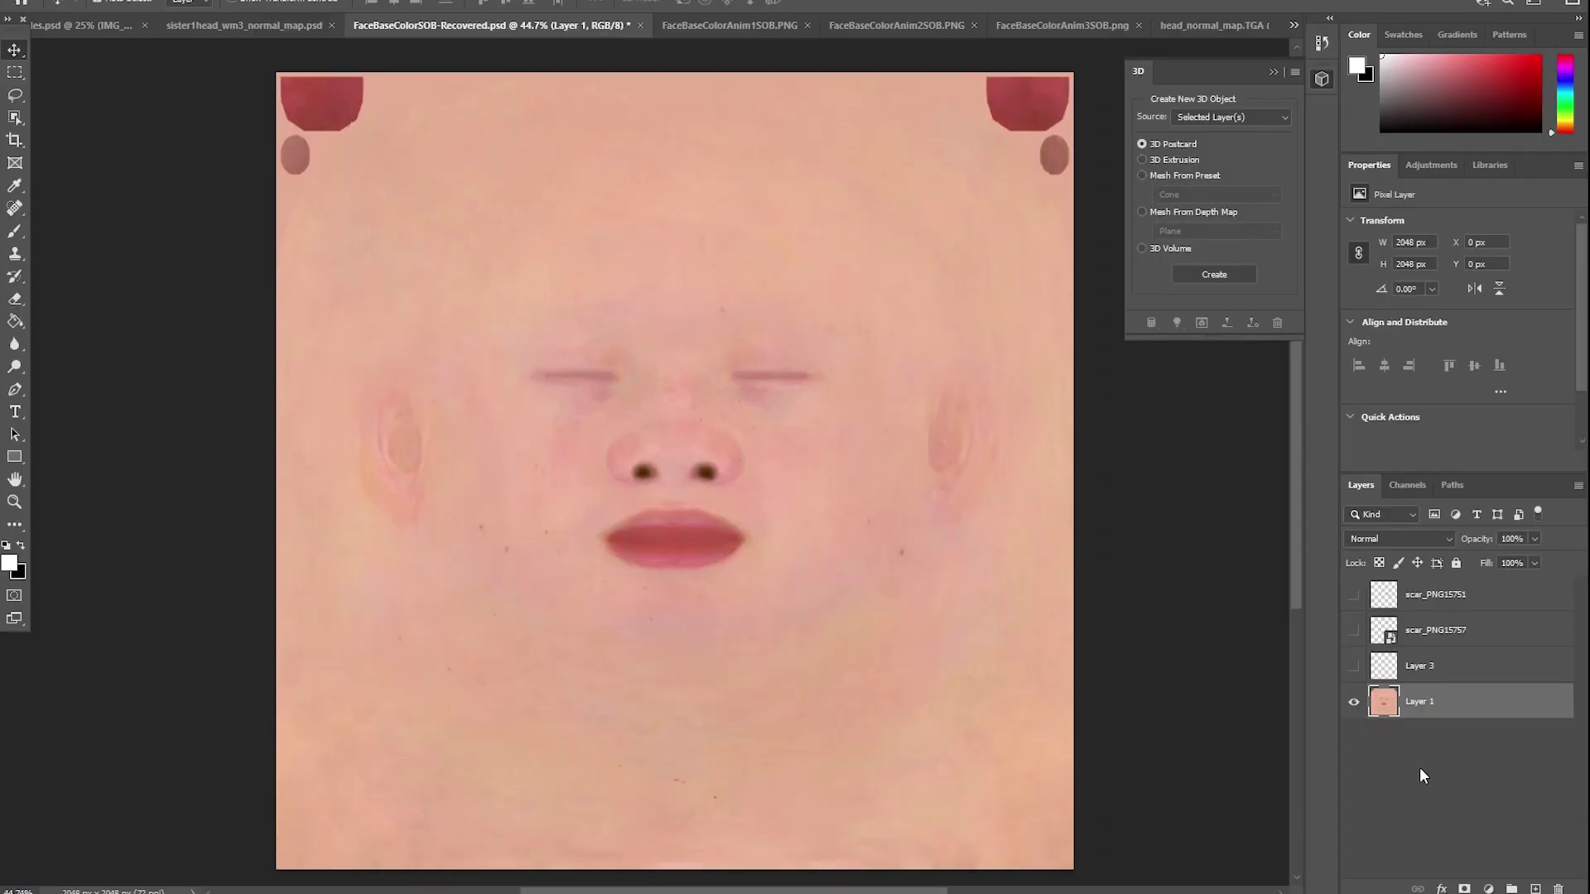
# Show Layer 3, scar_PNG15757 and scar_PNG15751 above the face texture in Photoshop's FaceBaseColorSOB-Recovered.psd.
pyautogui.click(1353, 666)
pyautogui.click(1353, 632)
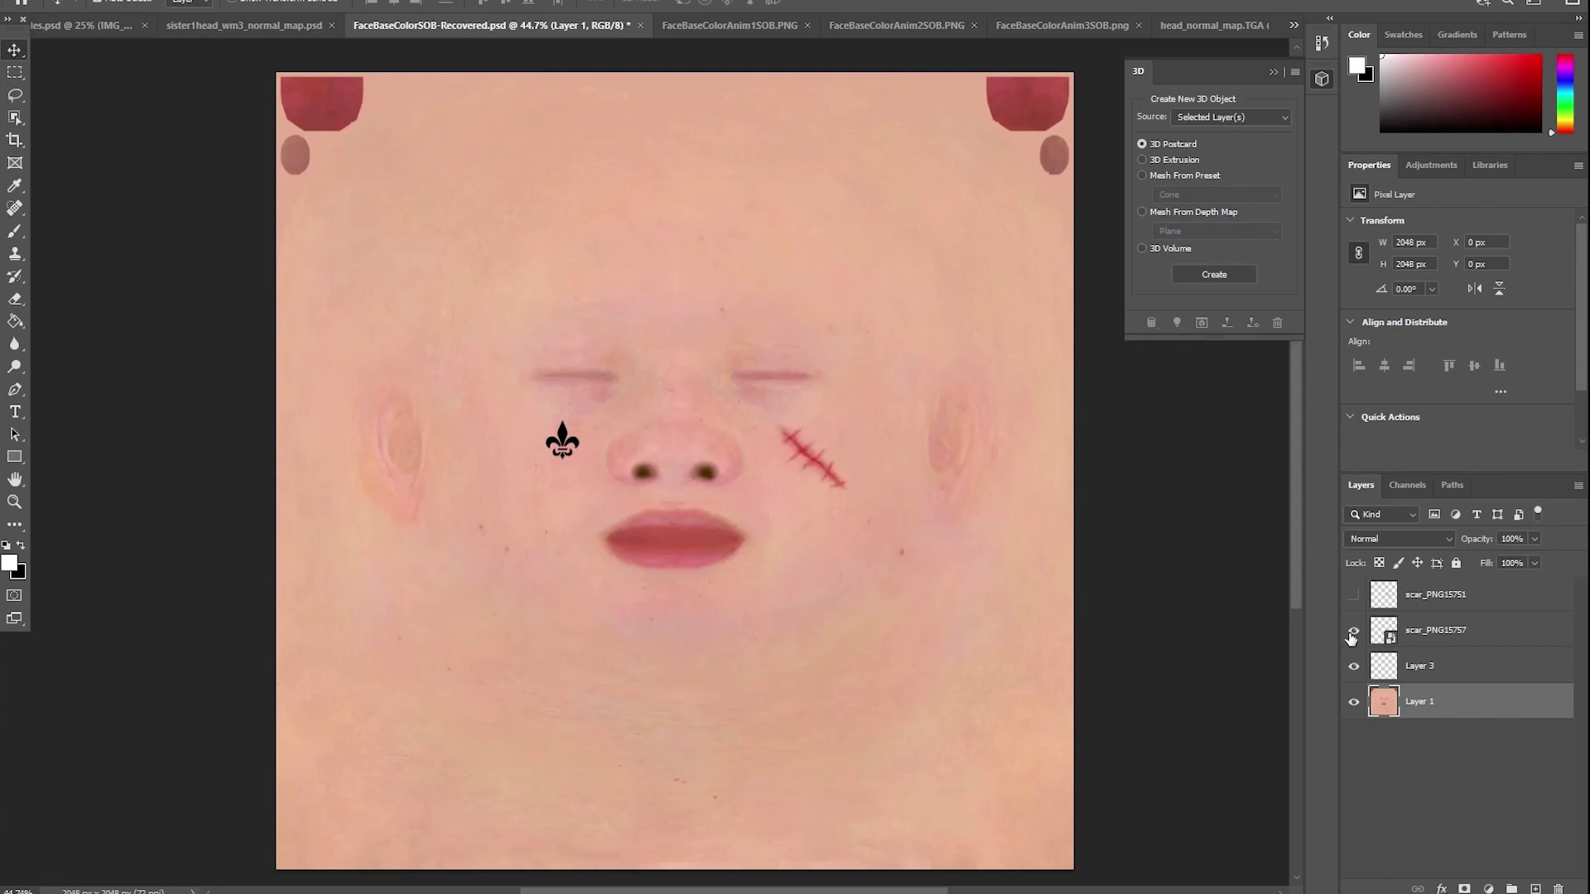
pyautogui.click(1353, 596)
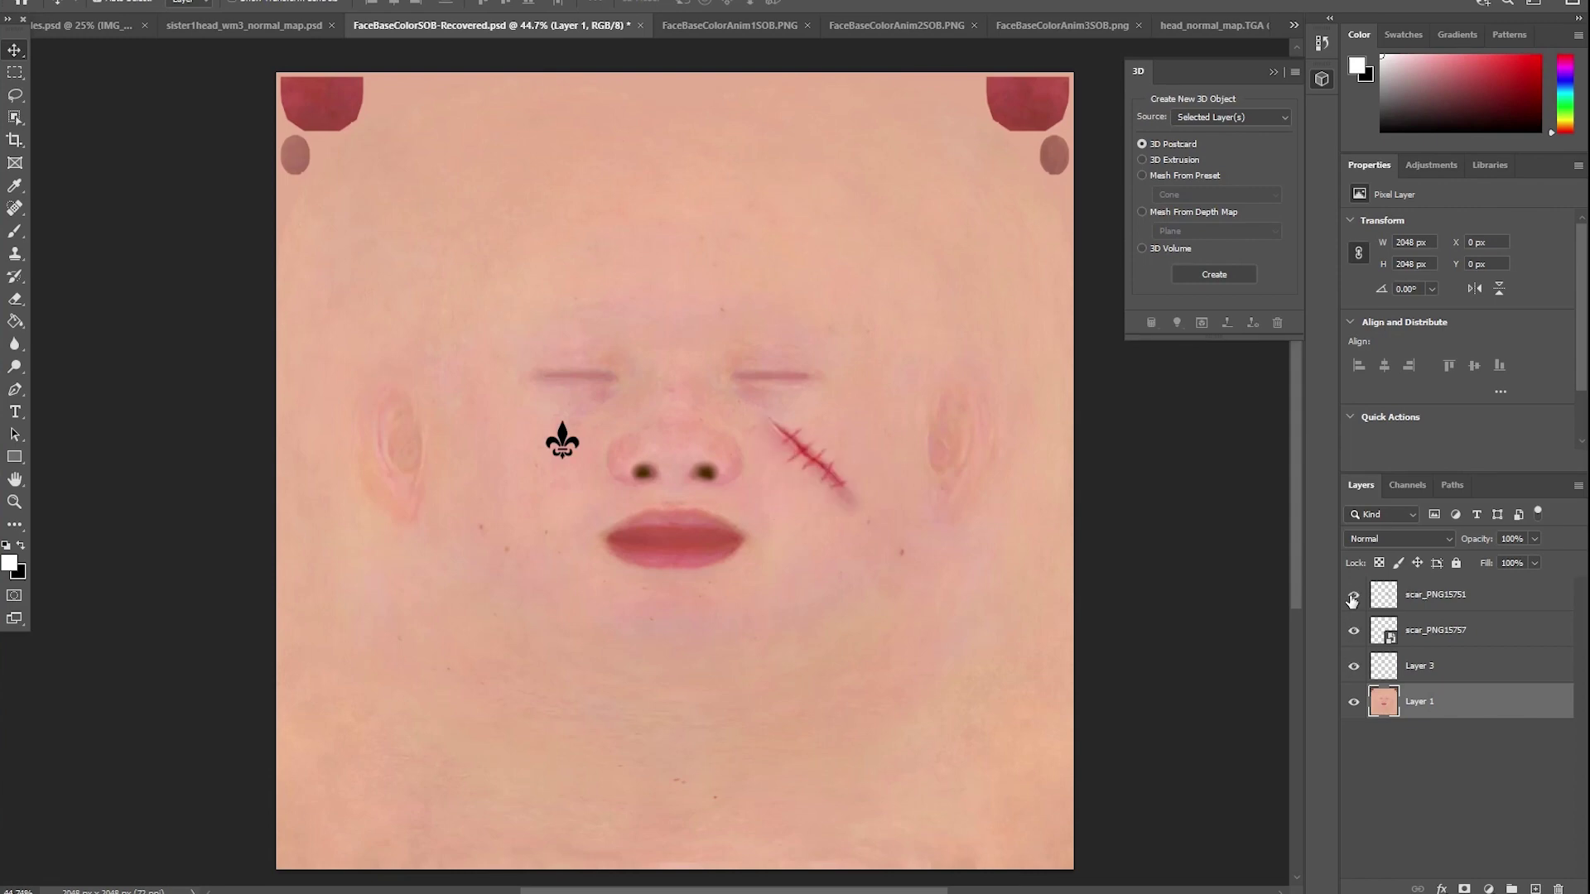
# Examine the transparent overlay layers by temporarily hiding Layer 1, Layer 3 and scar_PNG15757, and restore their visibility.
pyautogui.click(1354, 701)
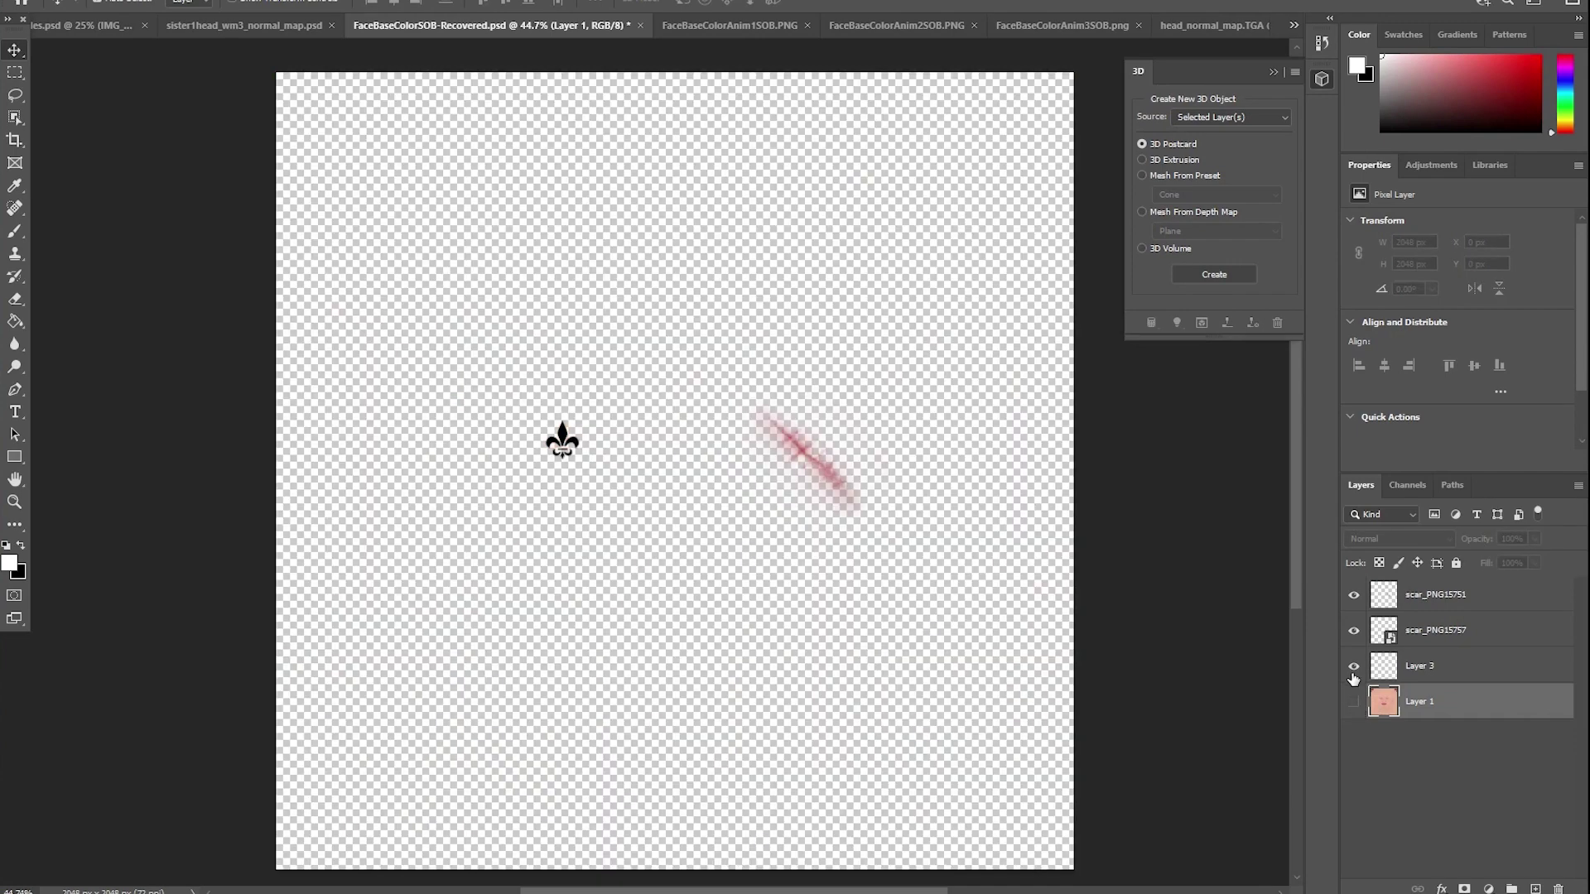
pyautogui.click(1354, 667)
pyautogui.click(1353, 631)
pyautogui.click(1353, 631)
pyautogui.click(1354, 666)
pyautogui.click(1353, 701)
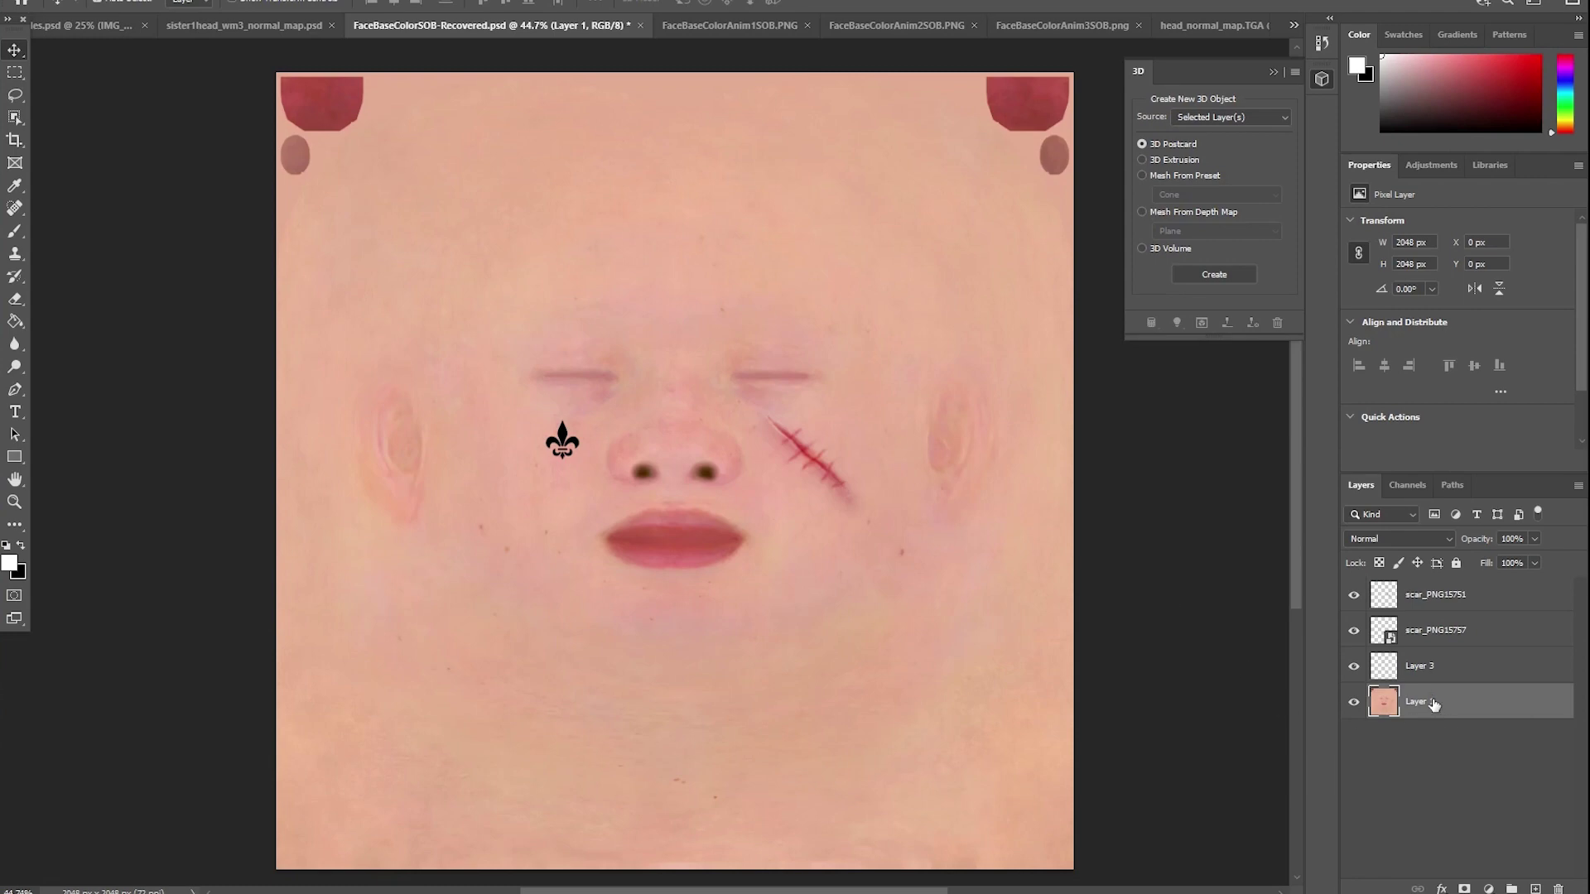
# Select the layers from Layer 3 through scar_PNG15751 and check the matching artwork placement in FaceBaseColorAnim1SOB.PNG.
pyautogui.click(1429, 675)
pyautogui.keyDown('shift'); pyautogui.click(1427, 597); pyautogui.keyUp('shift')
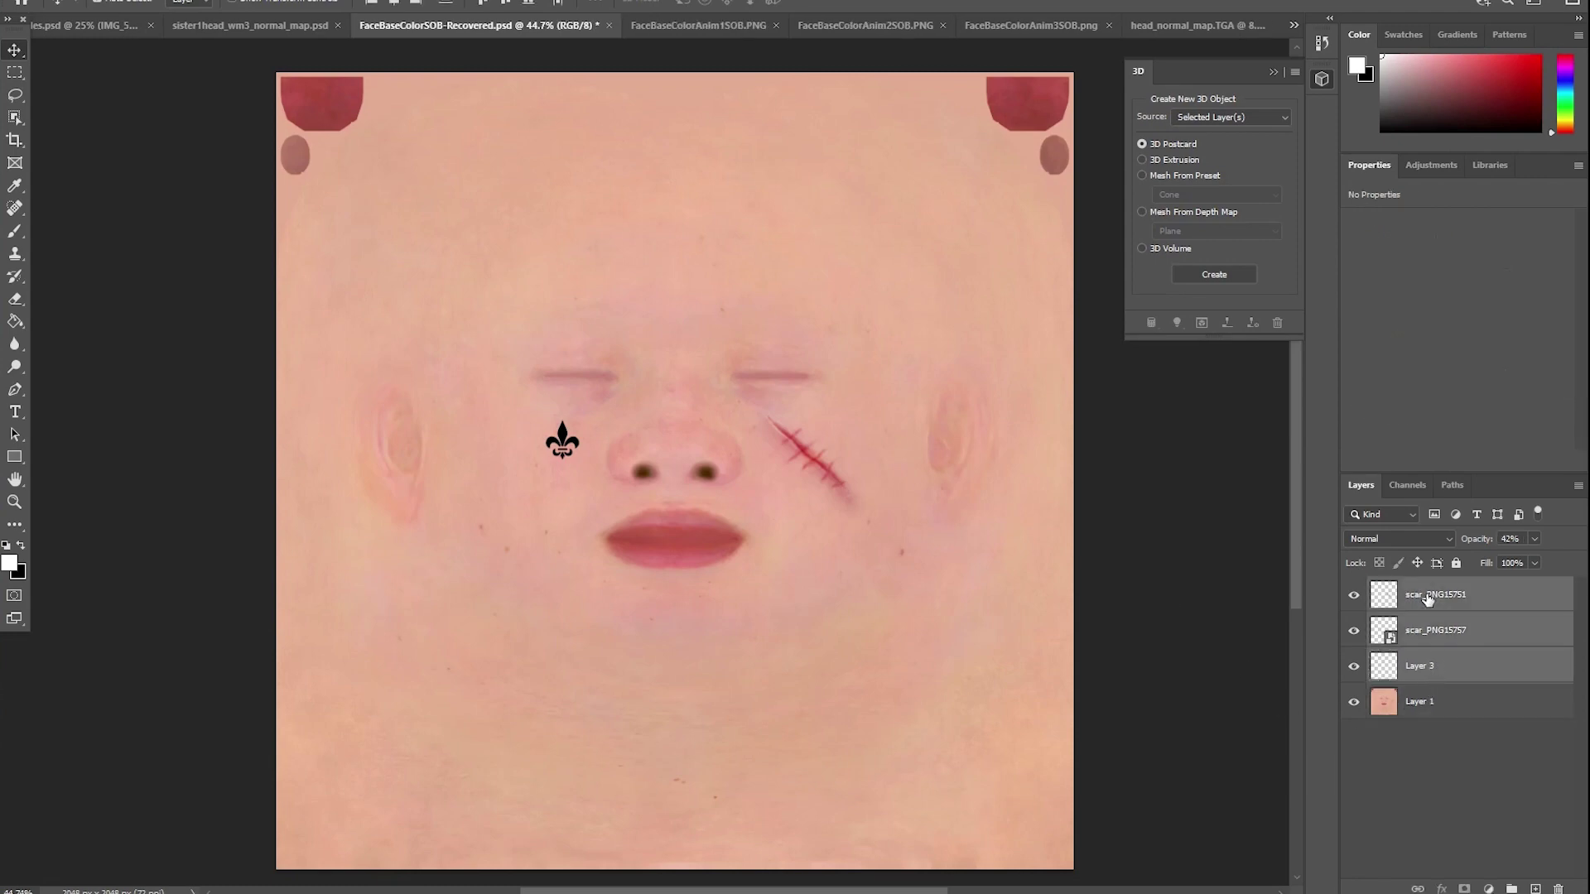
pyautogui.rightClick(1427, 598)
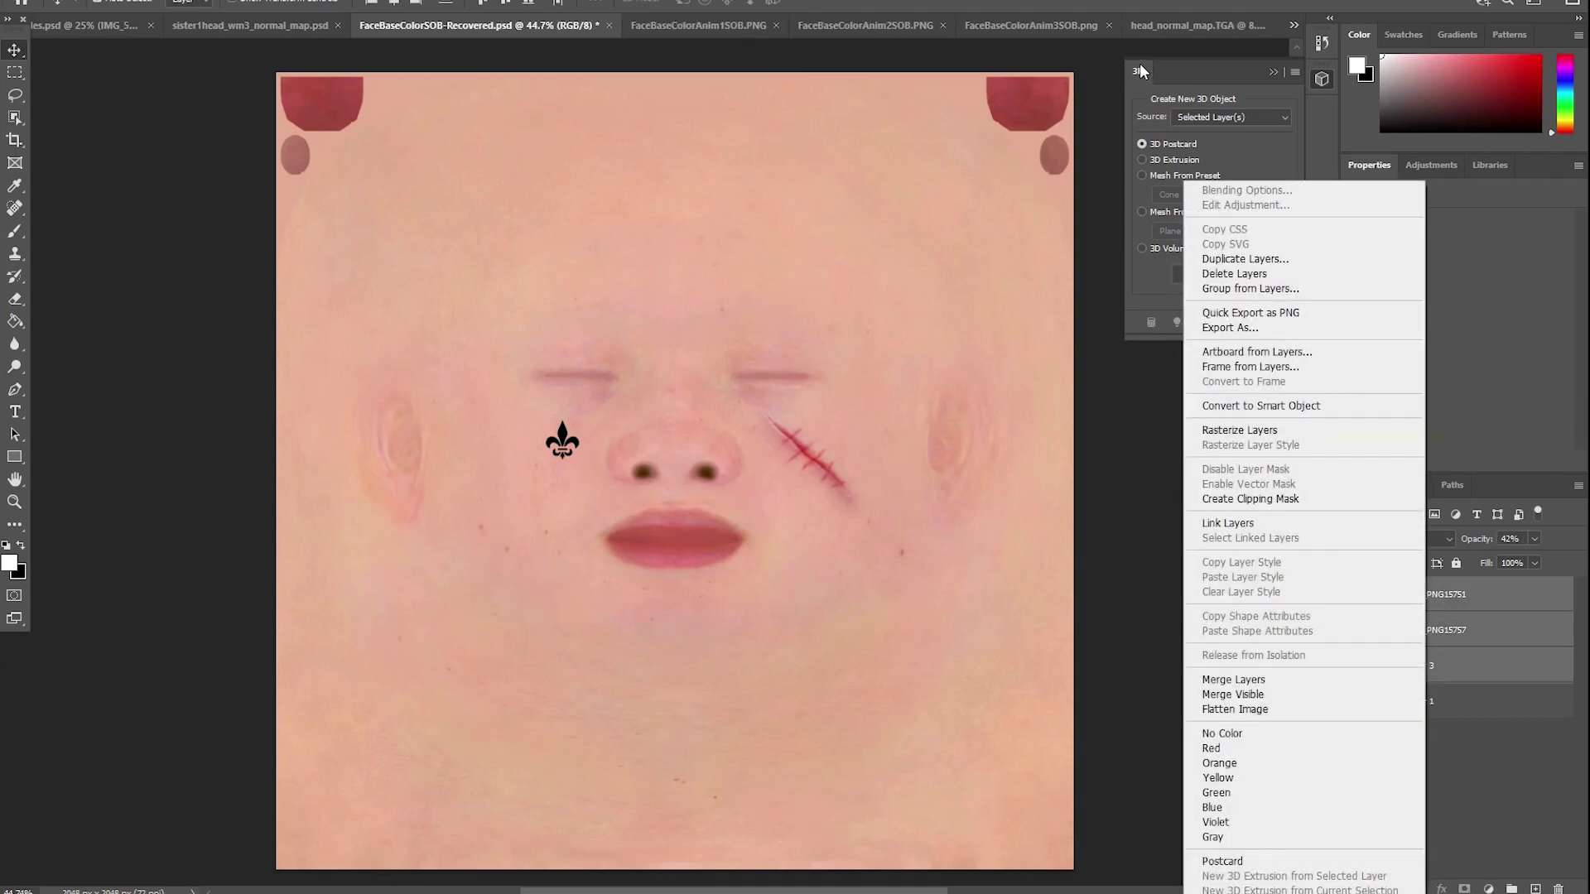
pyautogui.press('Escape')
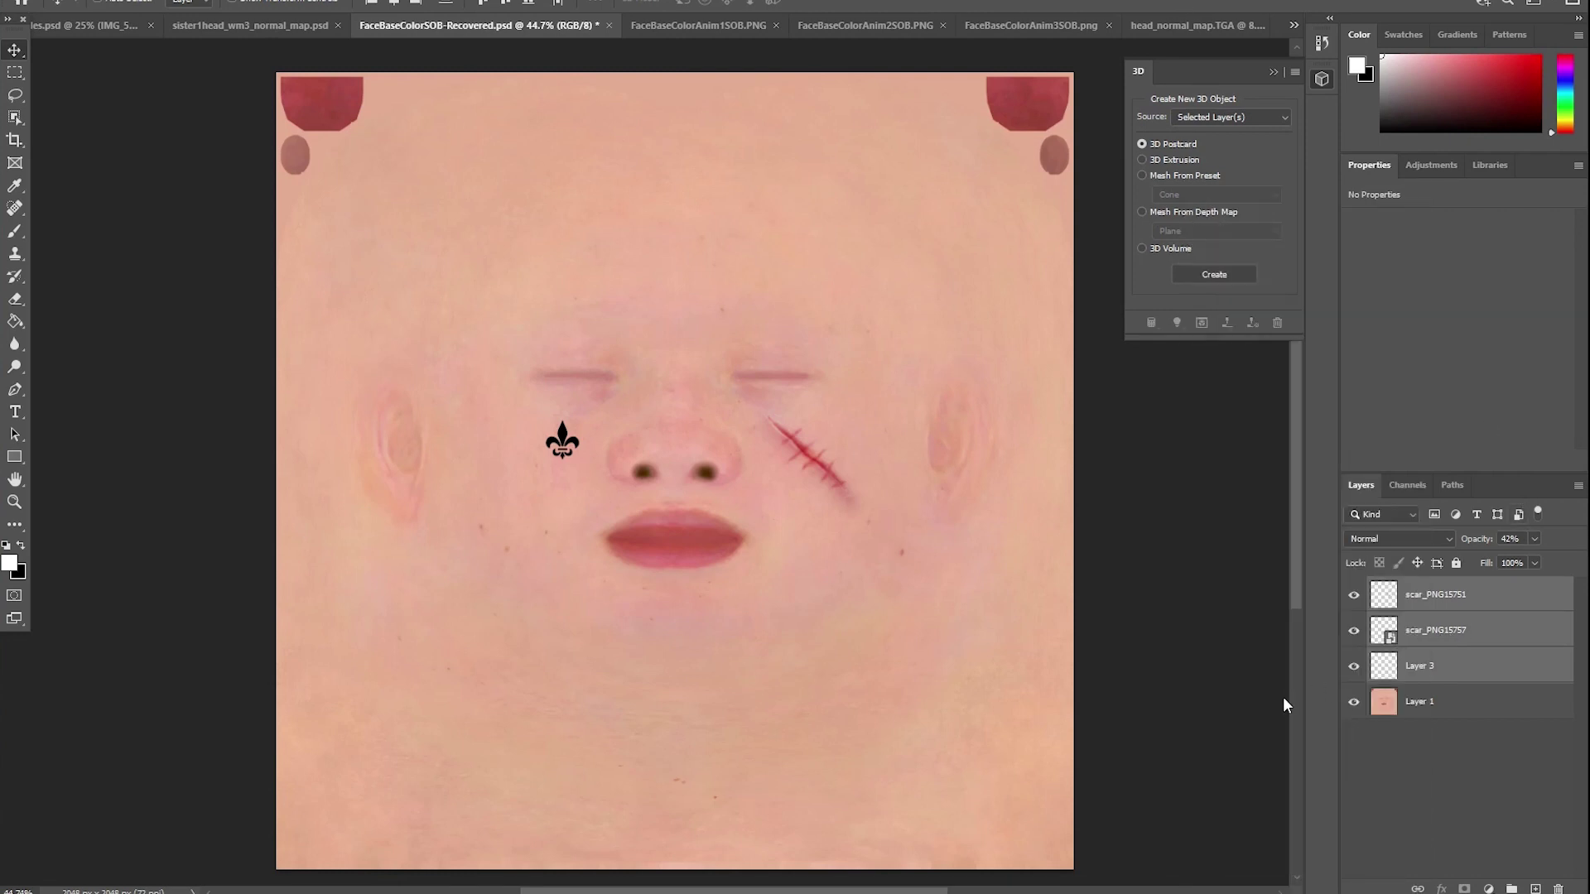
pyautogui.click(693, 26)
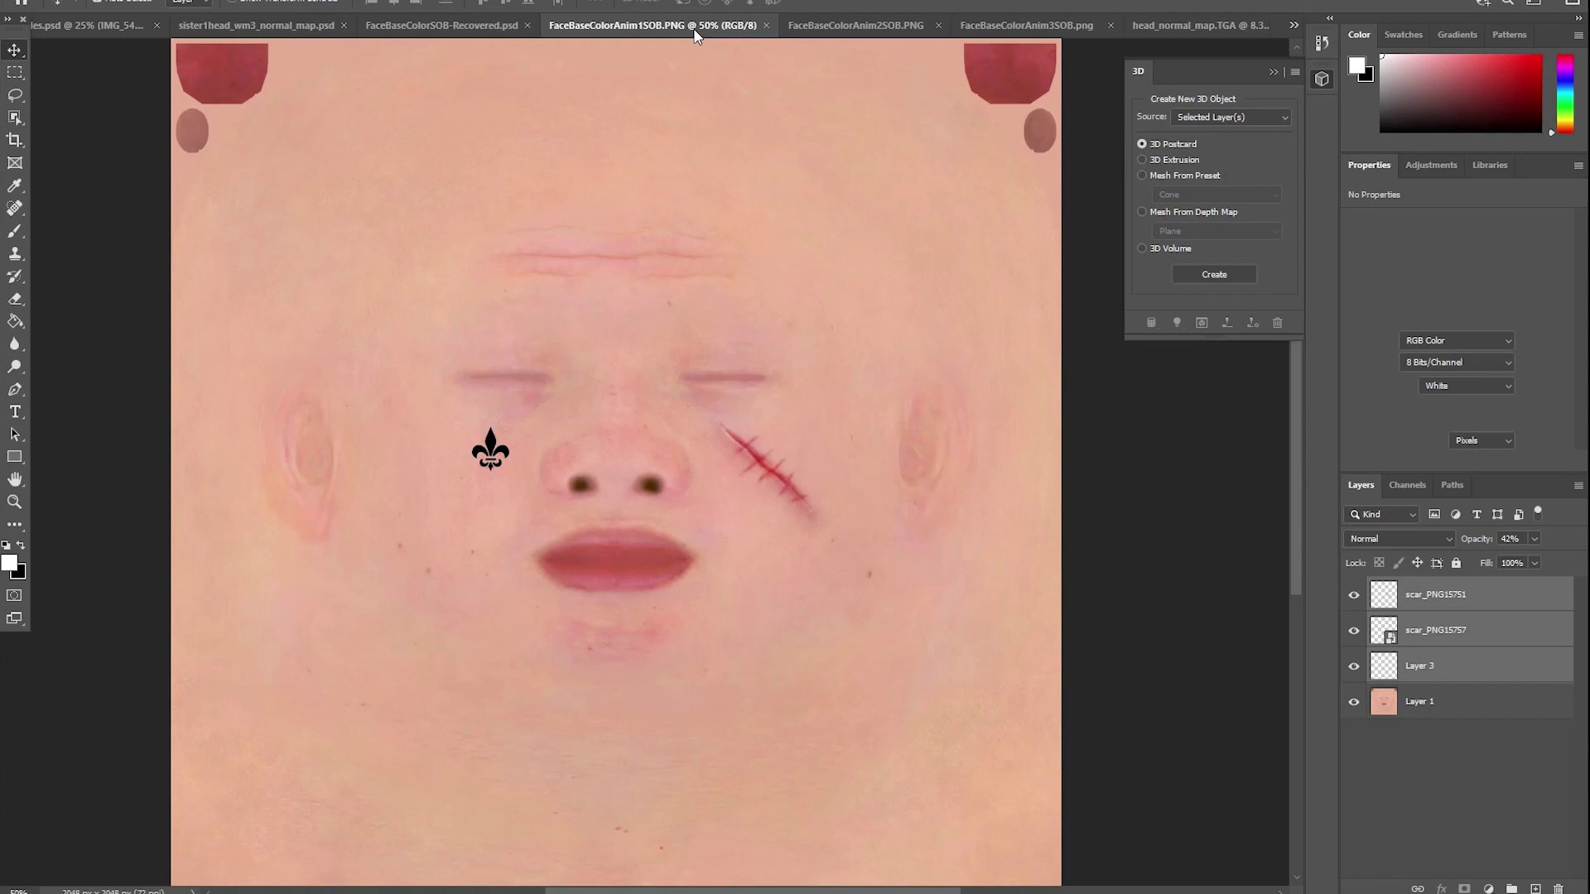
pyautogui.click(464, 26)
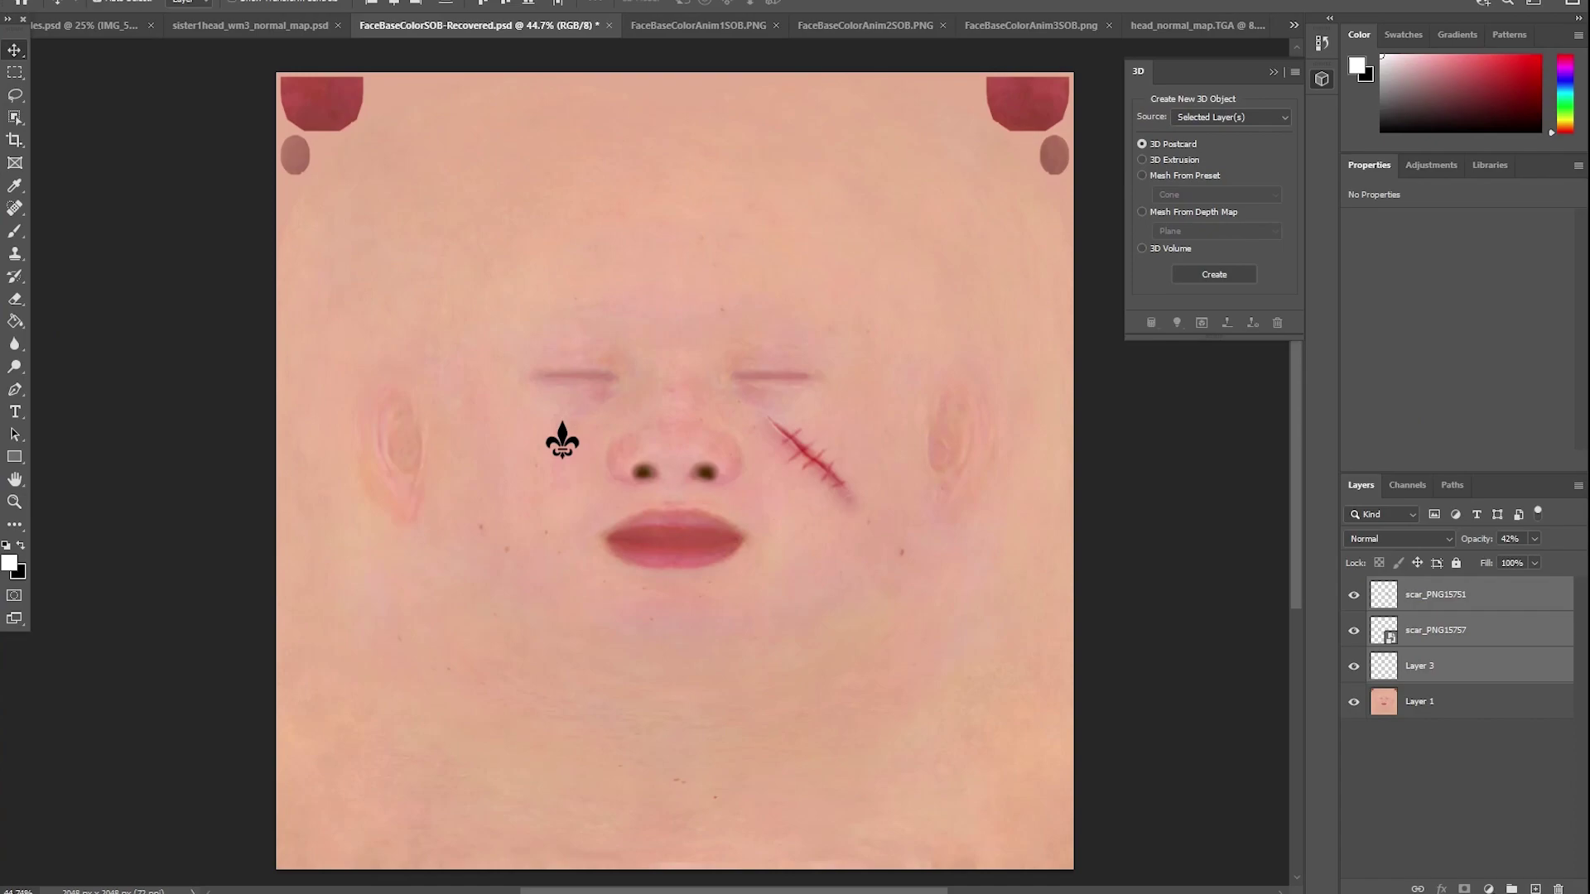
# Switch to Unreal Editor and reimport the FaceBaseColor texture using FaceBaseColorSCAR as its source file.
pyautogui.hotkey('alt', 'Tab')
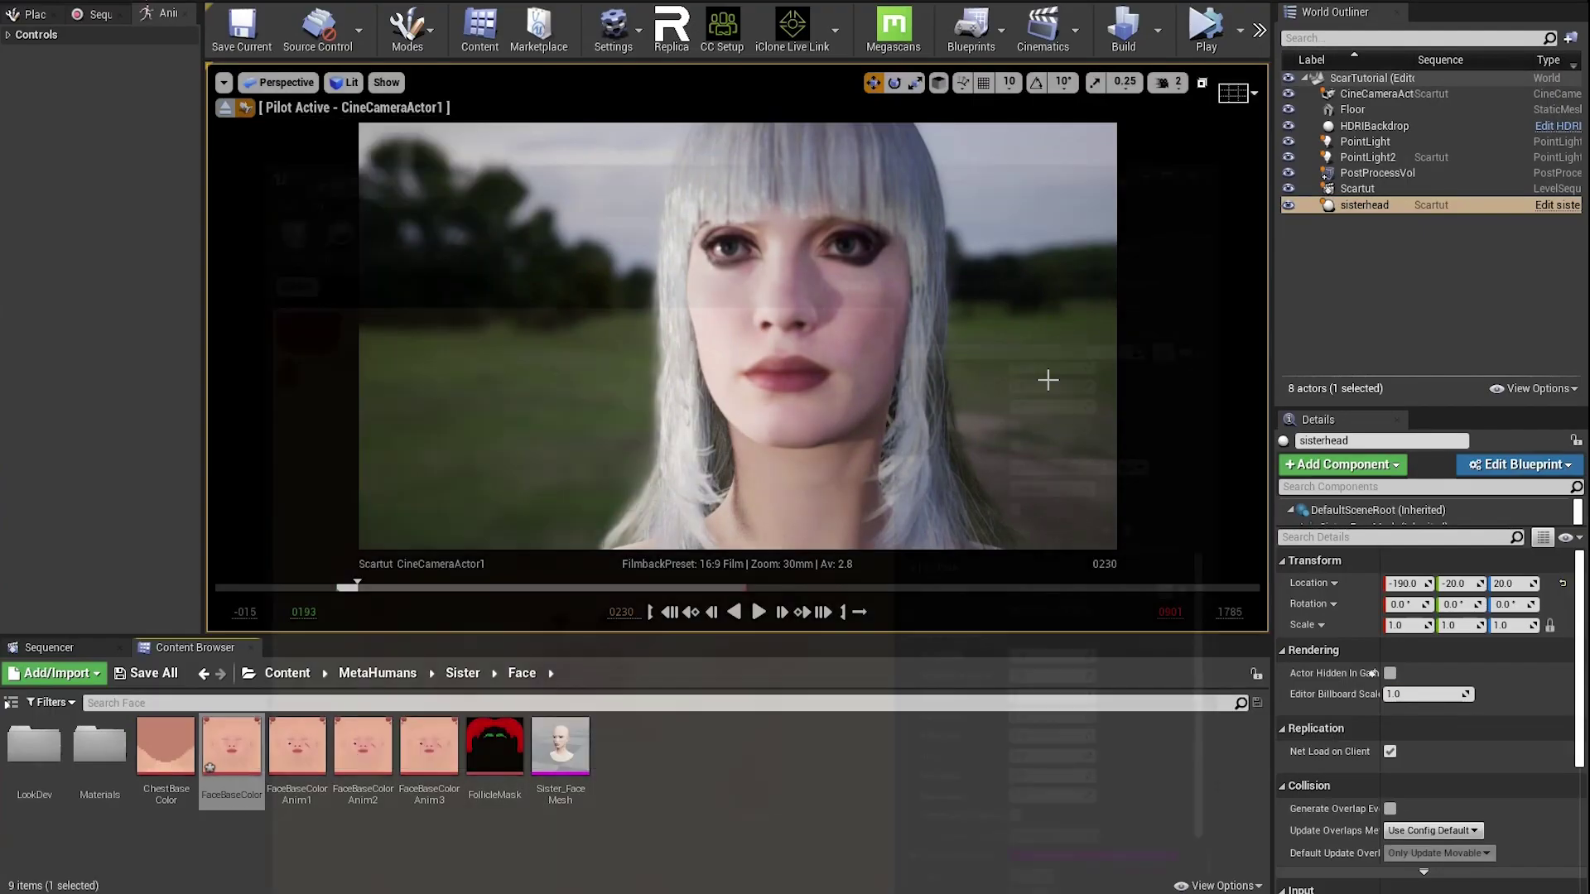
pyautogui.doubleClick(242, 737)
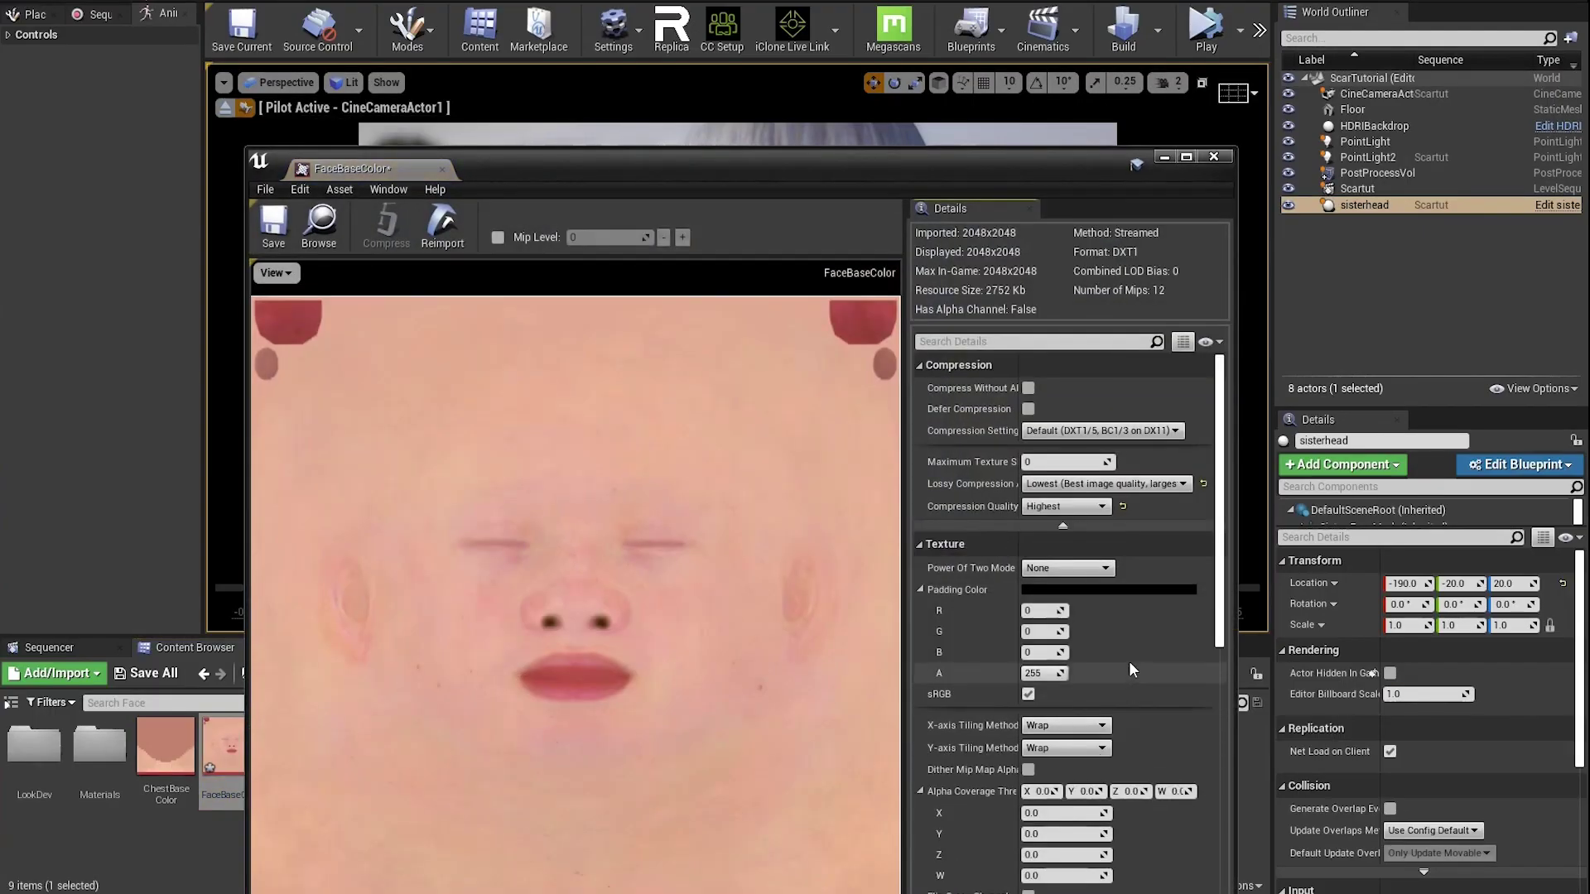
pyautogui.scroll(-10, 1220, 579)
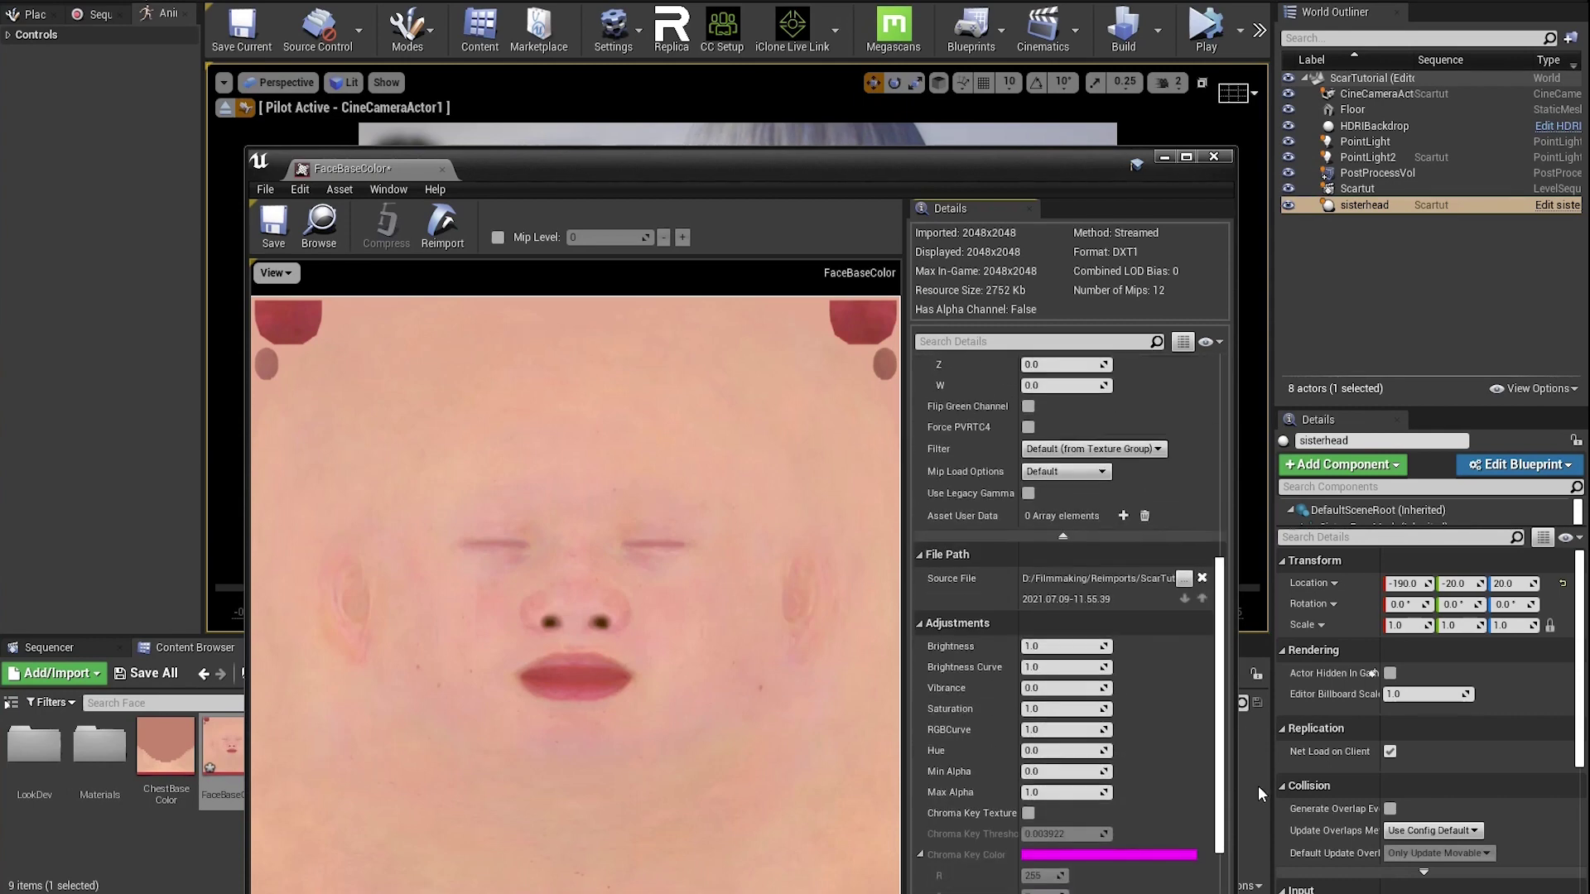
pyautogui.click(1185, 532)
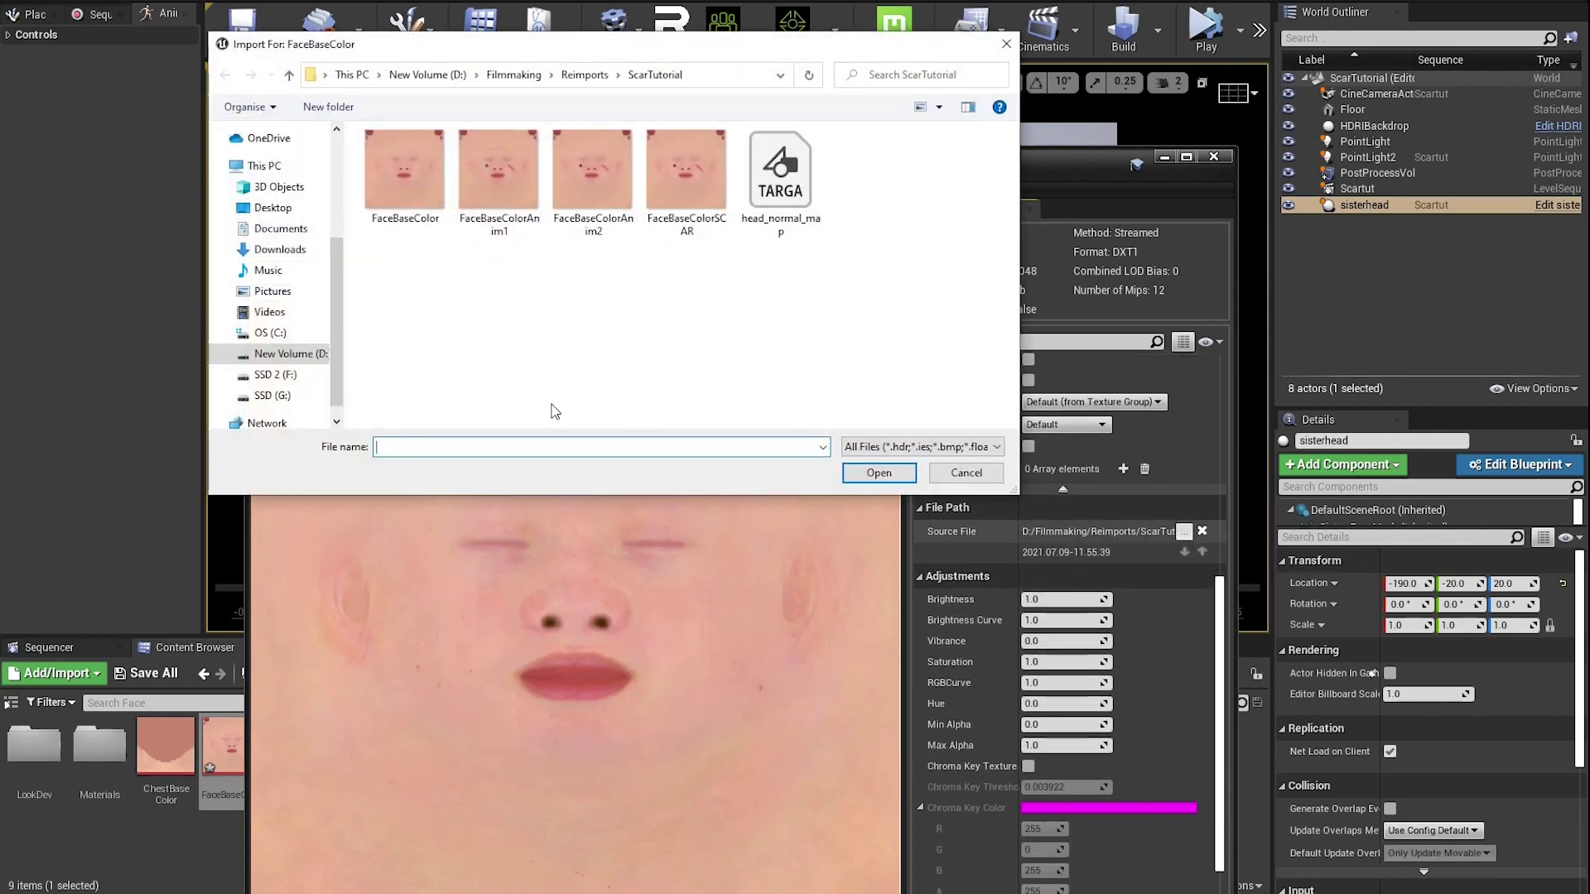
pyautogui.doubleClick(688, 183)
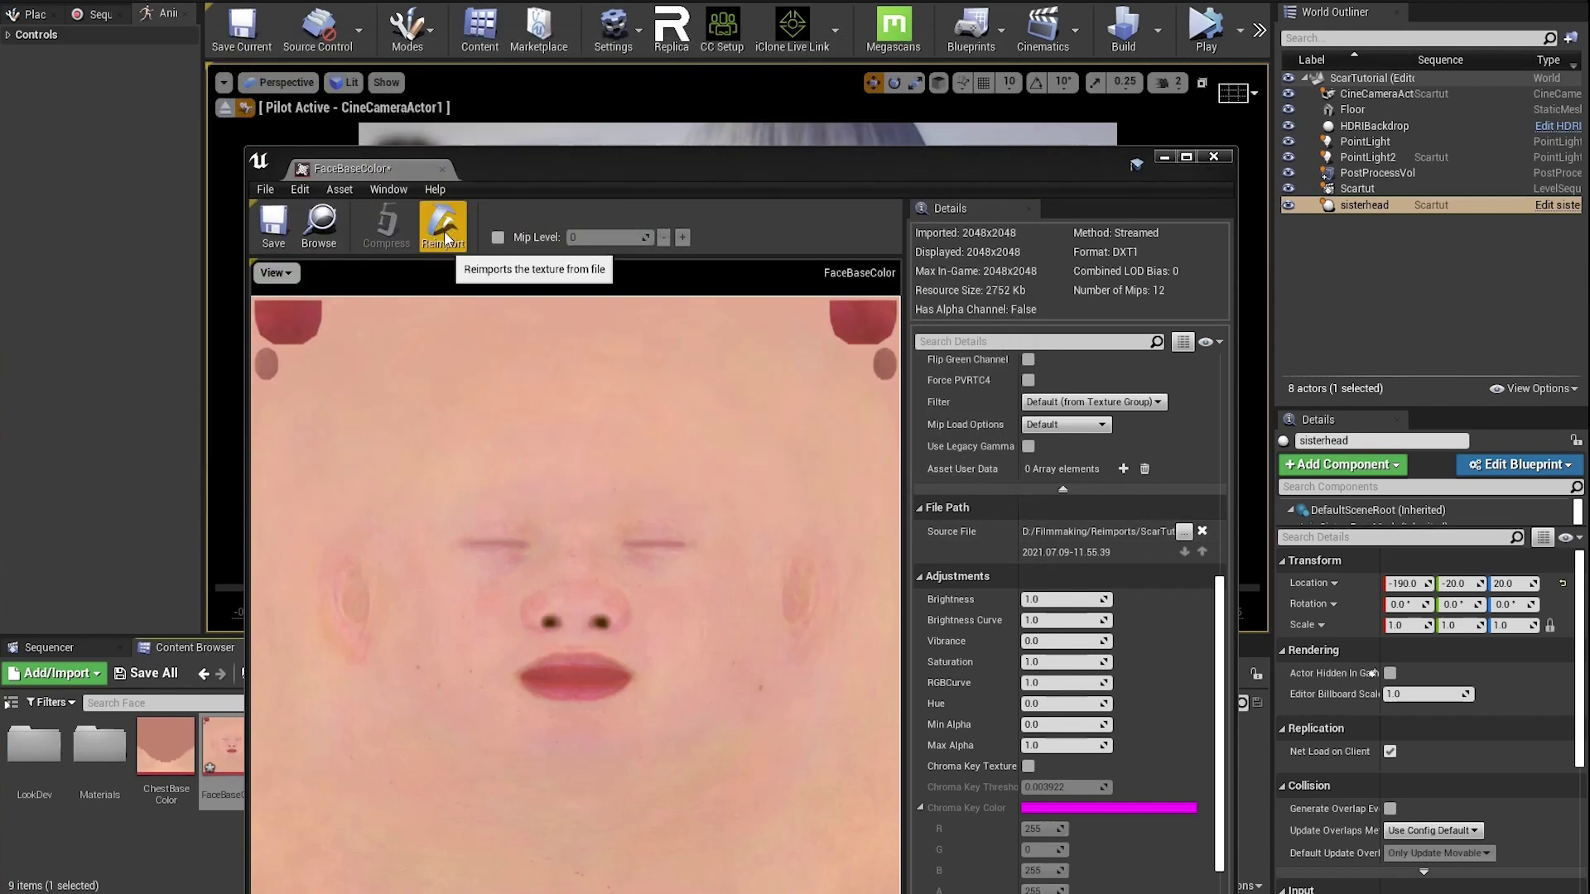
pyautogui.click(444, 231)
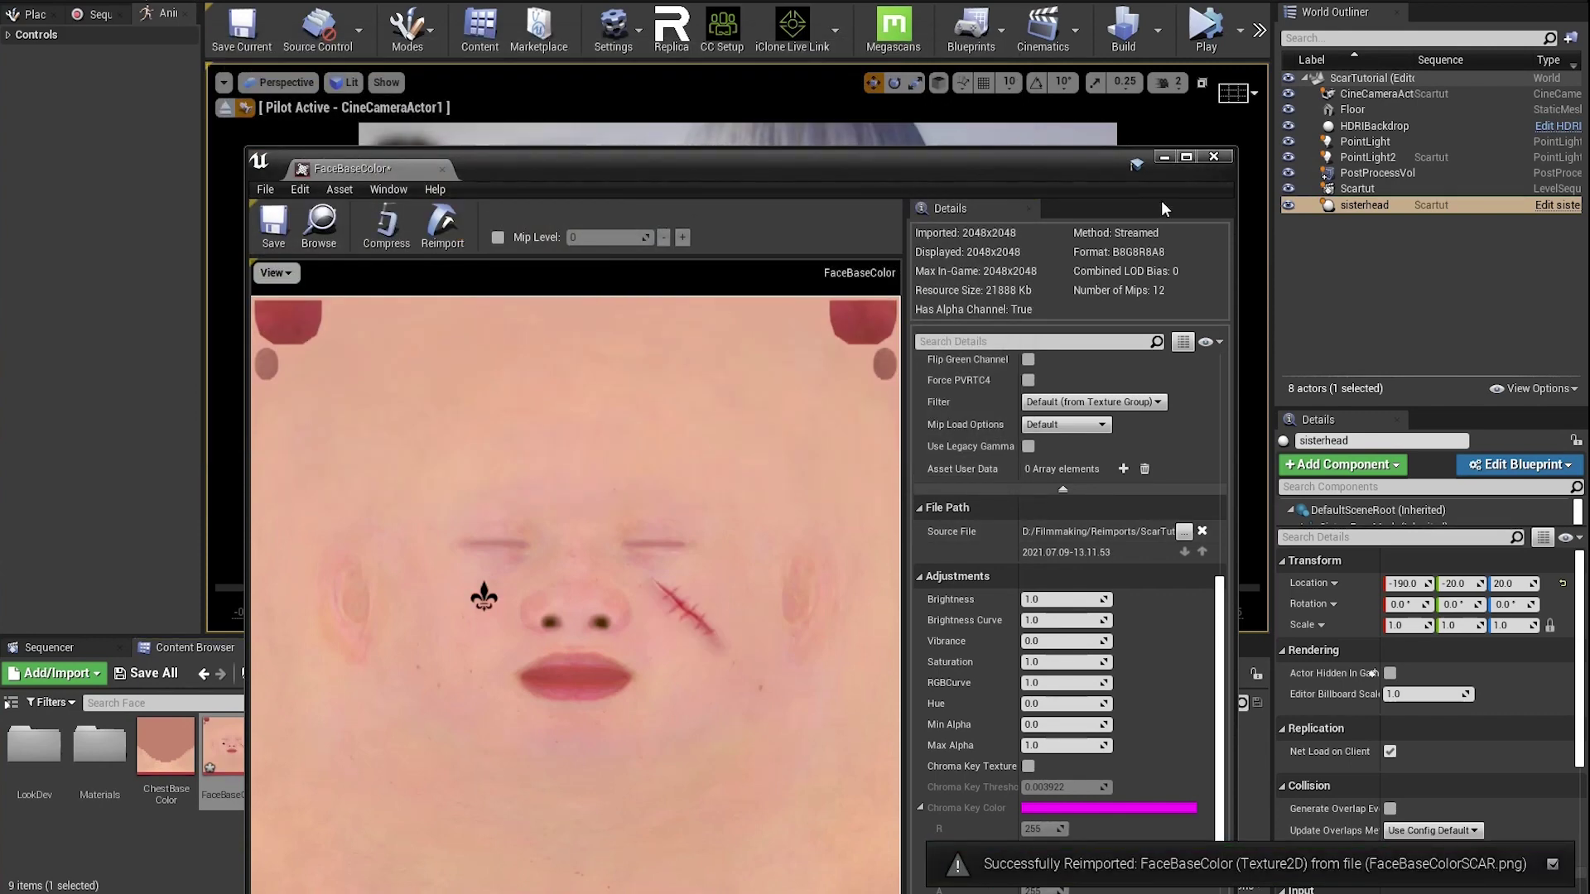
pyautogui.click(1164, 156)
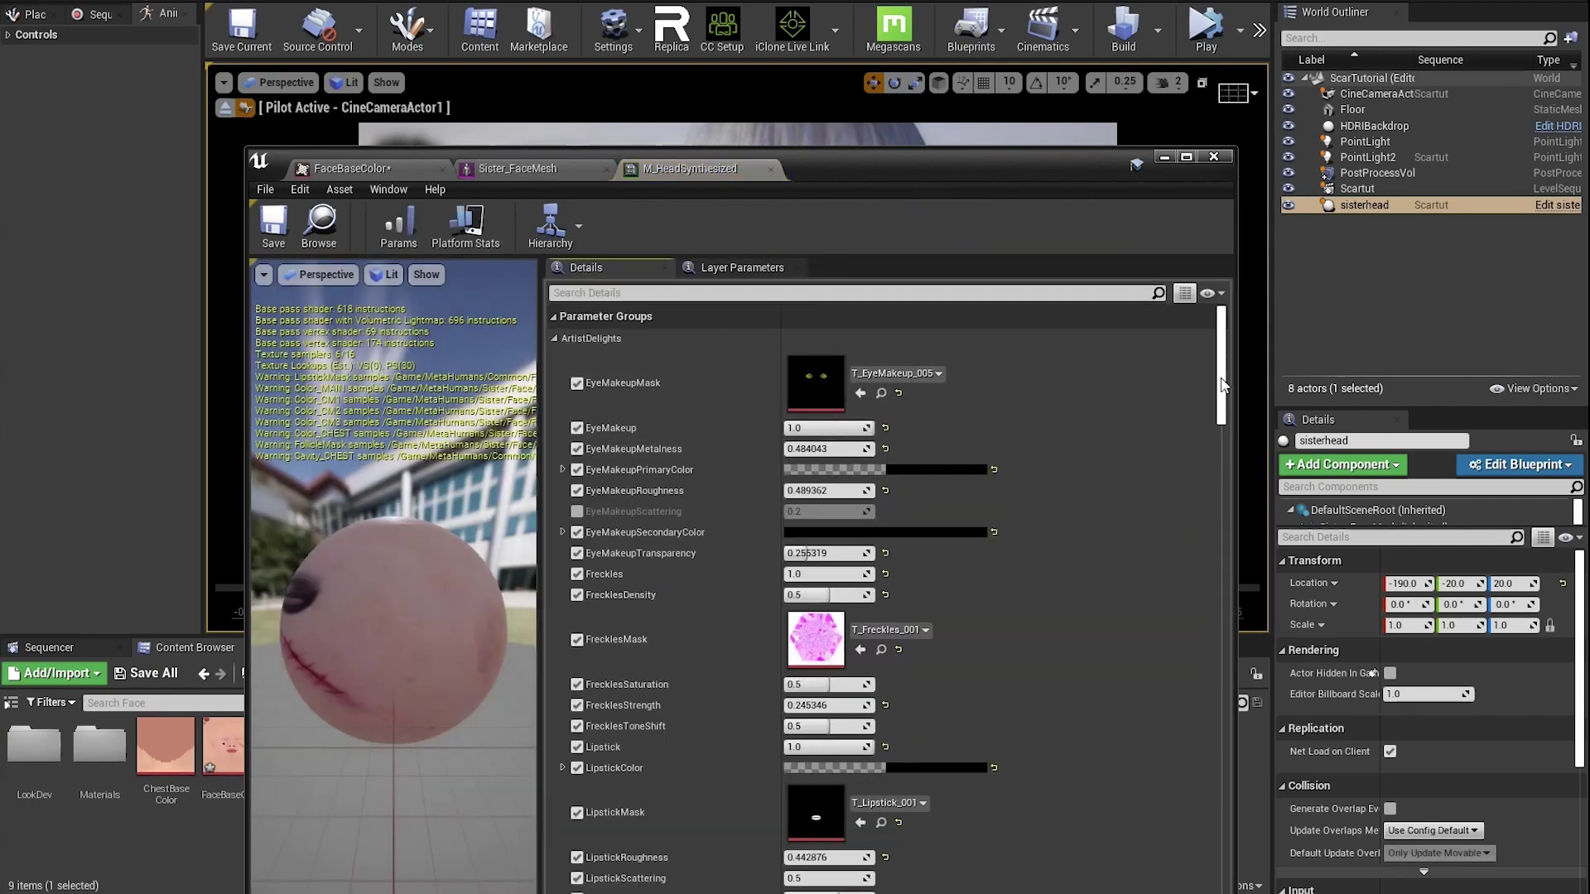
# Open the chr_0050 folder in MetaHumans/Common/Models/PuffinTexture-8k in the project content.
pyautogui.moveTo(1221, 391); pyautogui.dragTo(1232, 848)
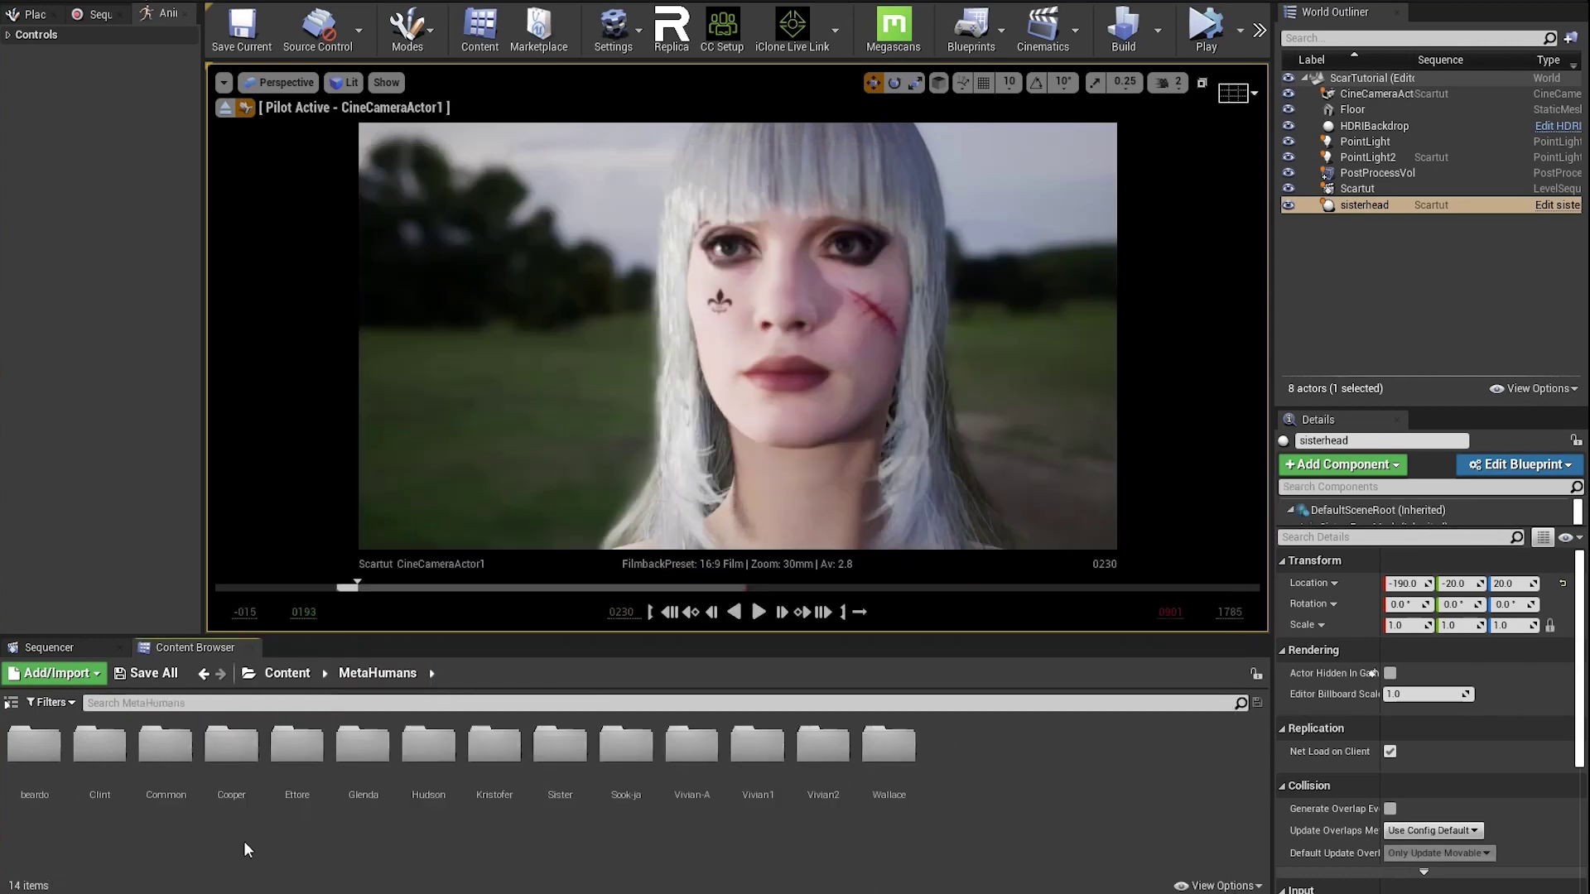
pyautogui.click(166, 749)
pyautogui.doubleClick(189, 774)
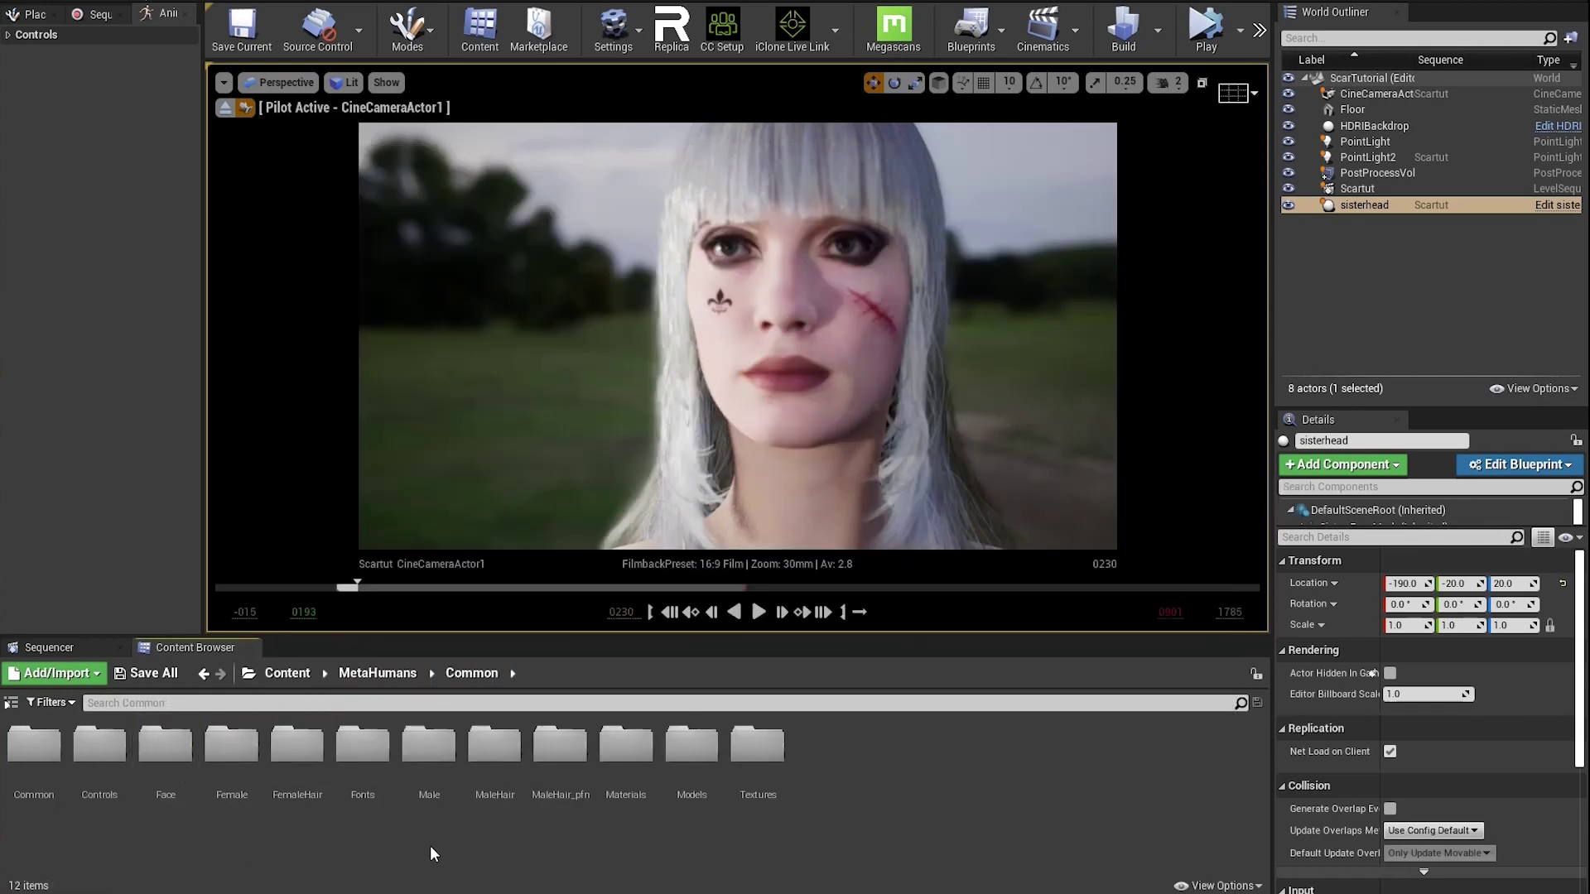
pyautogui.click(684, 758)
pyautogui.doubleClick(684, 759)
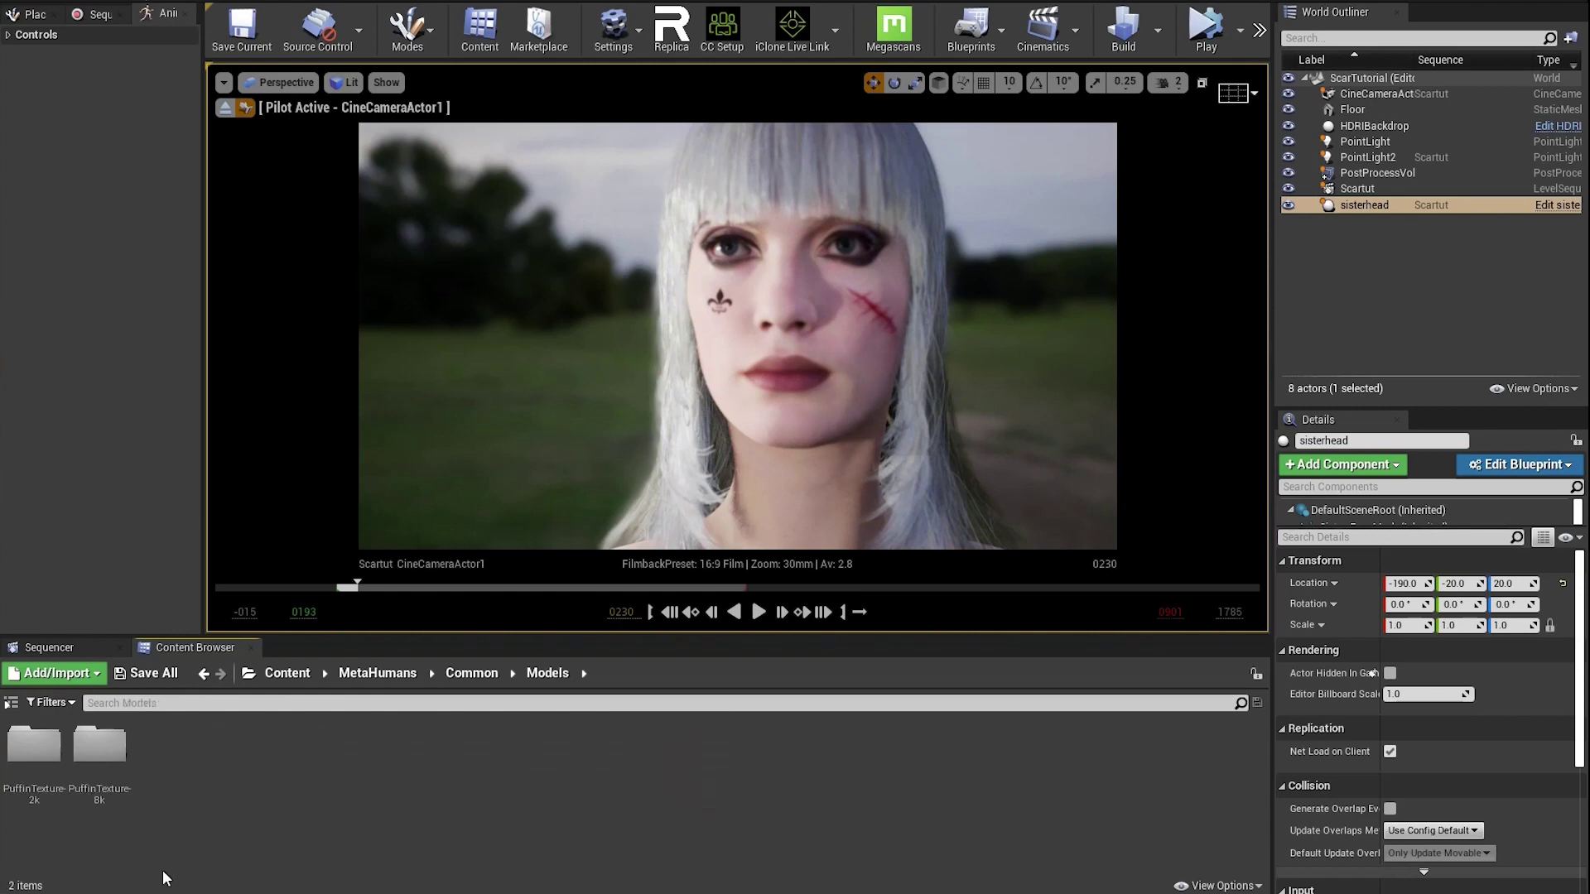
pyautogui.doubleClick(104, 749)
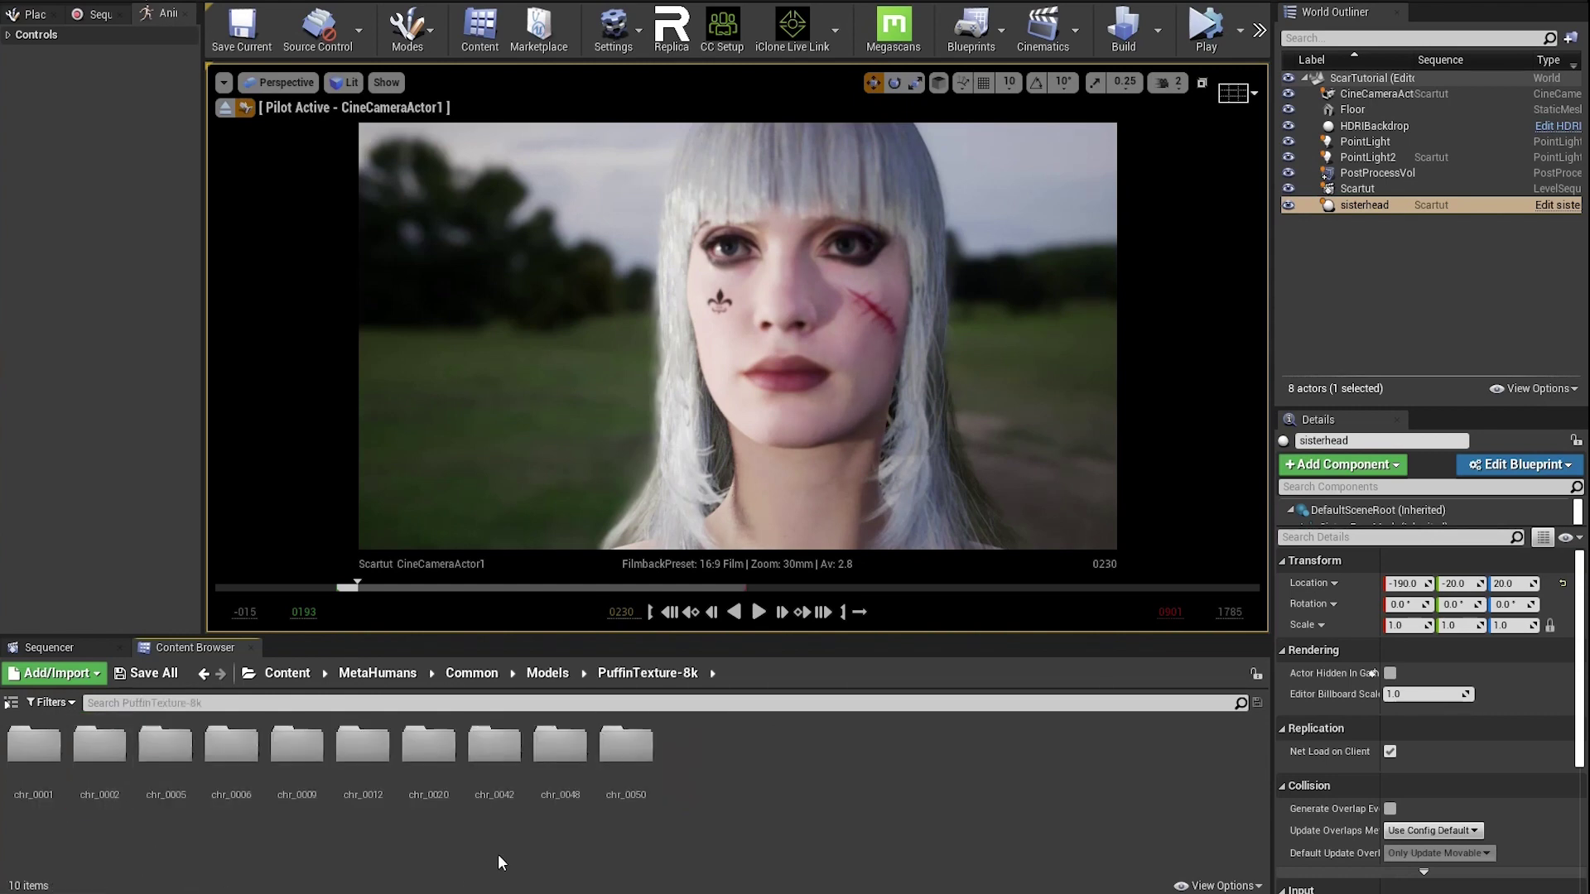
pyautogui.click(625, 749)
pyautogui.doubleClick(624, 750)
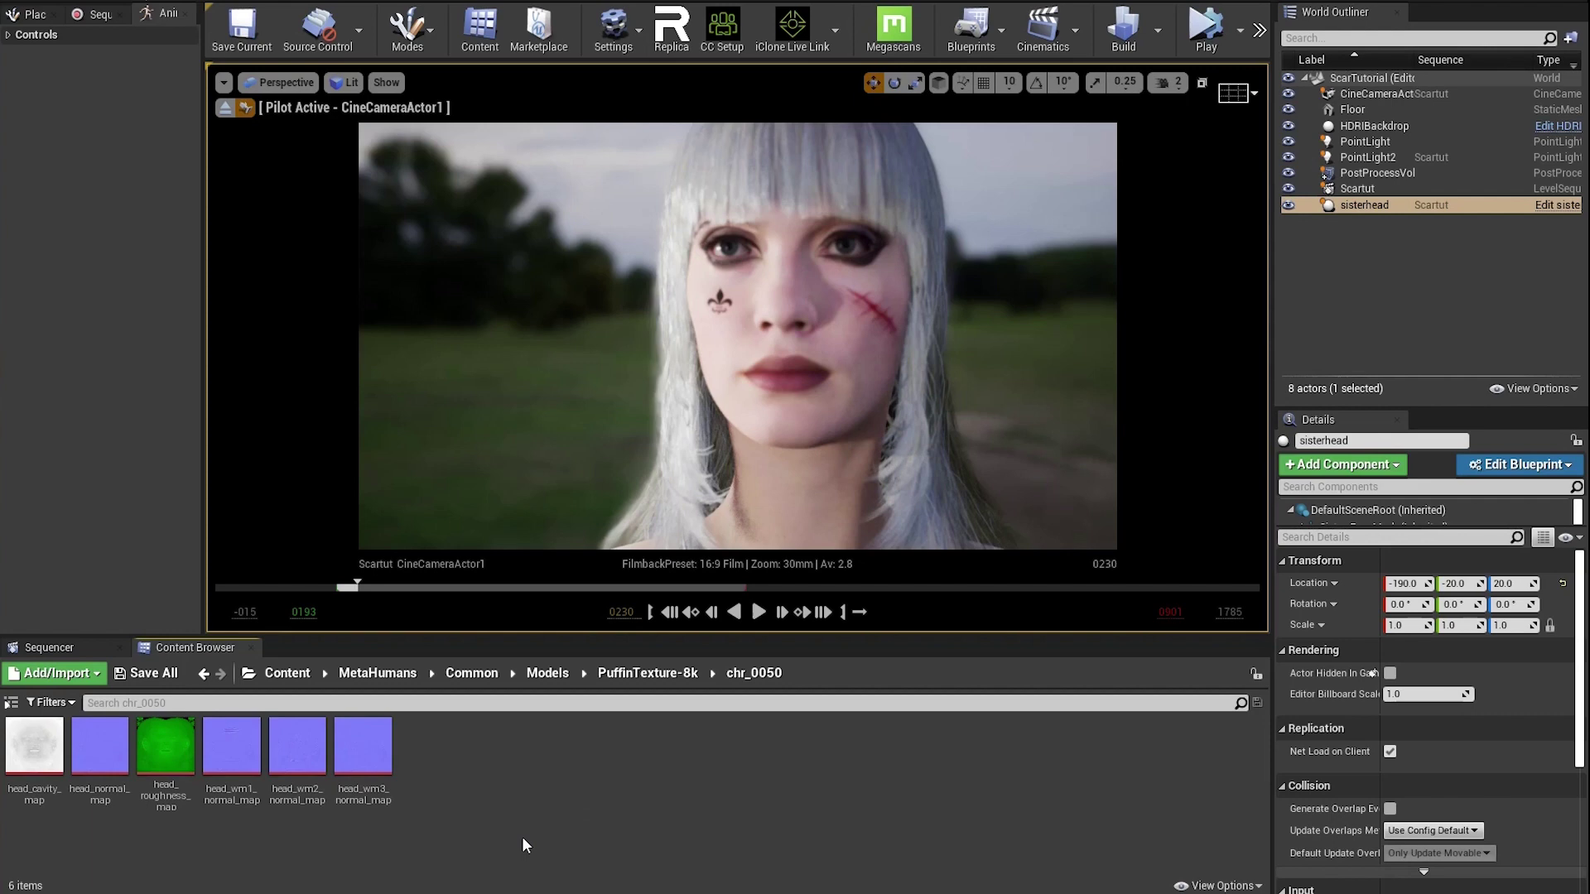
# Export the head_normal_map texture from chr_0050, choosing Targa (*.TGA) as the file type.
pyautogui.rightClick(104, 760)
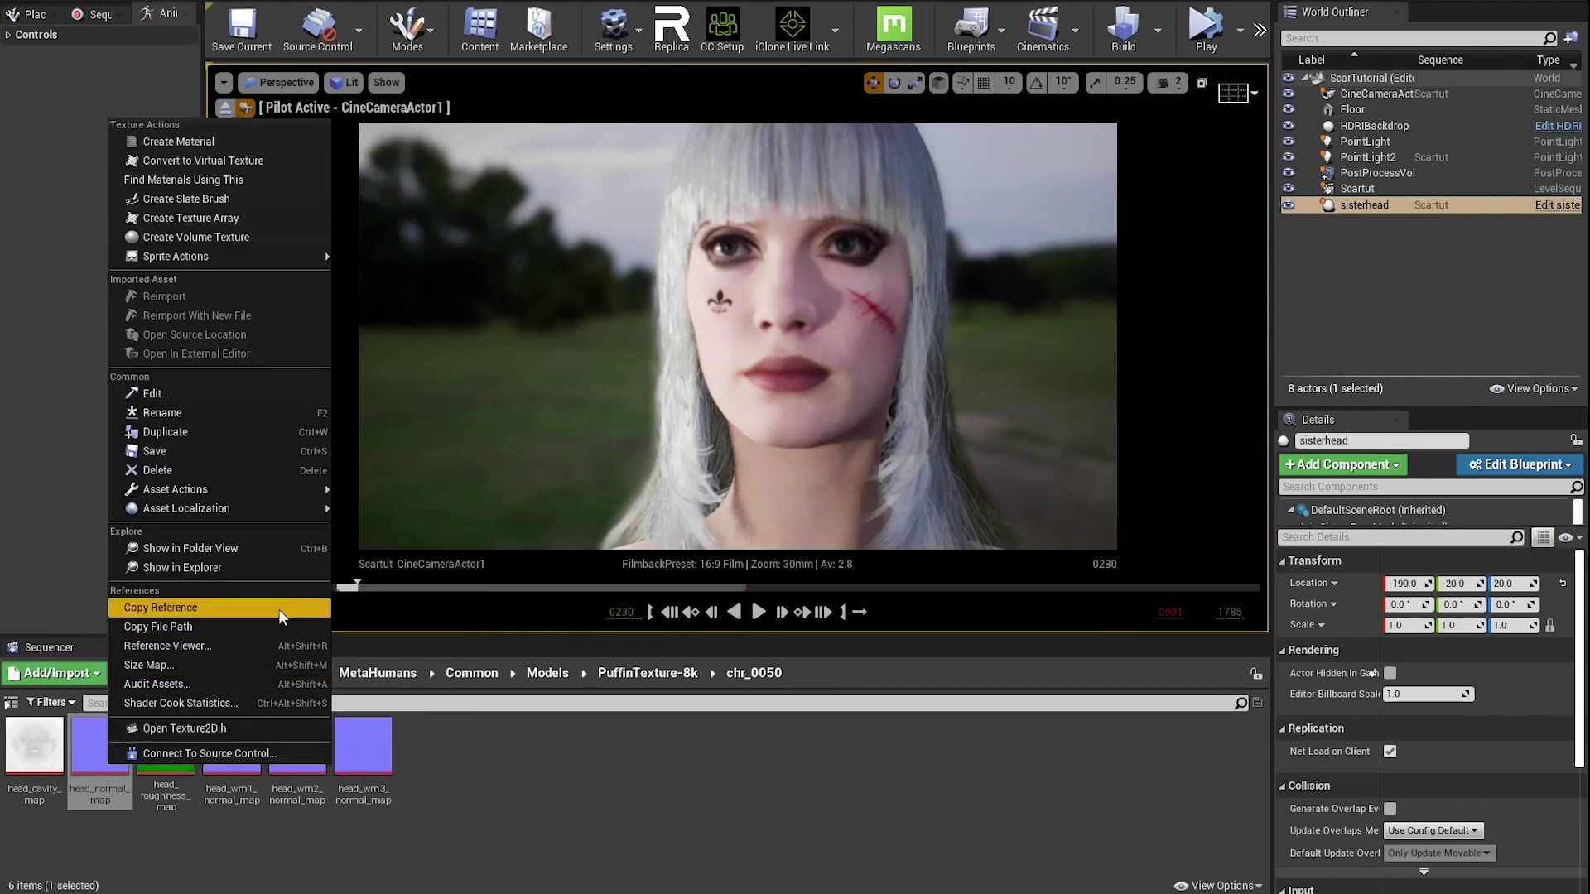
pyautogui.moveTo(249, 490)
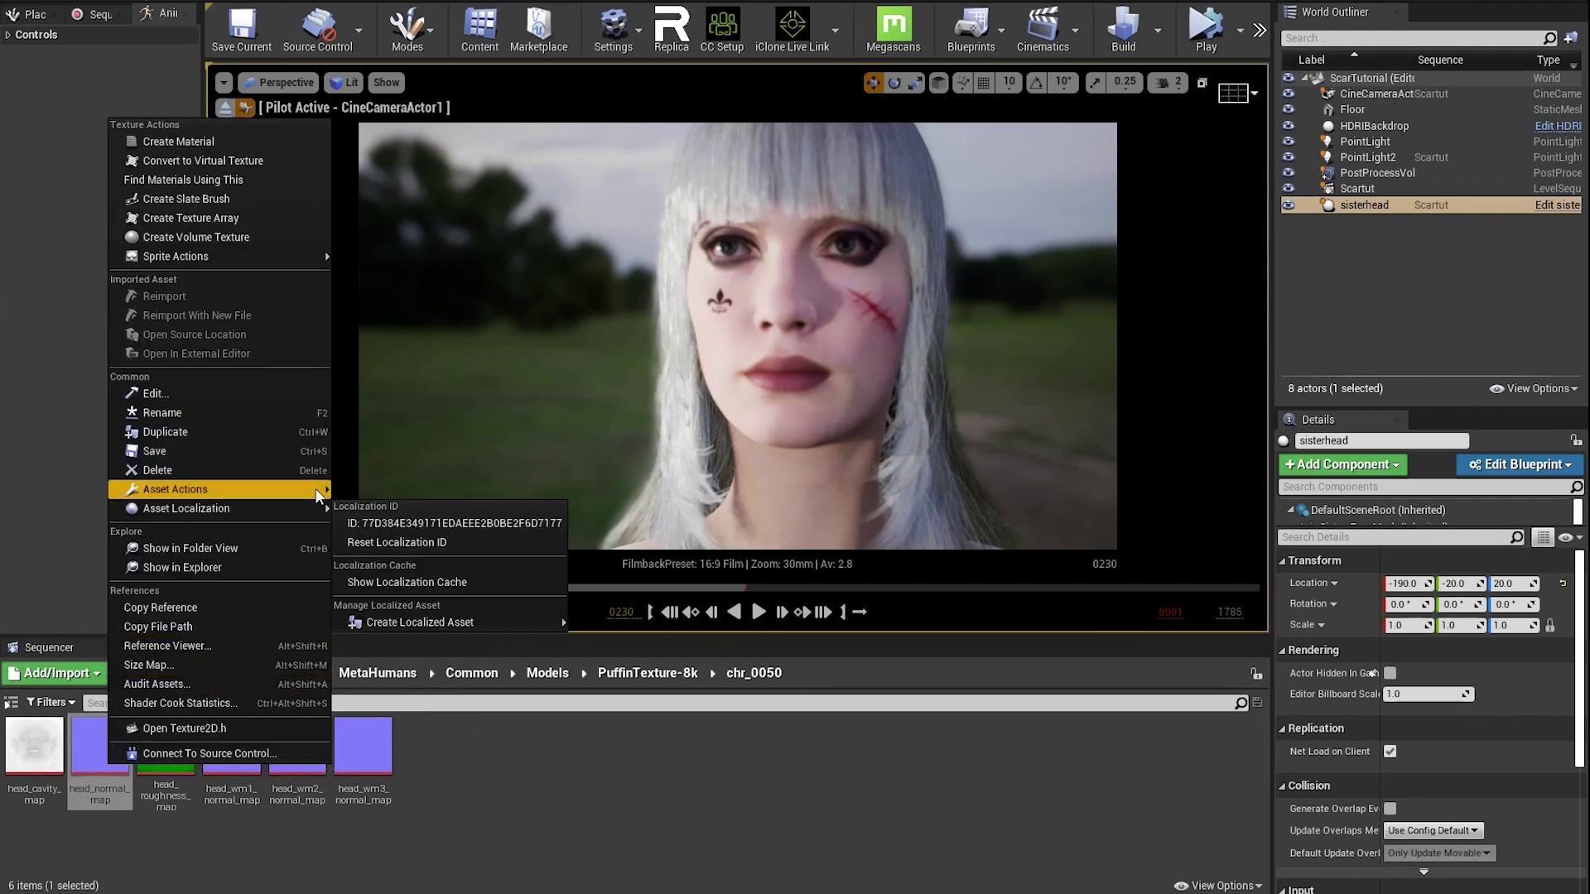
pyautogui.click(379, 563)
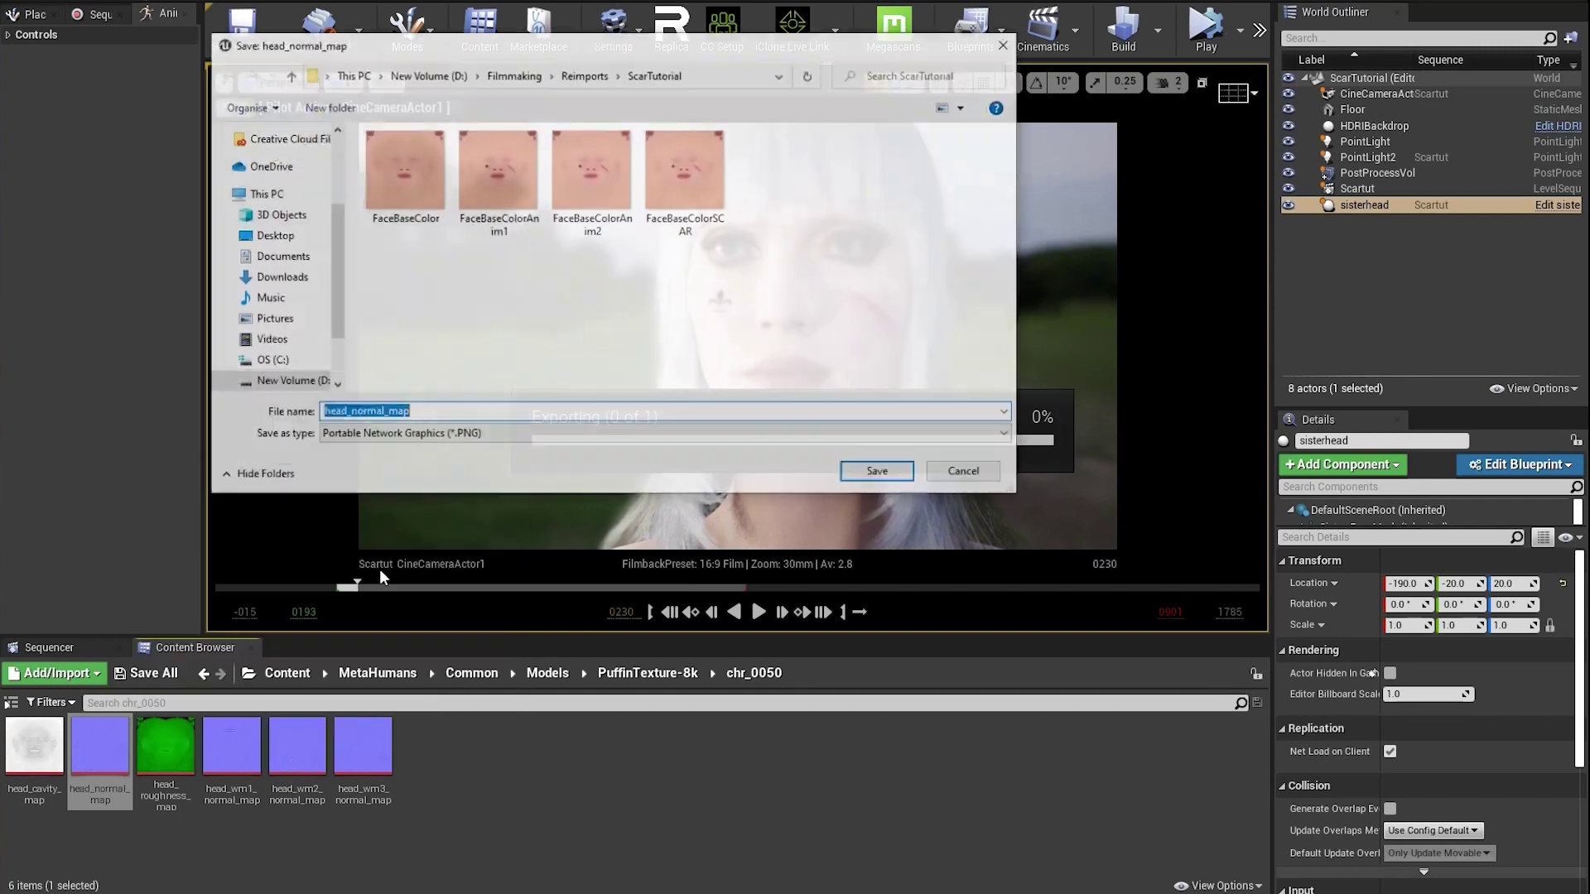
pyautogui.click(414, 437)
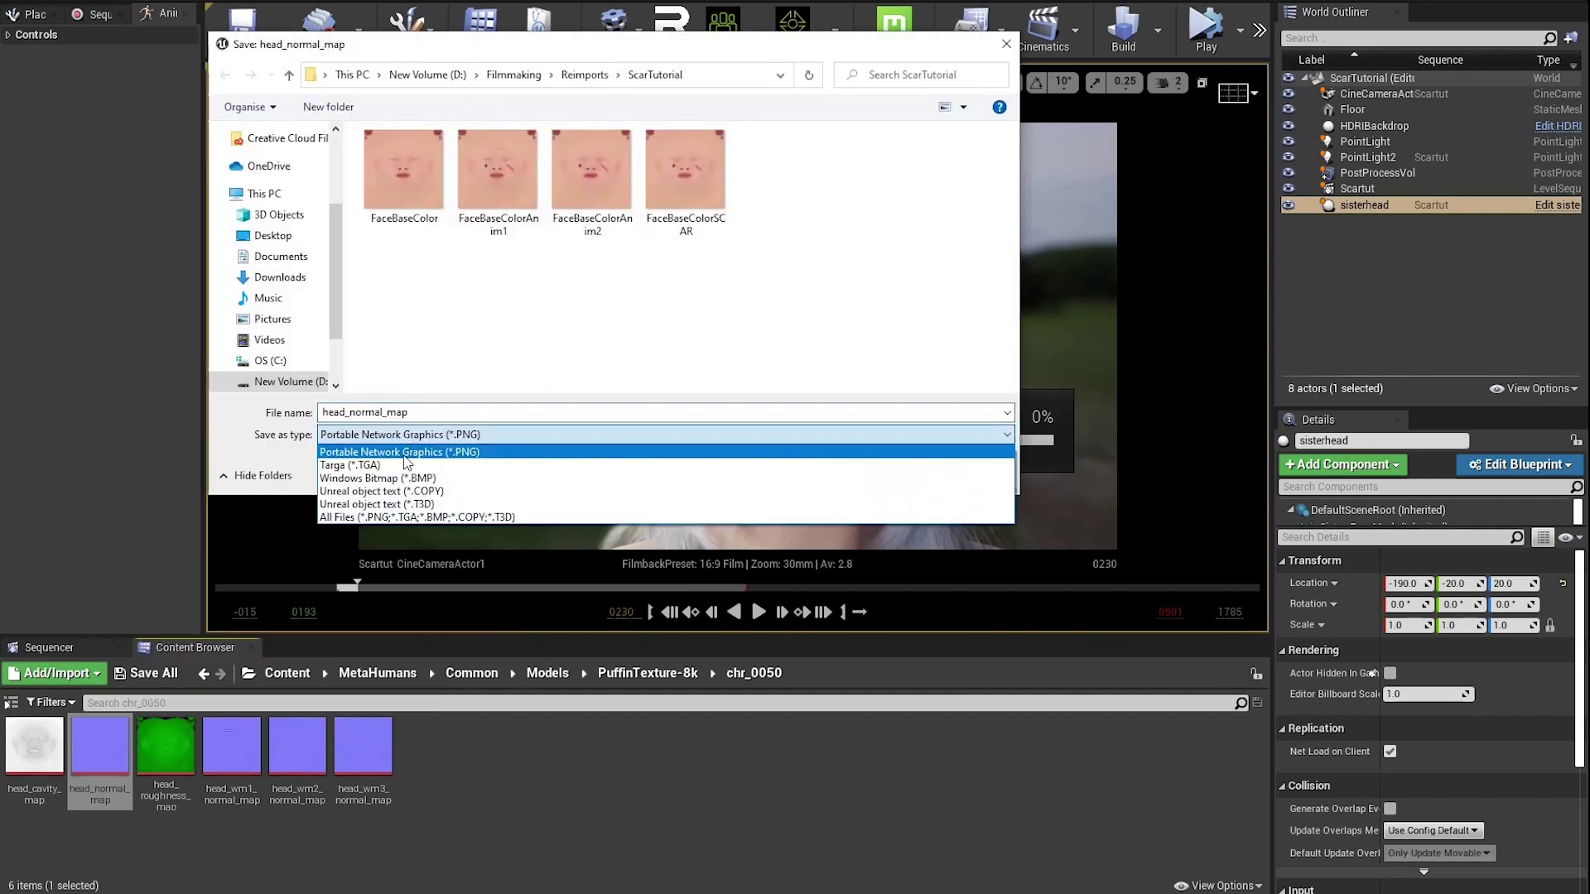
pyautogui.click(399, 465)
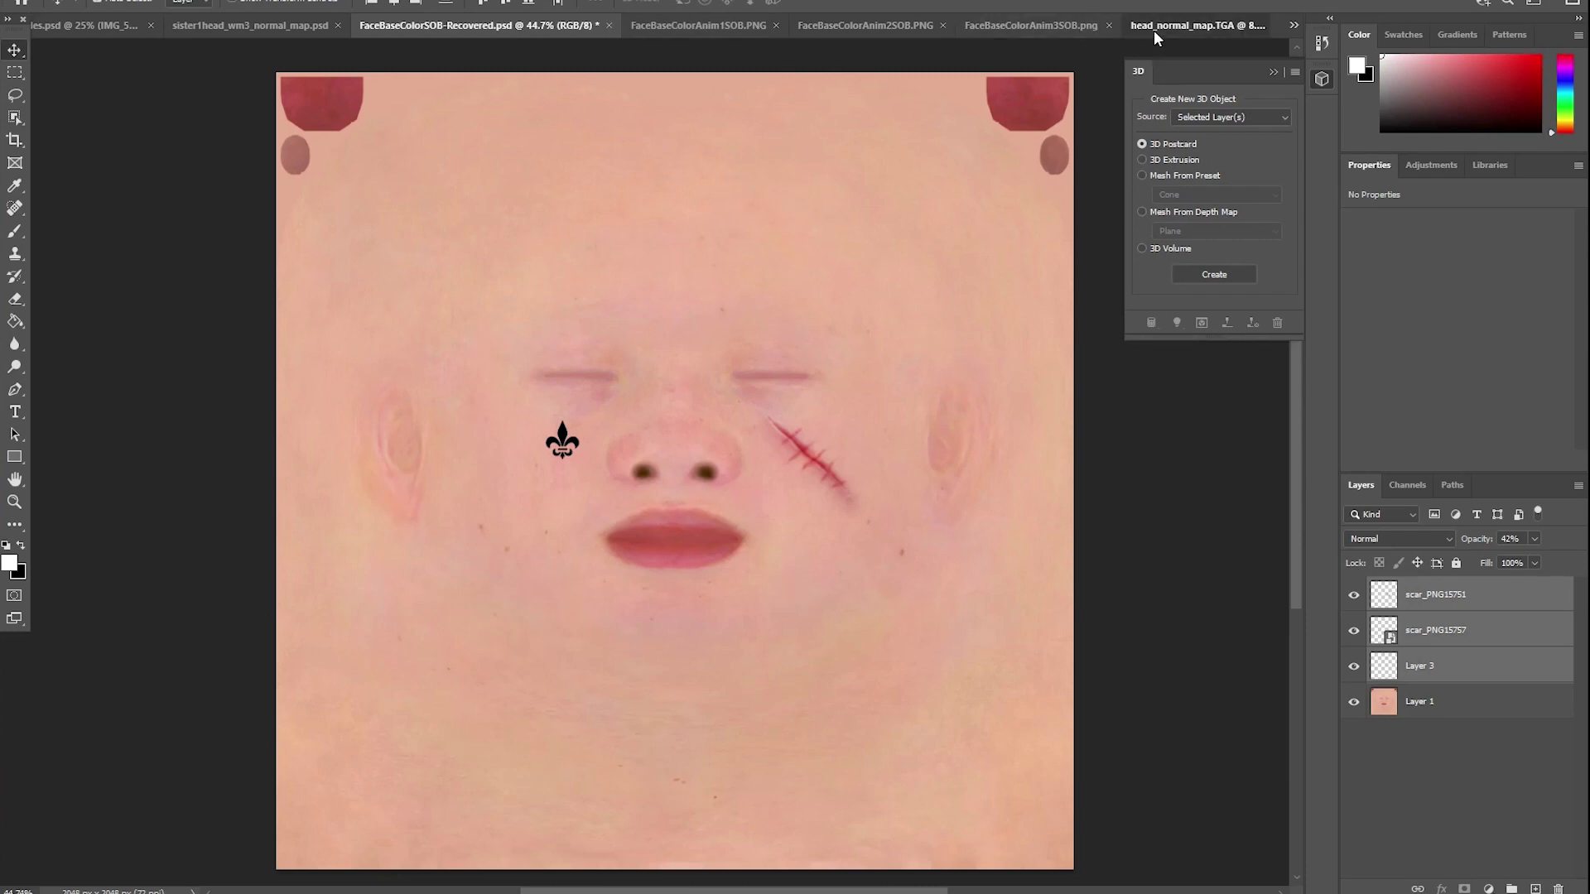
# Switch to Photoshop and unlock the Background layer of FaceBaseColorSCAR.png.
pyautogui.click(1154, 30)
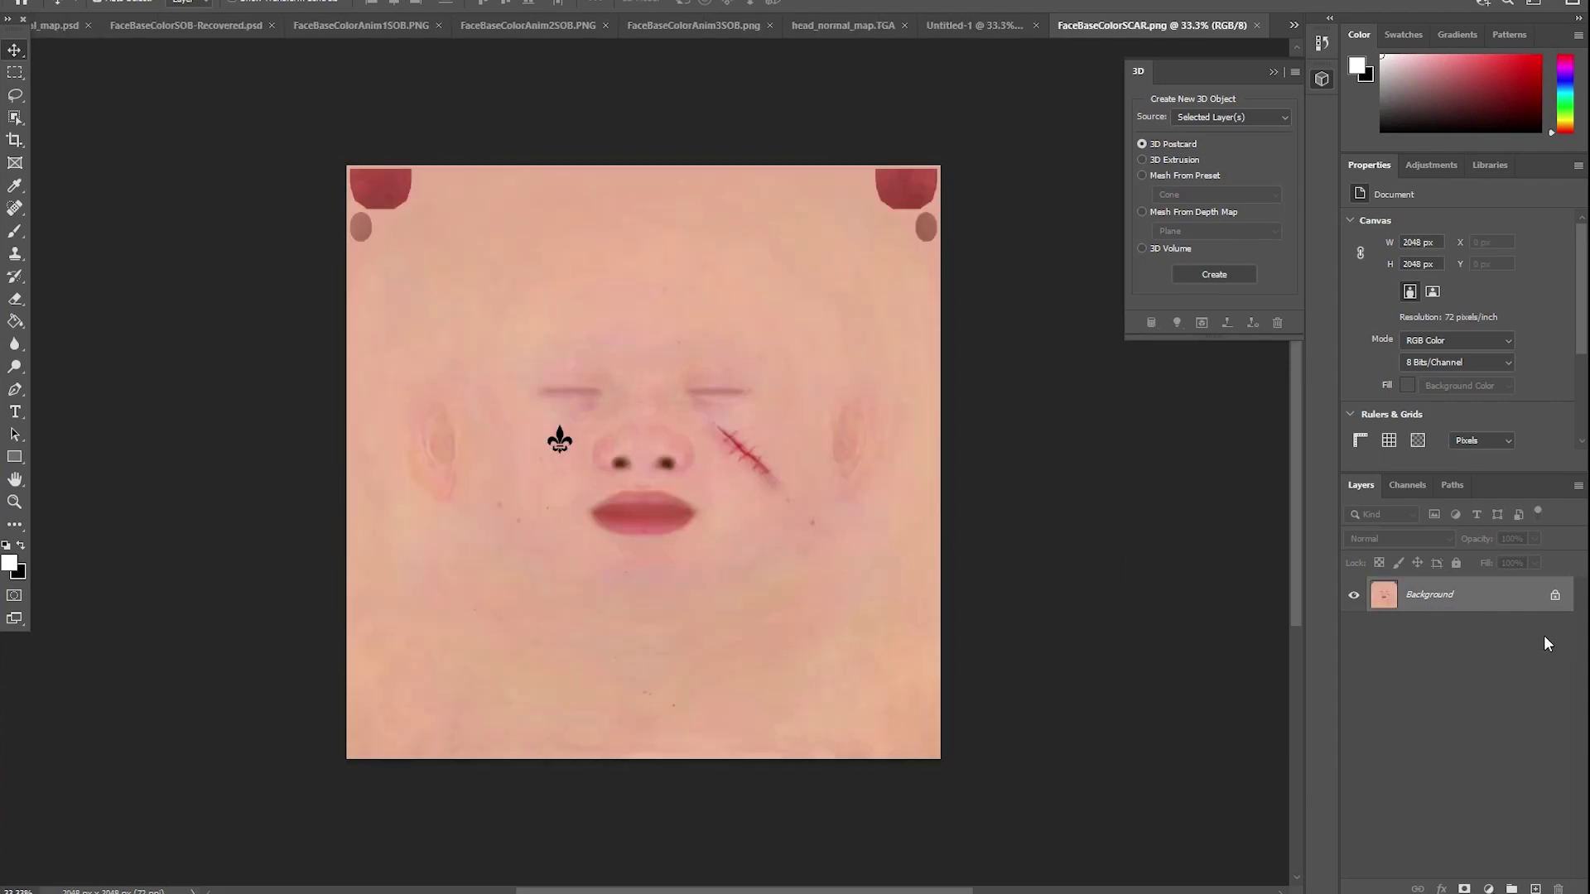
pyautogui.click(1555, 595)
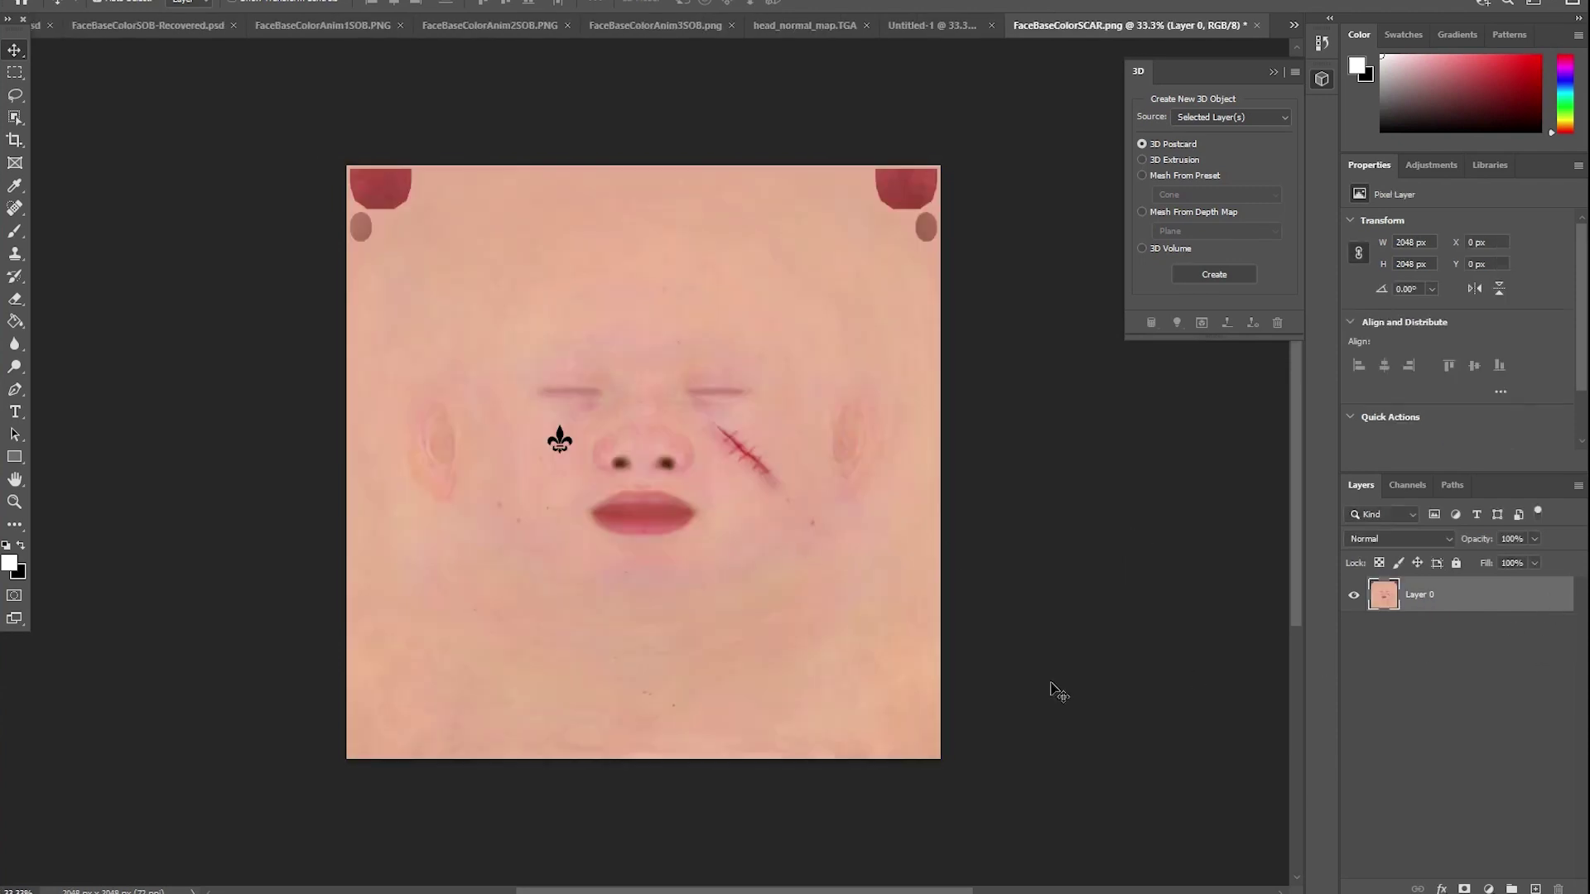
# Create a 2048 x 2048 px document from the clipboard preset and paste the scarred face texture into it.
pyautogui.click(48, 2)
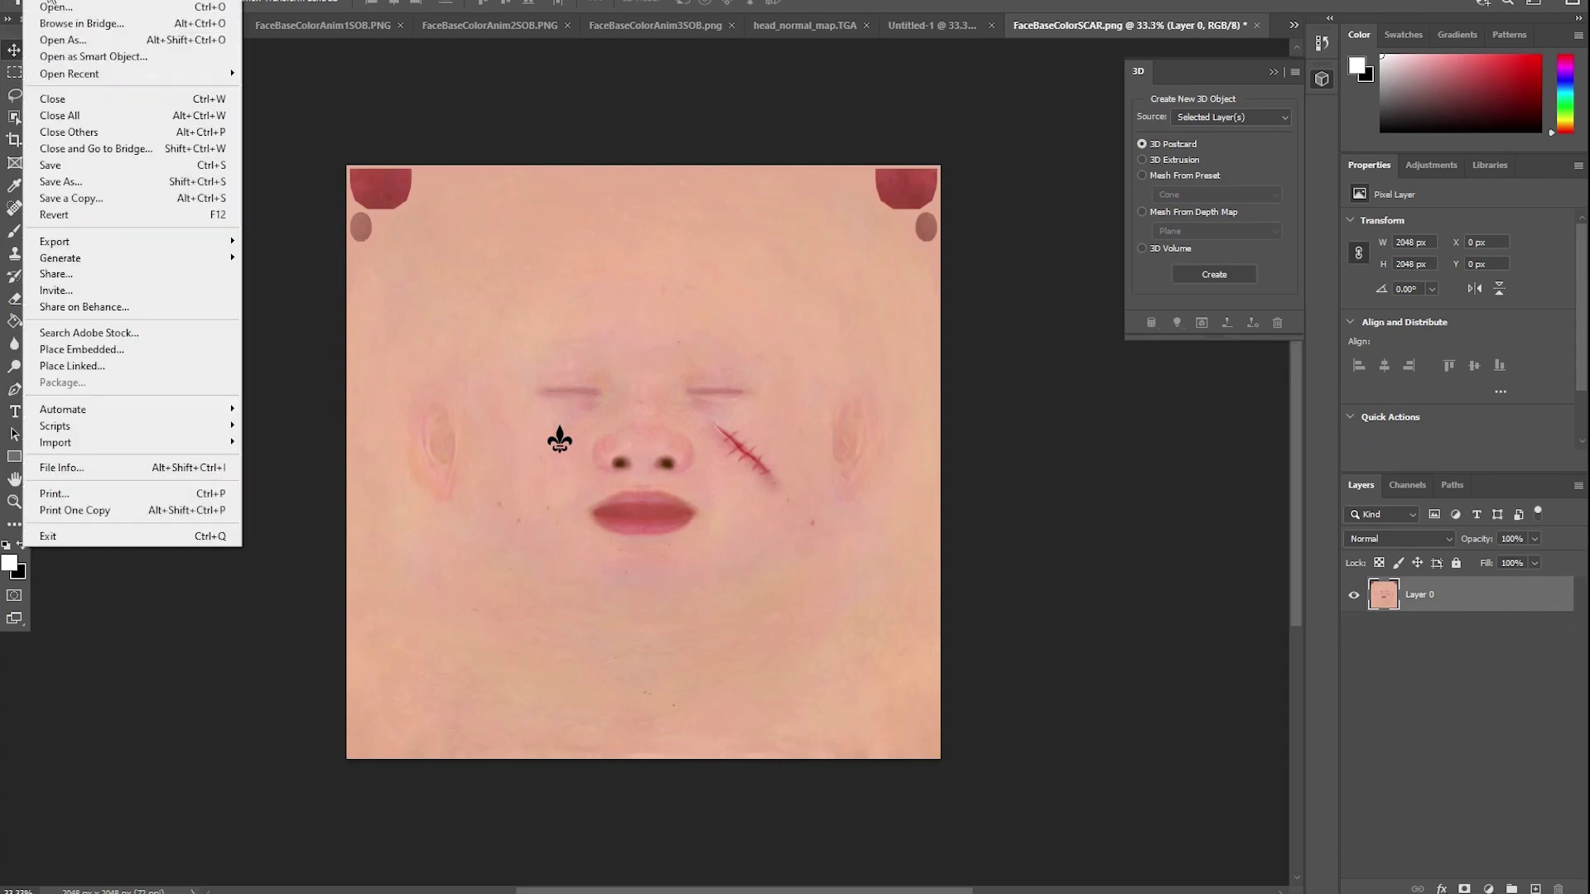
pyautogui.click(52, 2)
pyautogui.press('Escape')
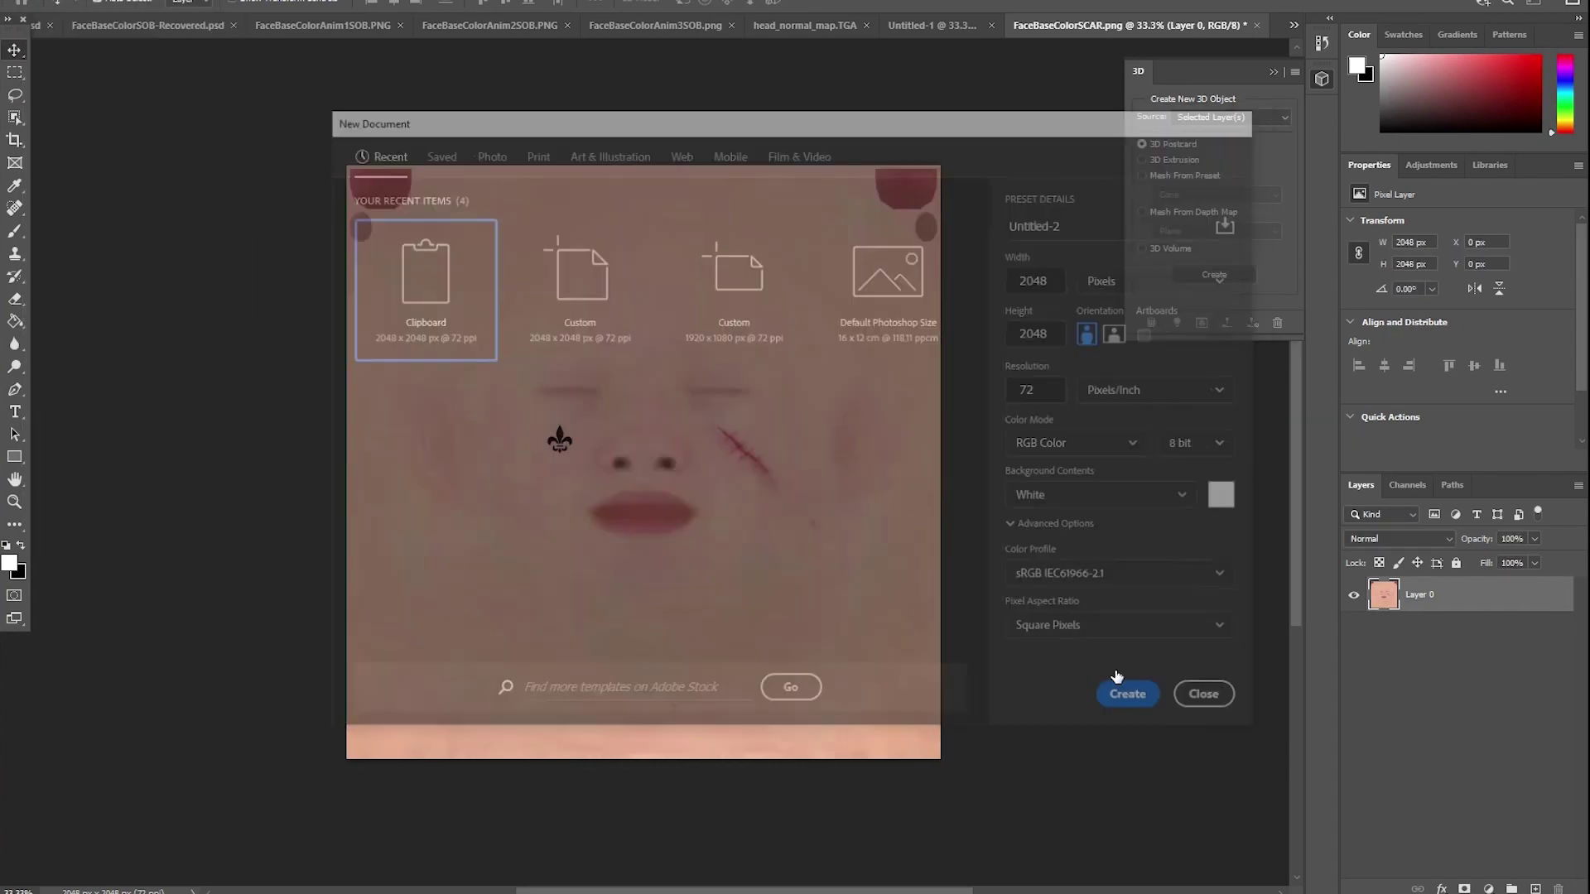
pyautogui.hotkey('ctrl', 'v')
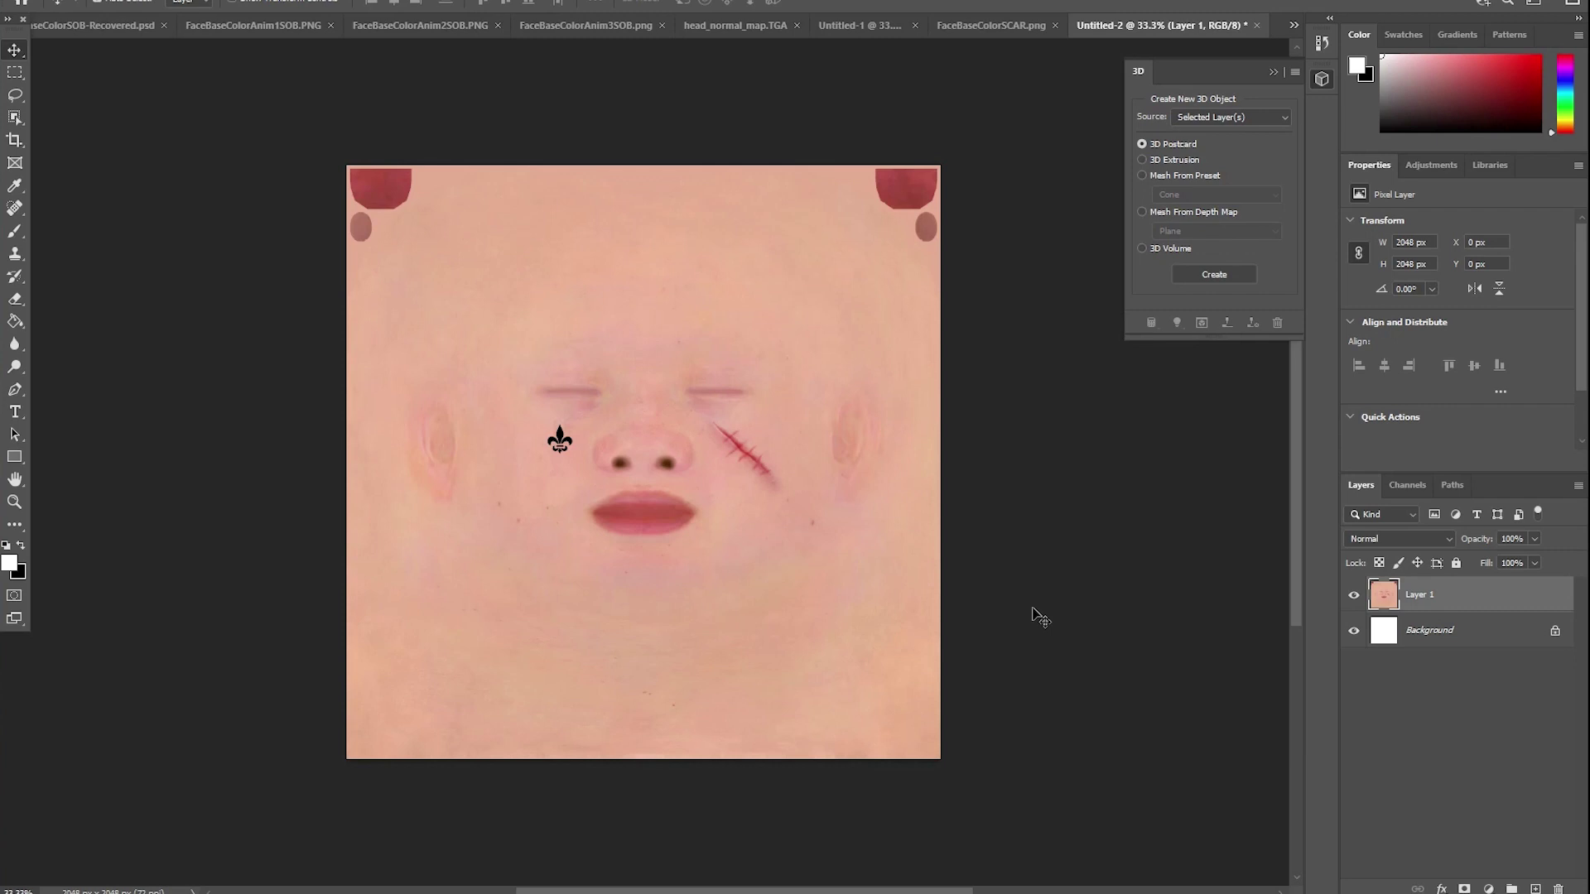
# Generate a normal map from the pasted face layer, keeping the filter's default settings.
pyautogui.hotkey('alt', 't')
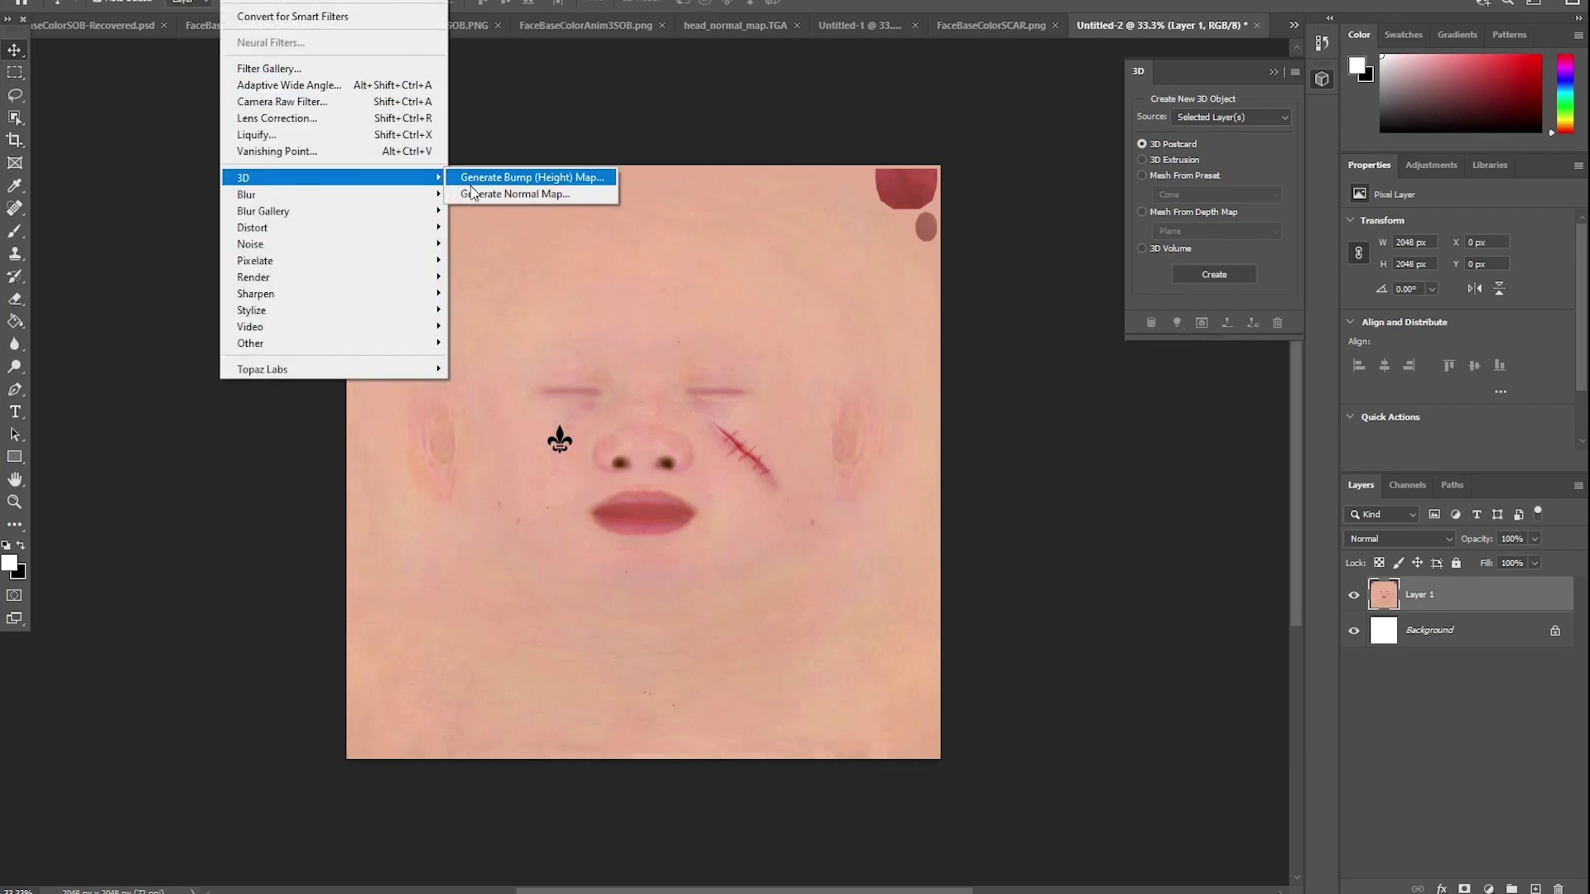
pyautogui.click(473, 193)
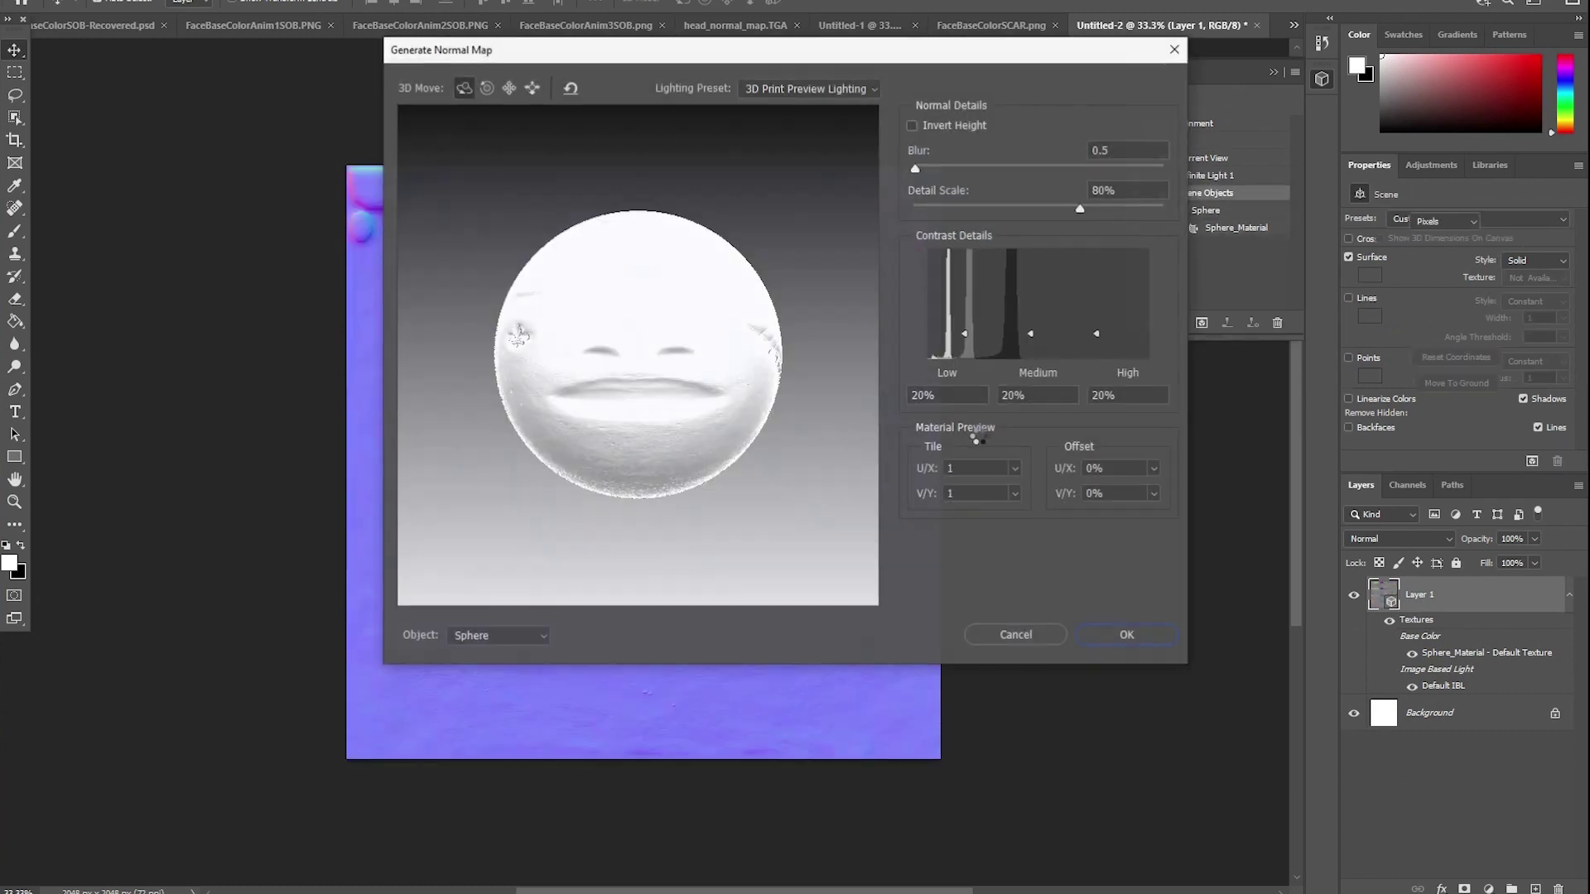
pyautogui.click(1113, 630)
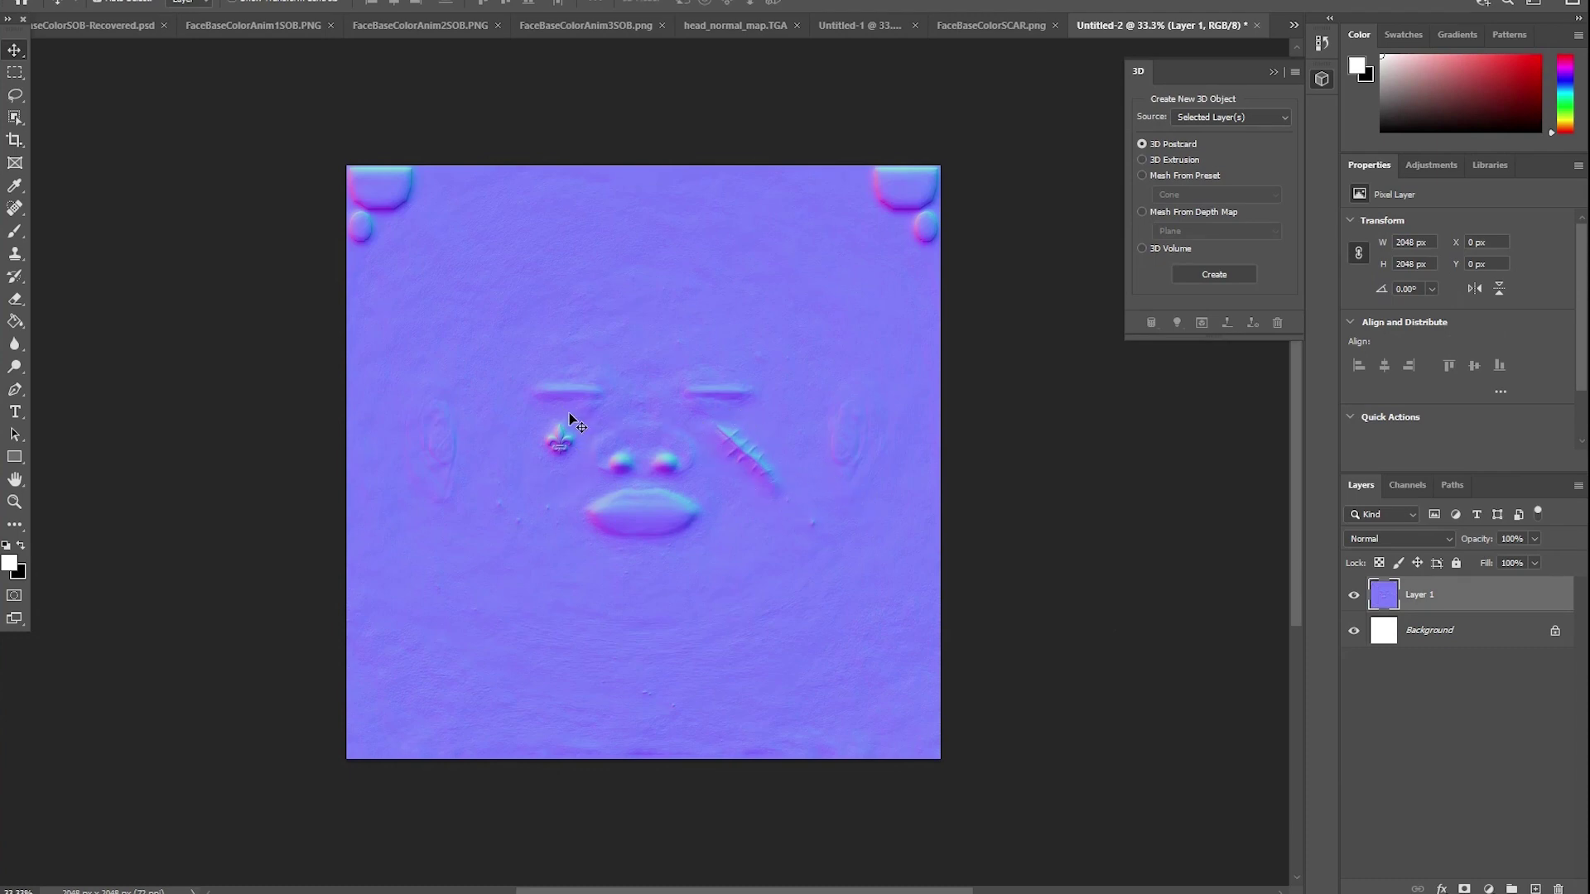
# Check the image size of head_normal_map.TGA in pixels.
pyautogui.click(735, 25)
pyautogui.click(87, 2)
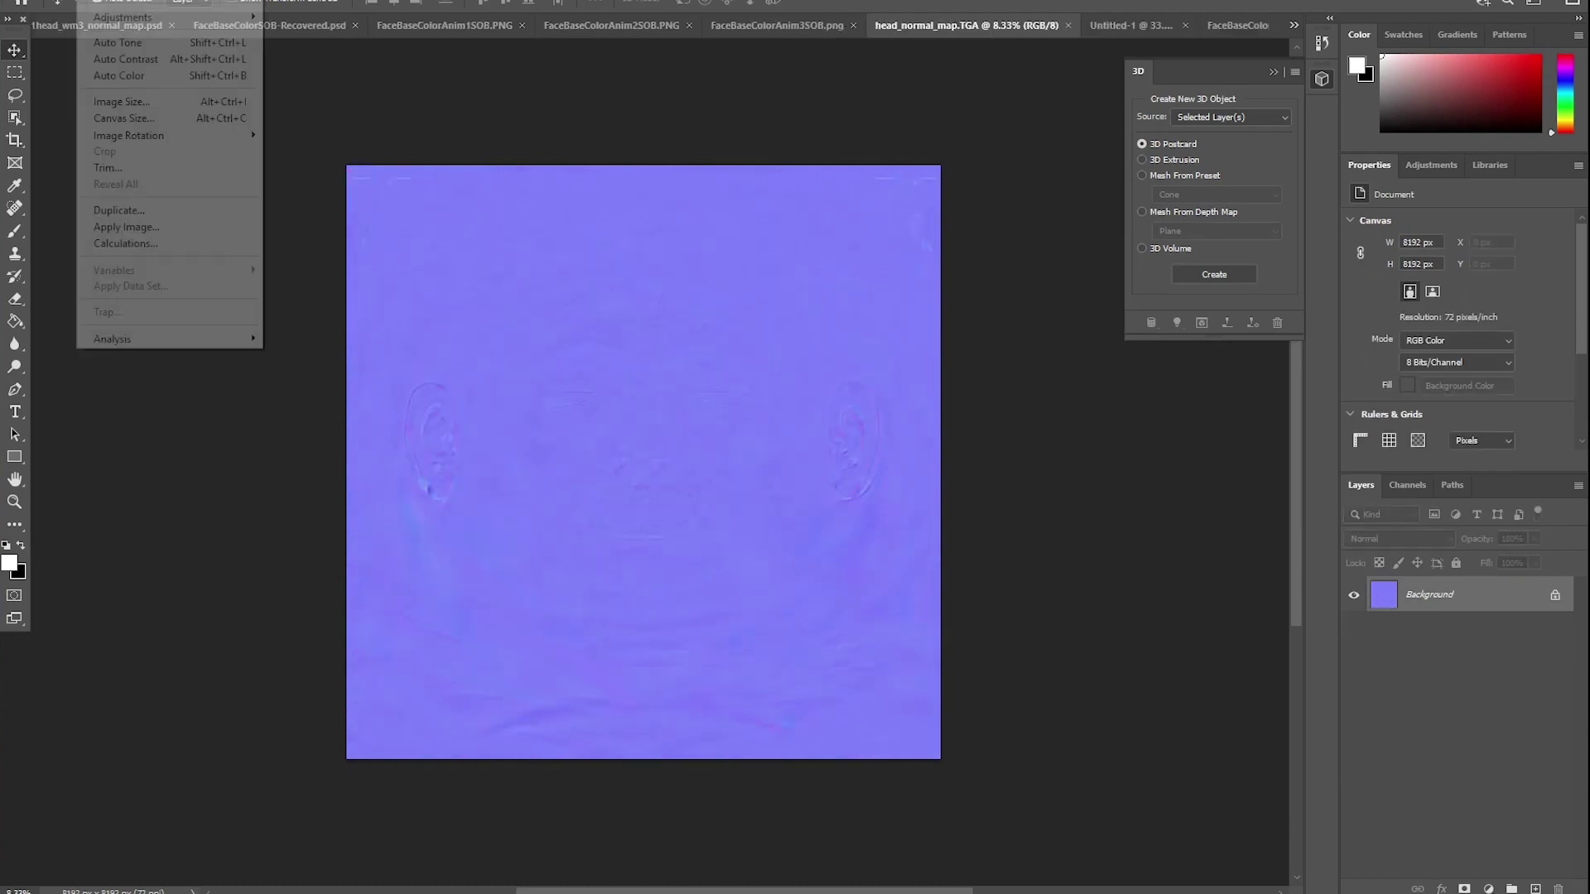
pyautogui.click(138, 101)
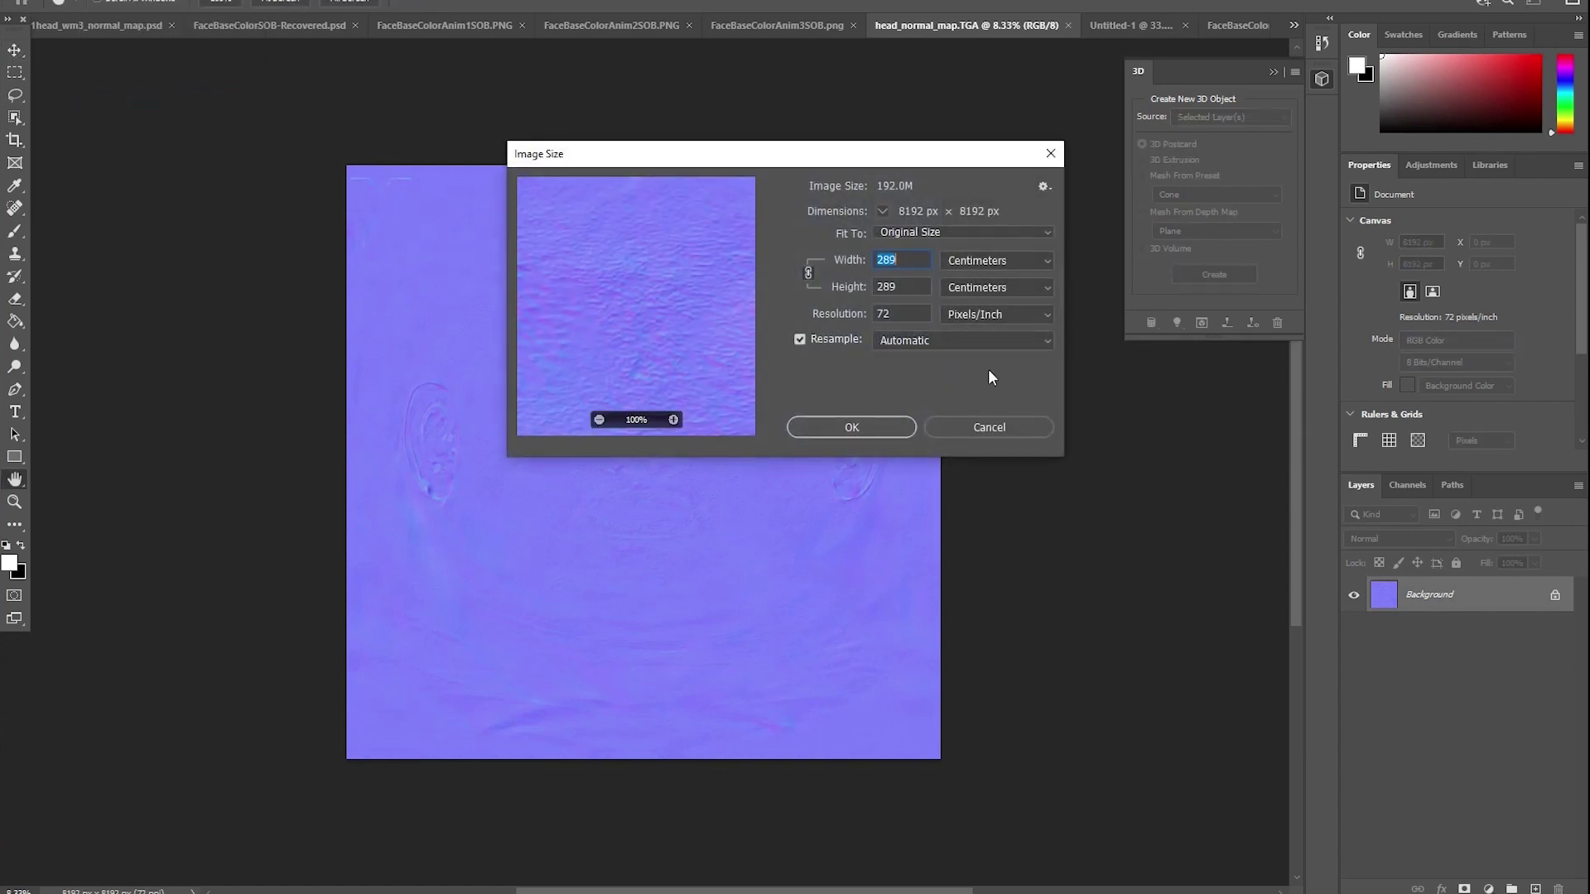
pyautogui.click(993, 262)
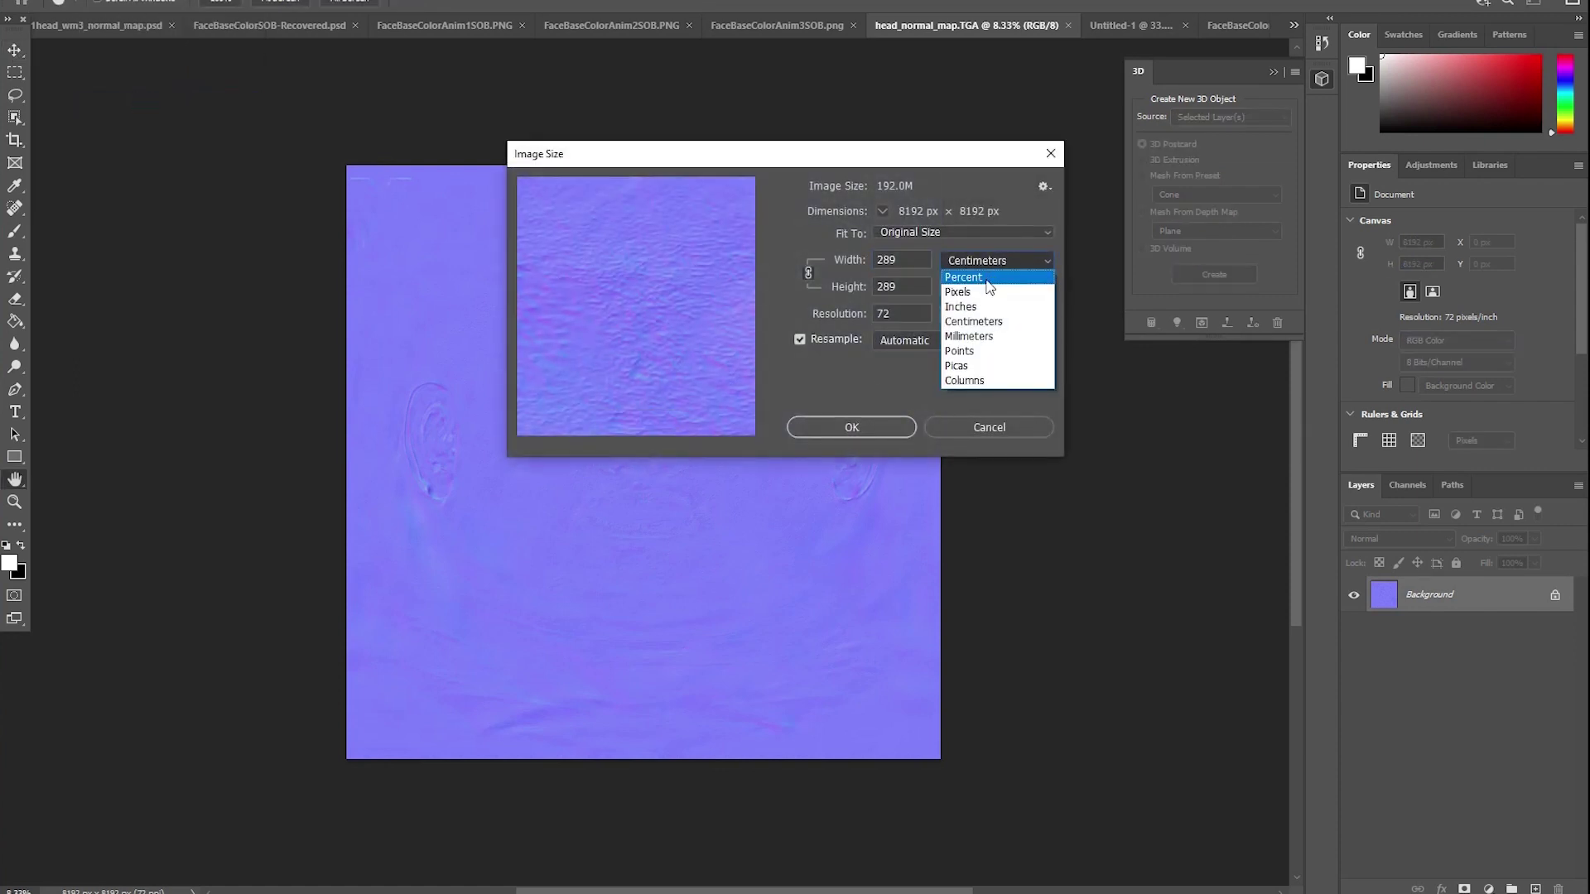
pyautogui.click(986, 291)
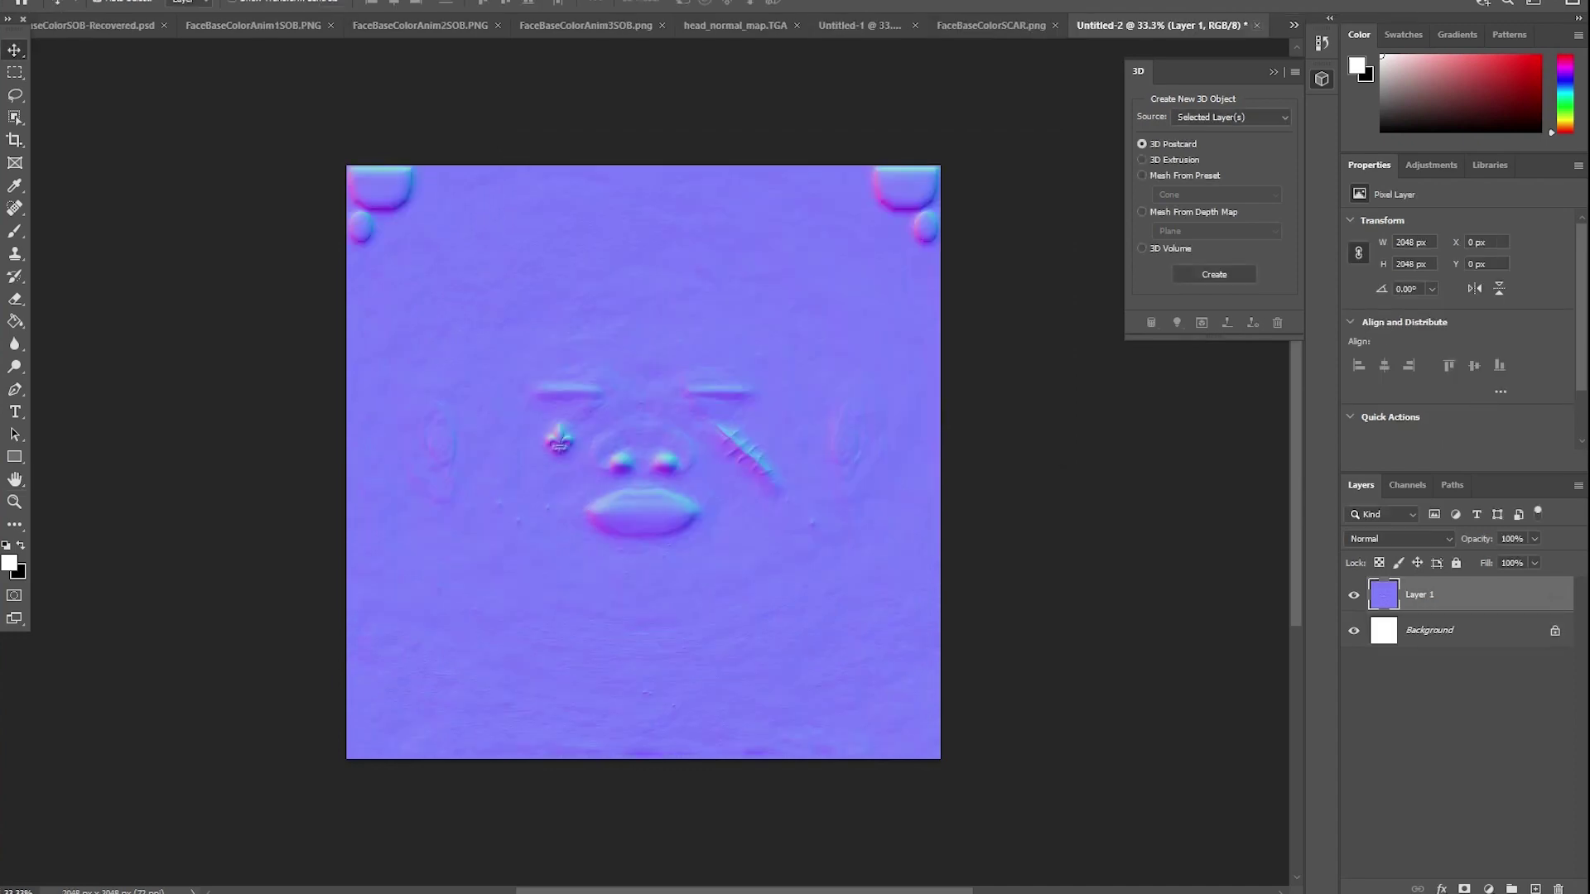
# Resize the generated normal map in Untitled-2 to 8192 x 8192 pixels.
pyautogui.click(124, 2)
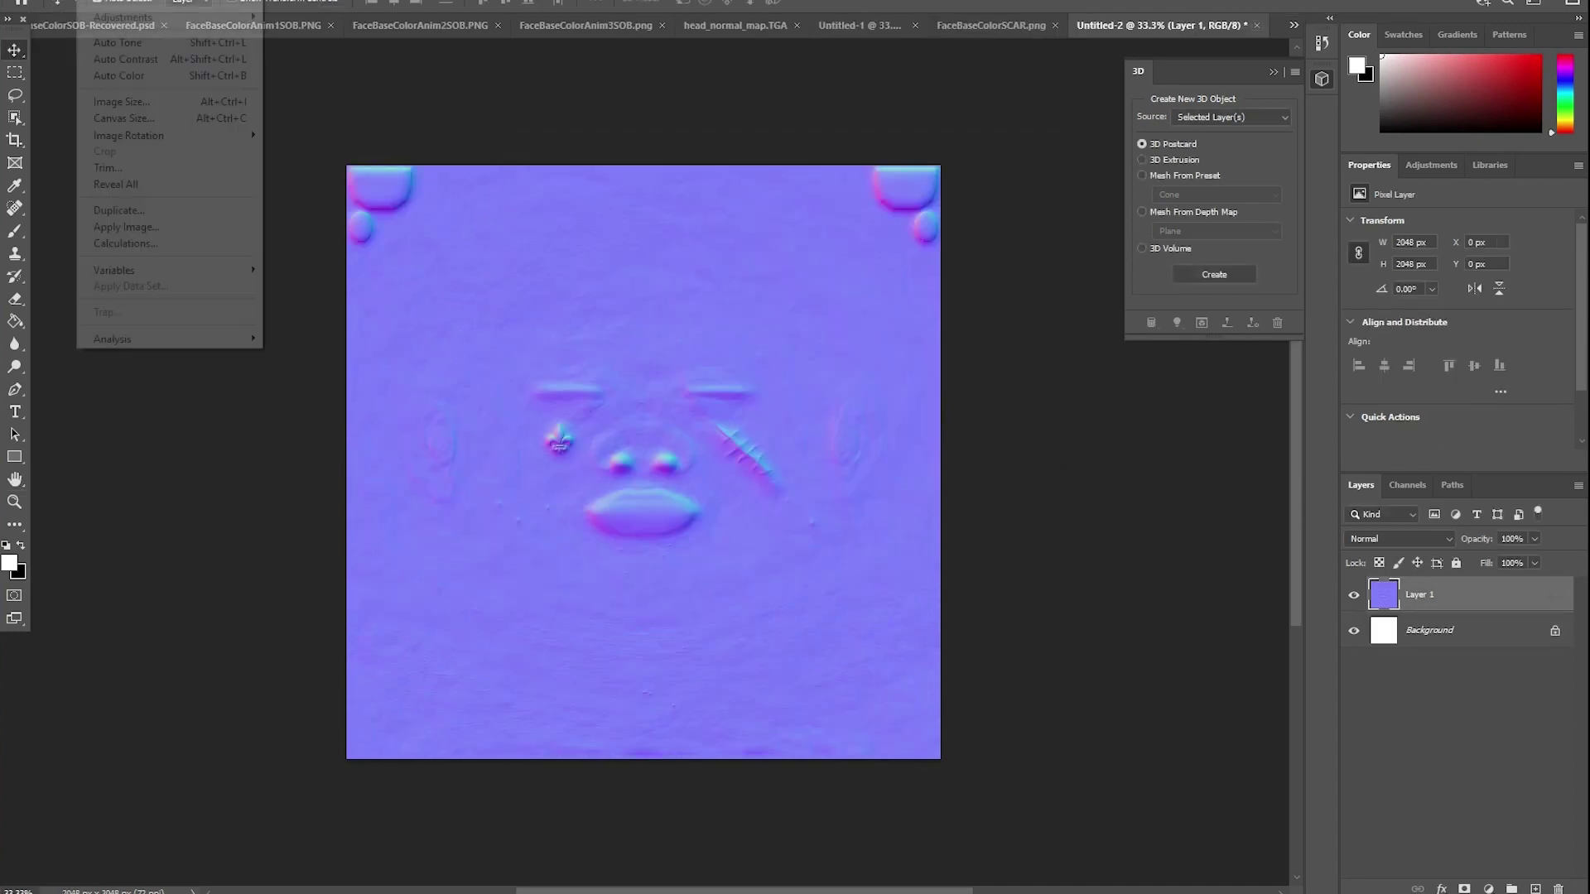
pyautogui.click(157, 101)
pyautogui.click(988, 263)
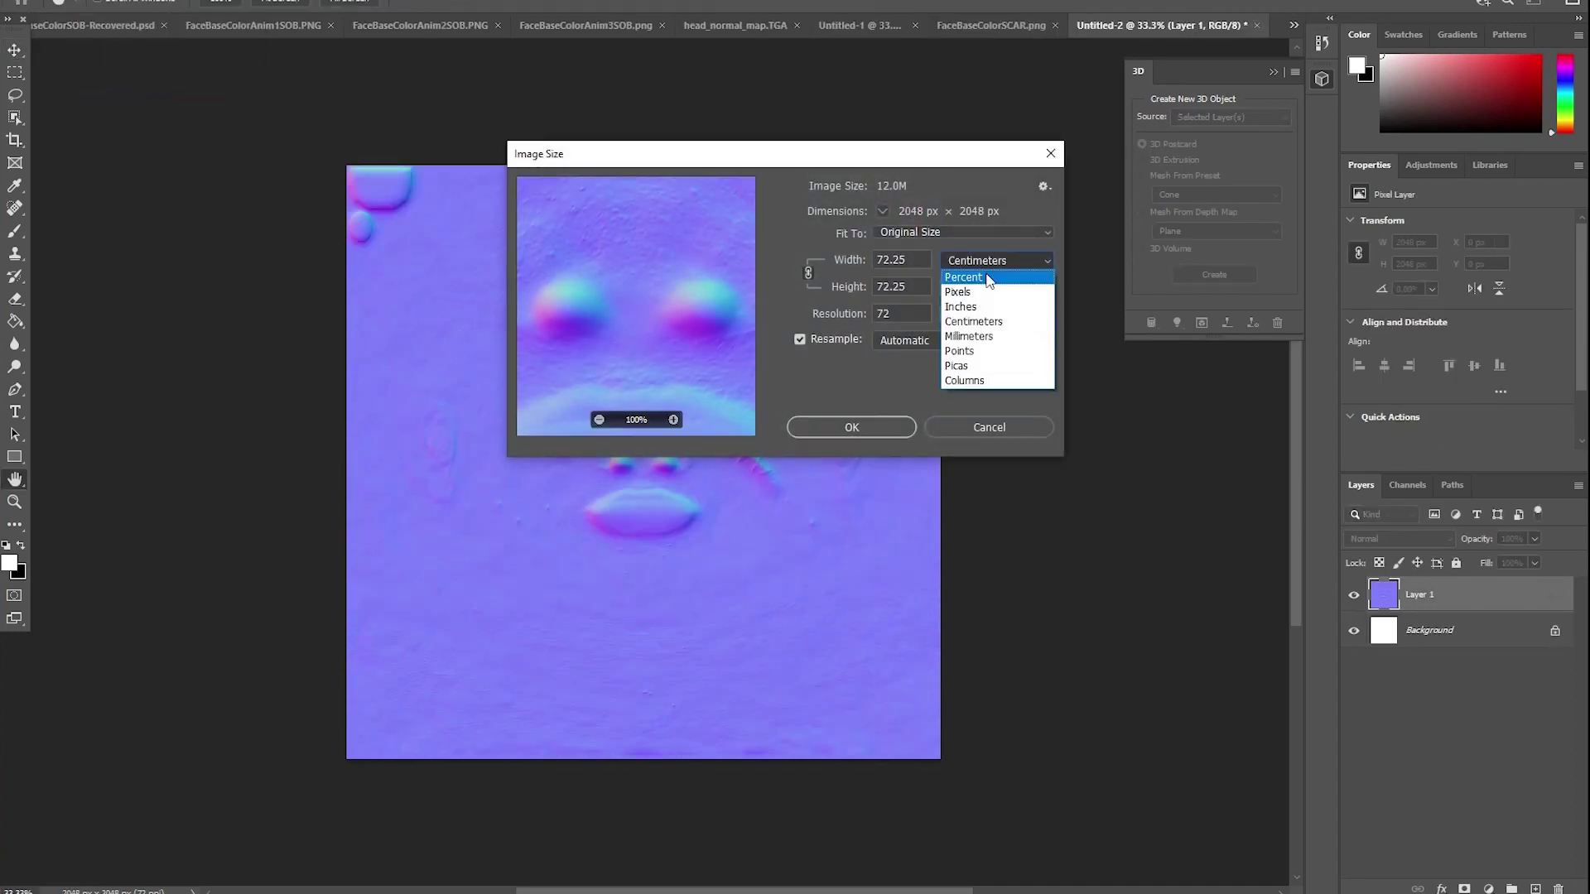
pyautogui.click(965, 291)
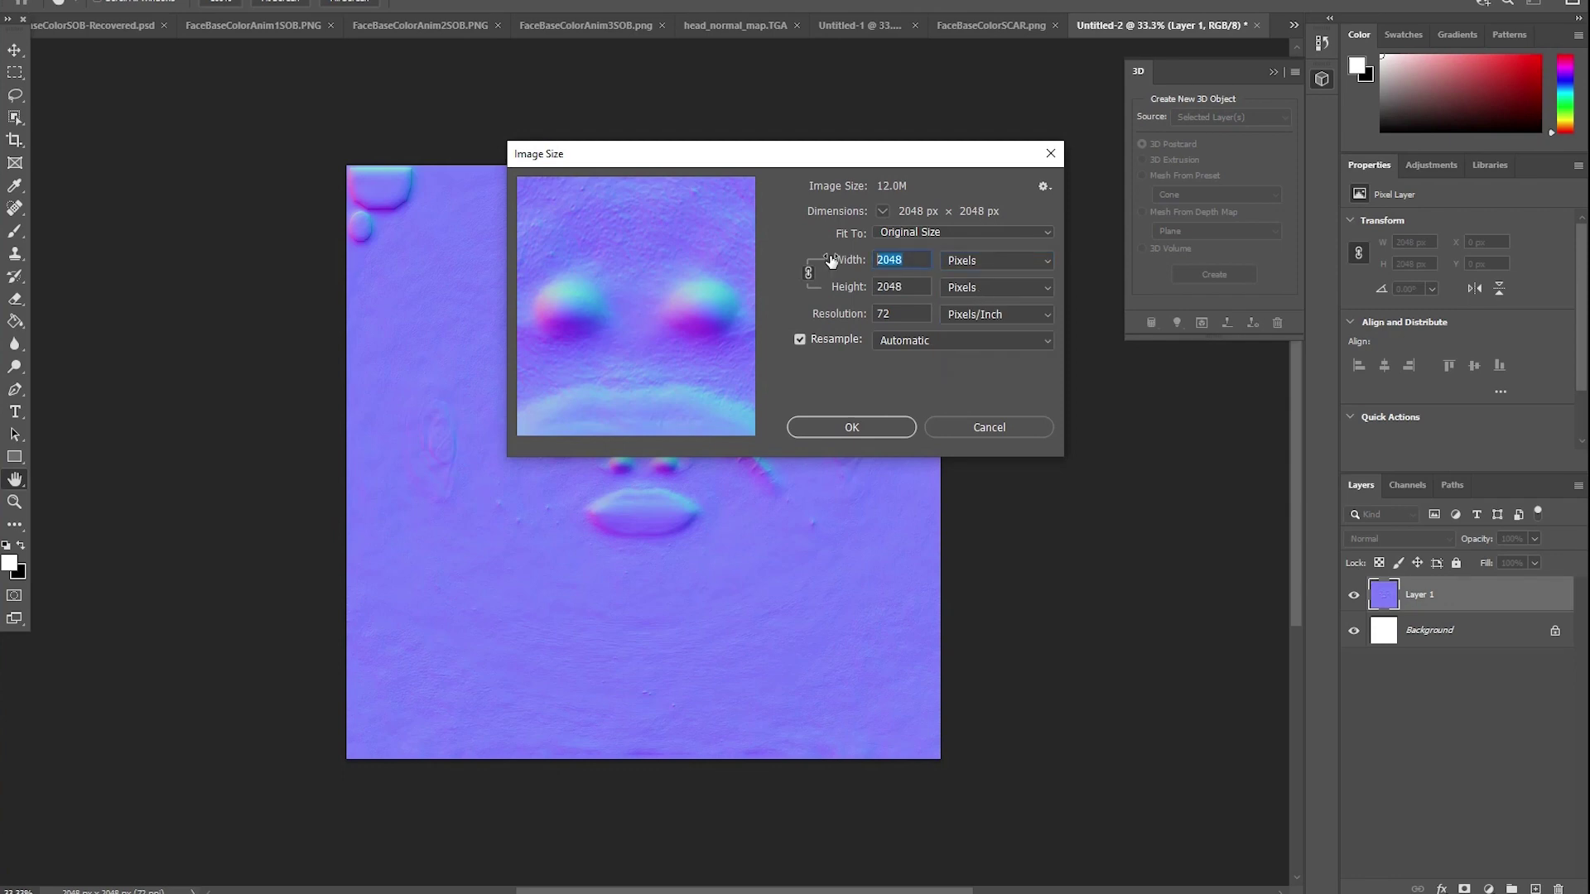
pyautogui.write('8192')
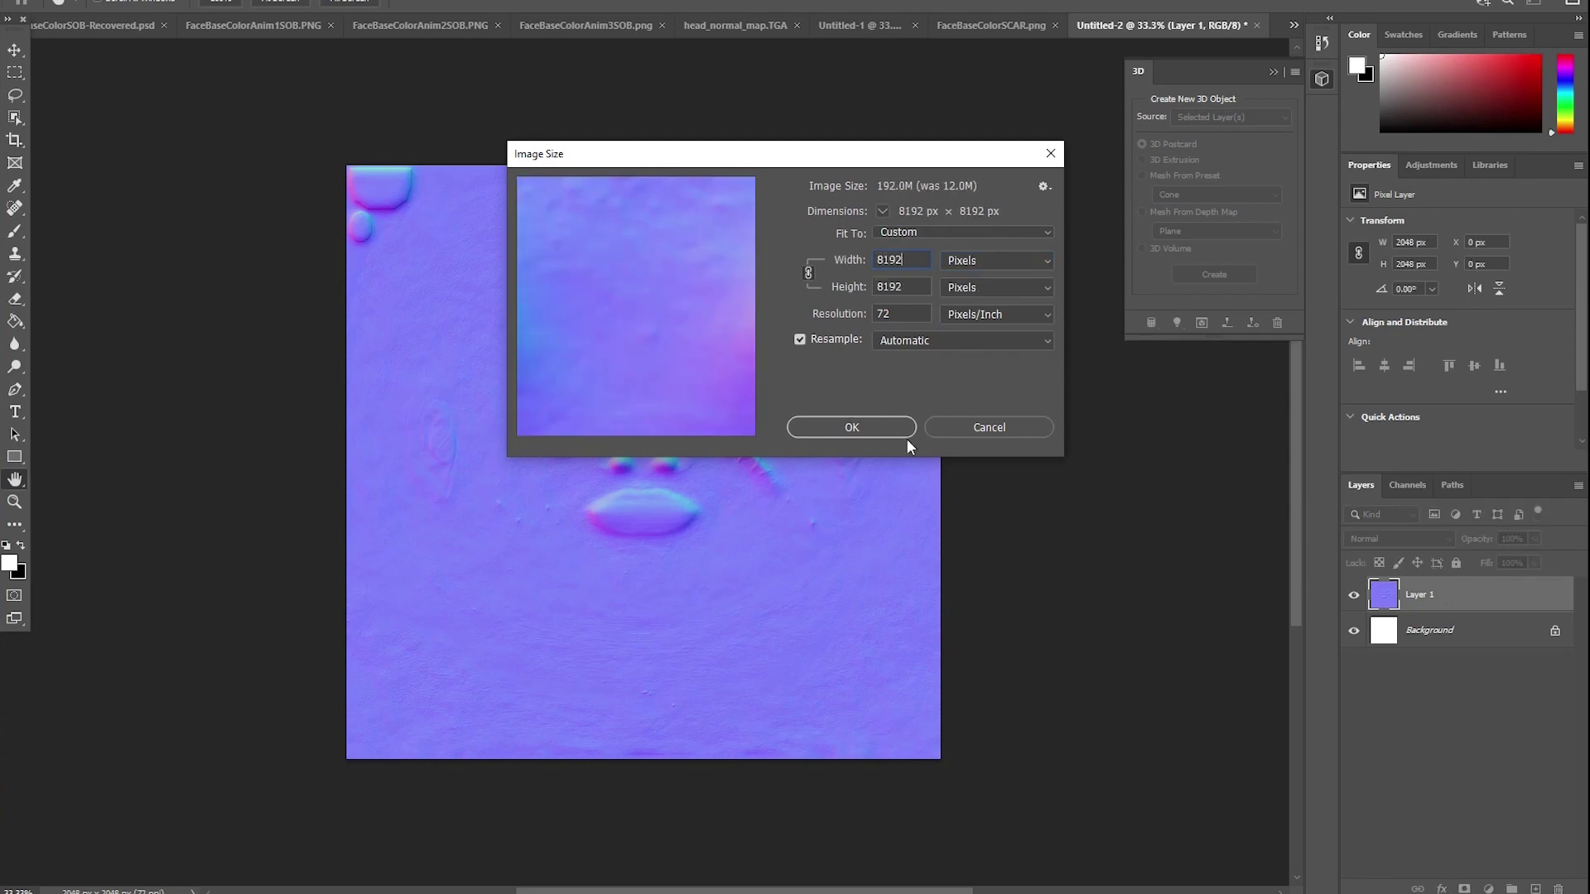
pyautogui.click(891, 429)
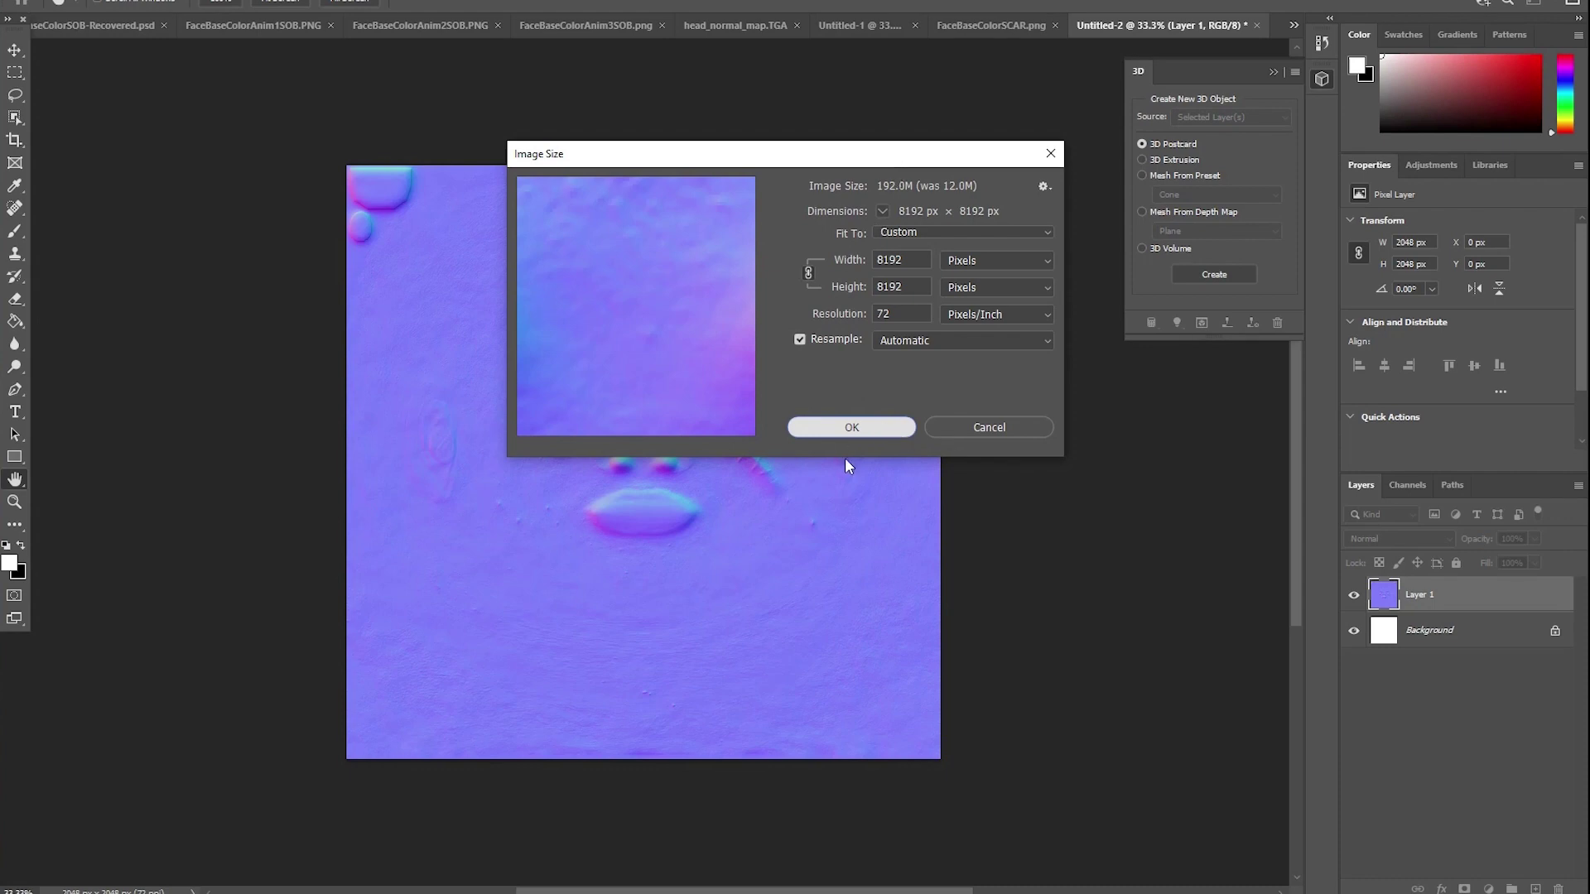
# Paste the resized normal map as a new layer in head_normal_map.TGA and hide it with an inverted layer mask.
pyautogui.press('v')
pyautogui.keyDown('alt'); pyautogui.scroll(-3, 1031, 745); pyautogui.keyUp('alt')
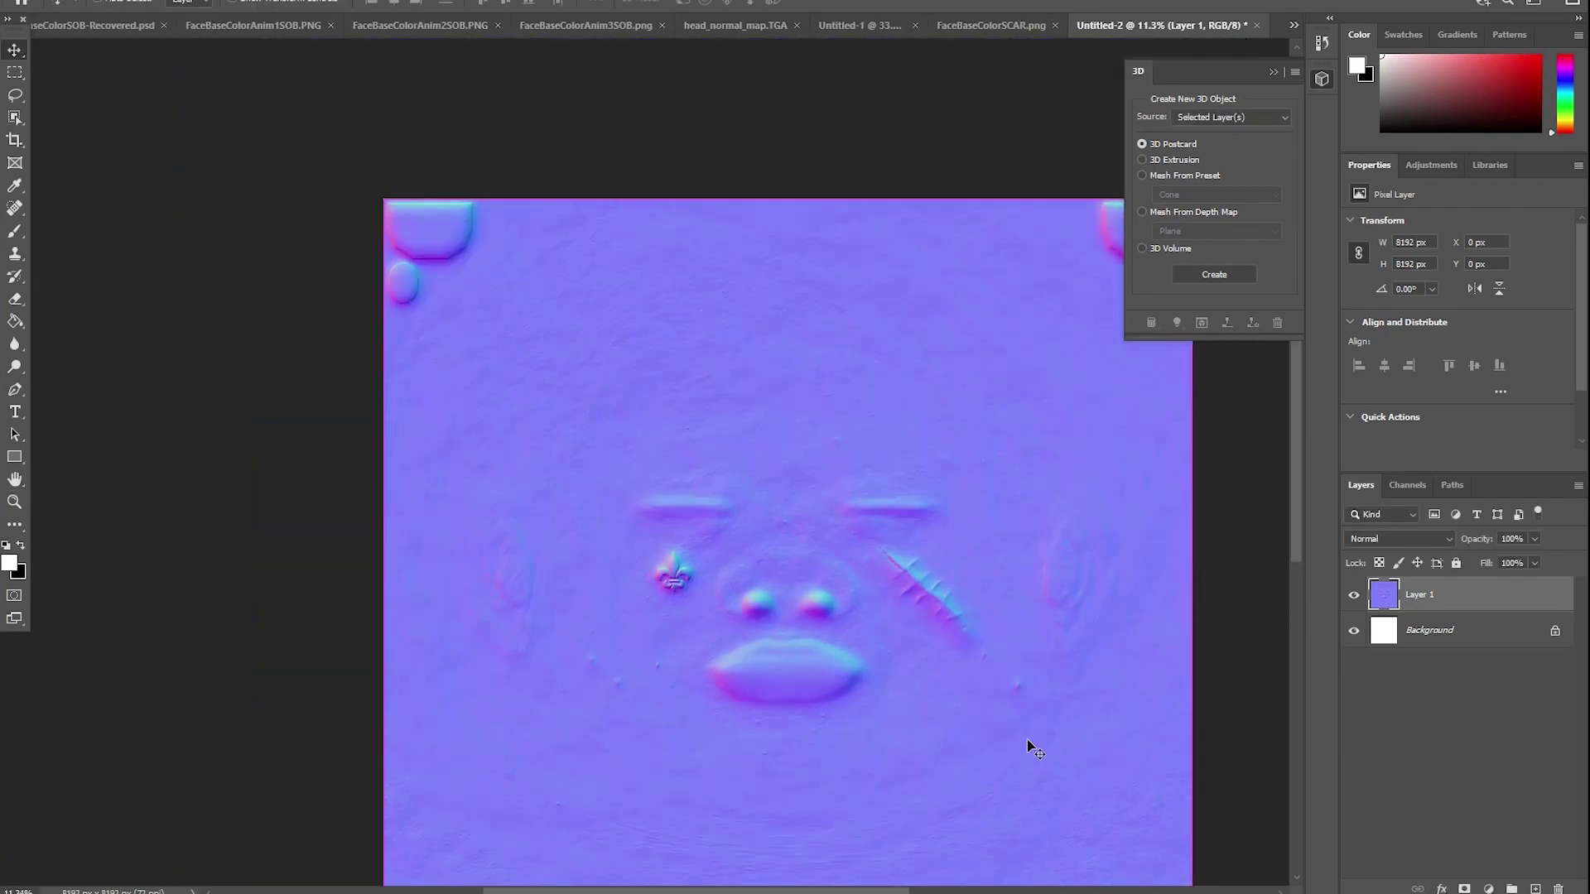
pyautogui.click(718, 16)
pyautogui.hotkey('ctrl', 'v')
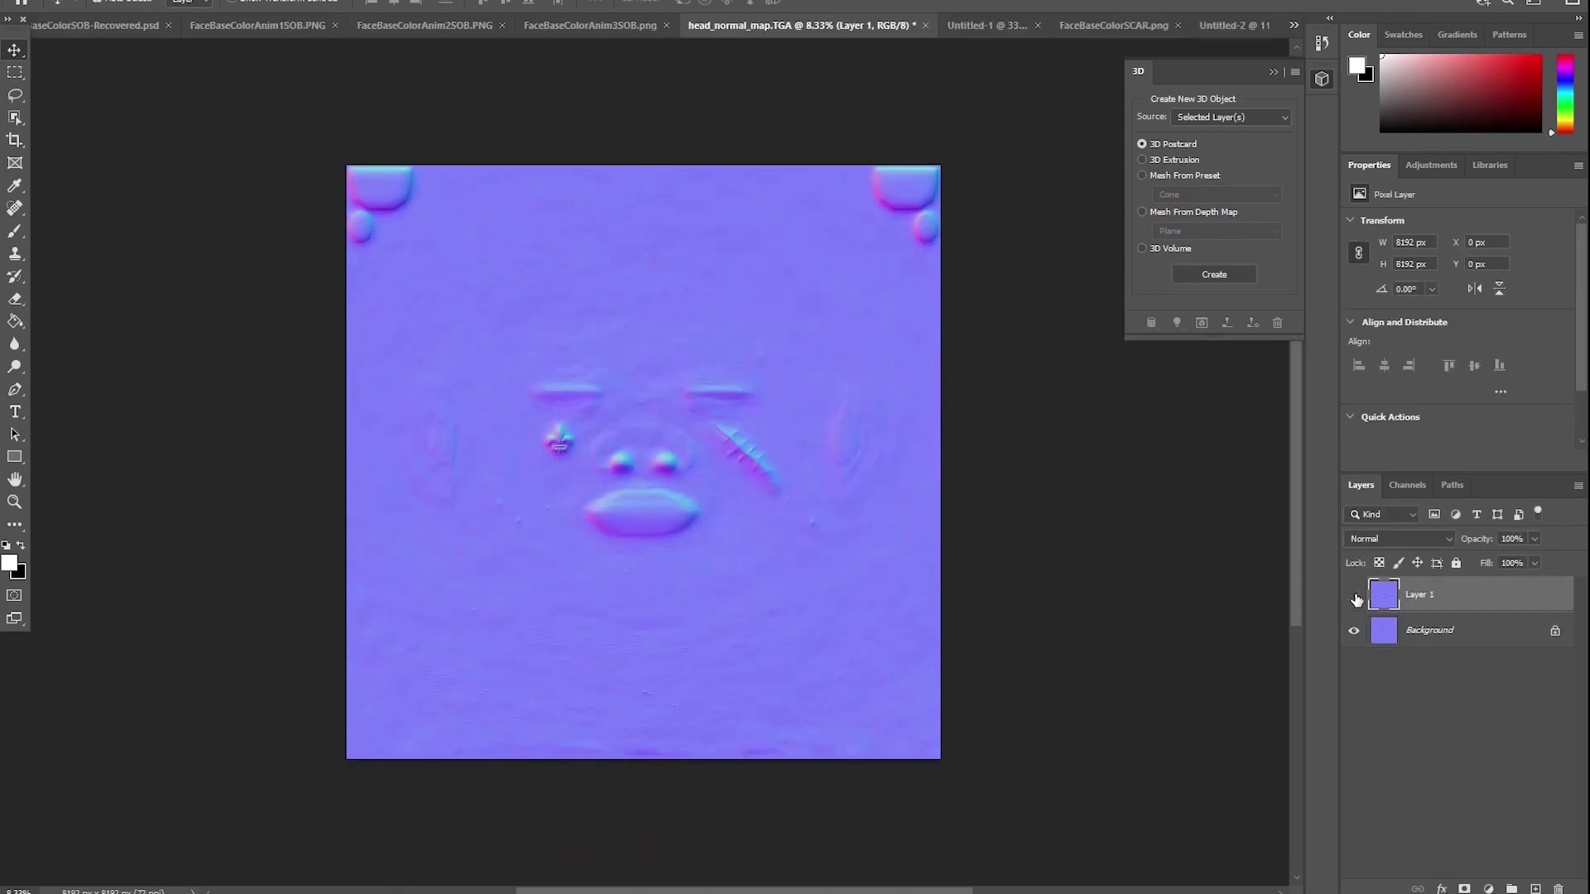
pyautogui.click(1463, 889)
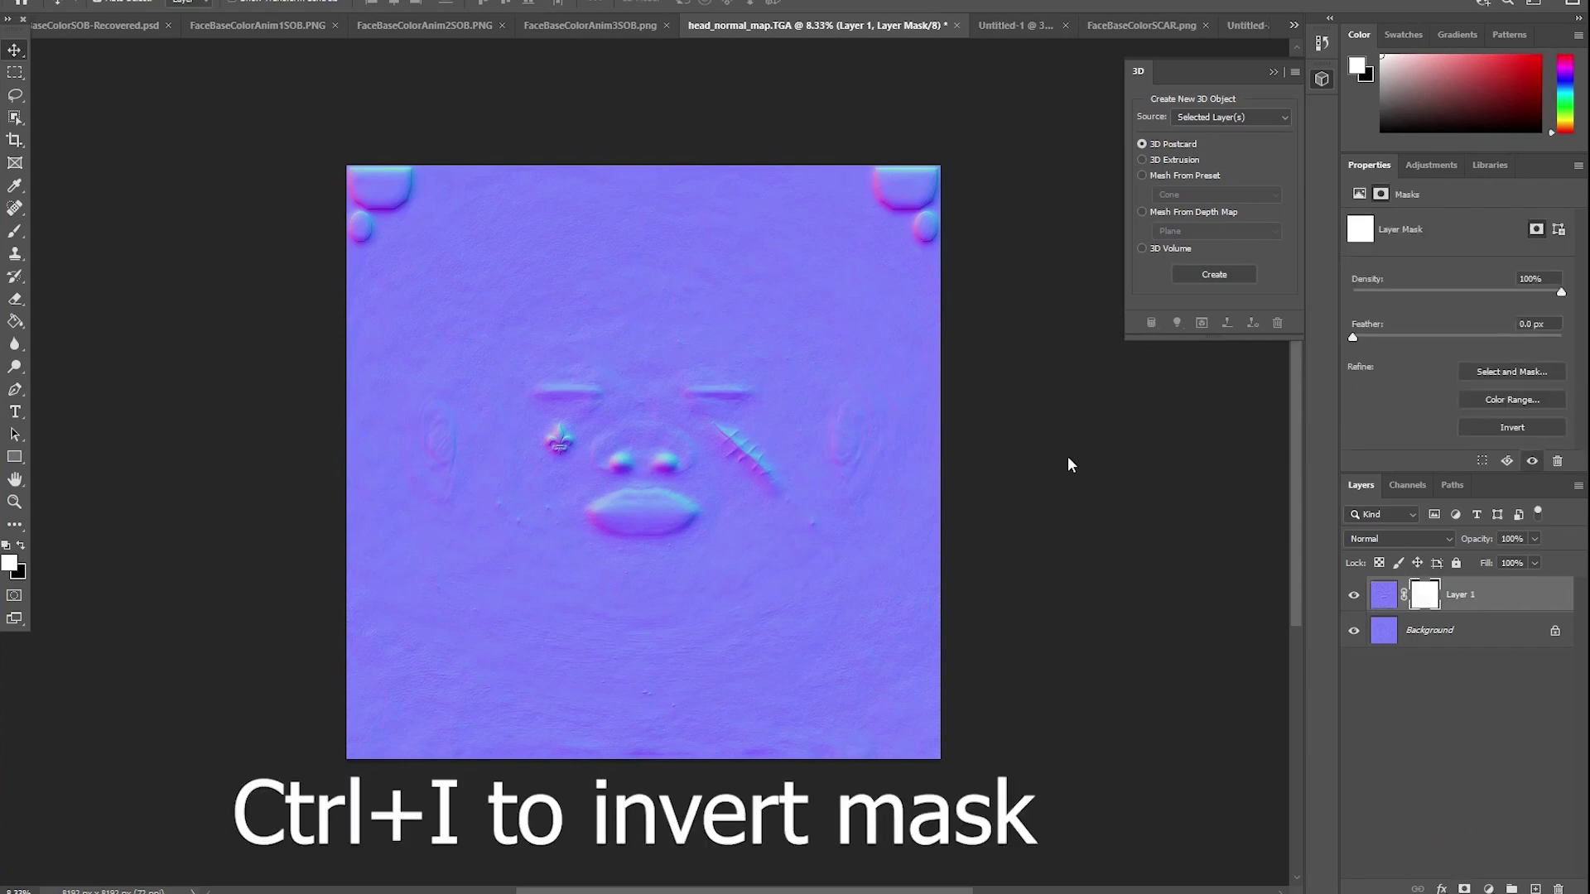
pyautogui.hotkey('ctrl', 'i')
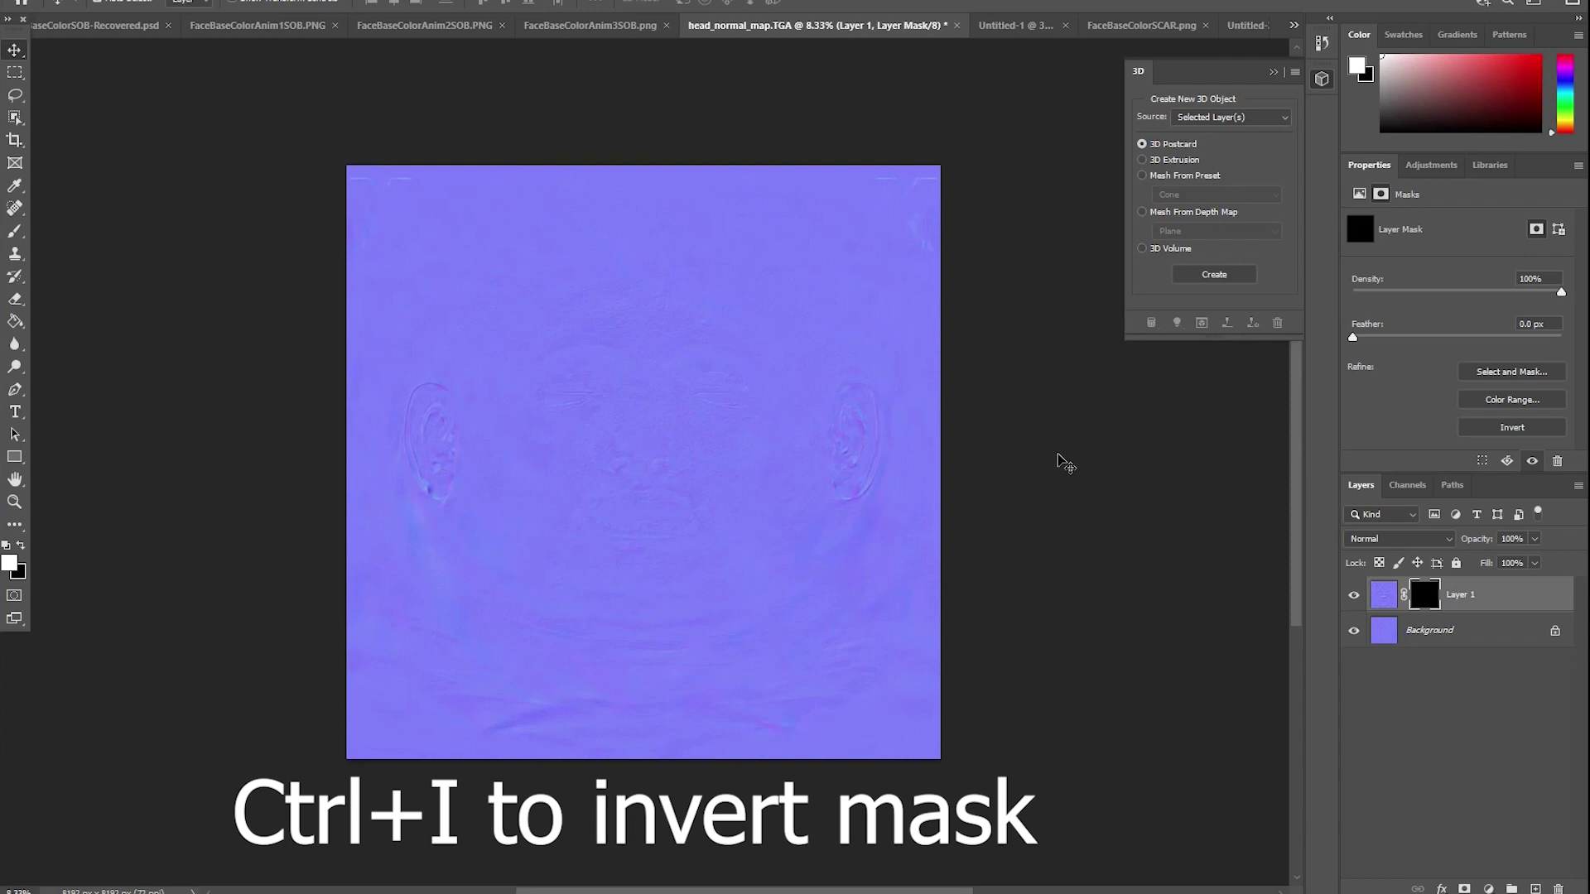
# Paint white on Layer 1's mask with a soft 542 px brush to reveal the scar's normal detail on the cheek.
pyautogui.keyDown('alt'); pyautogui.scroll(4, 723, 422); pyautogui.keyUp('alt')
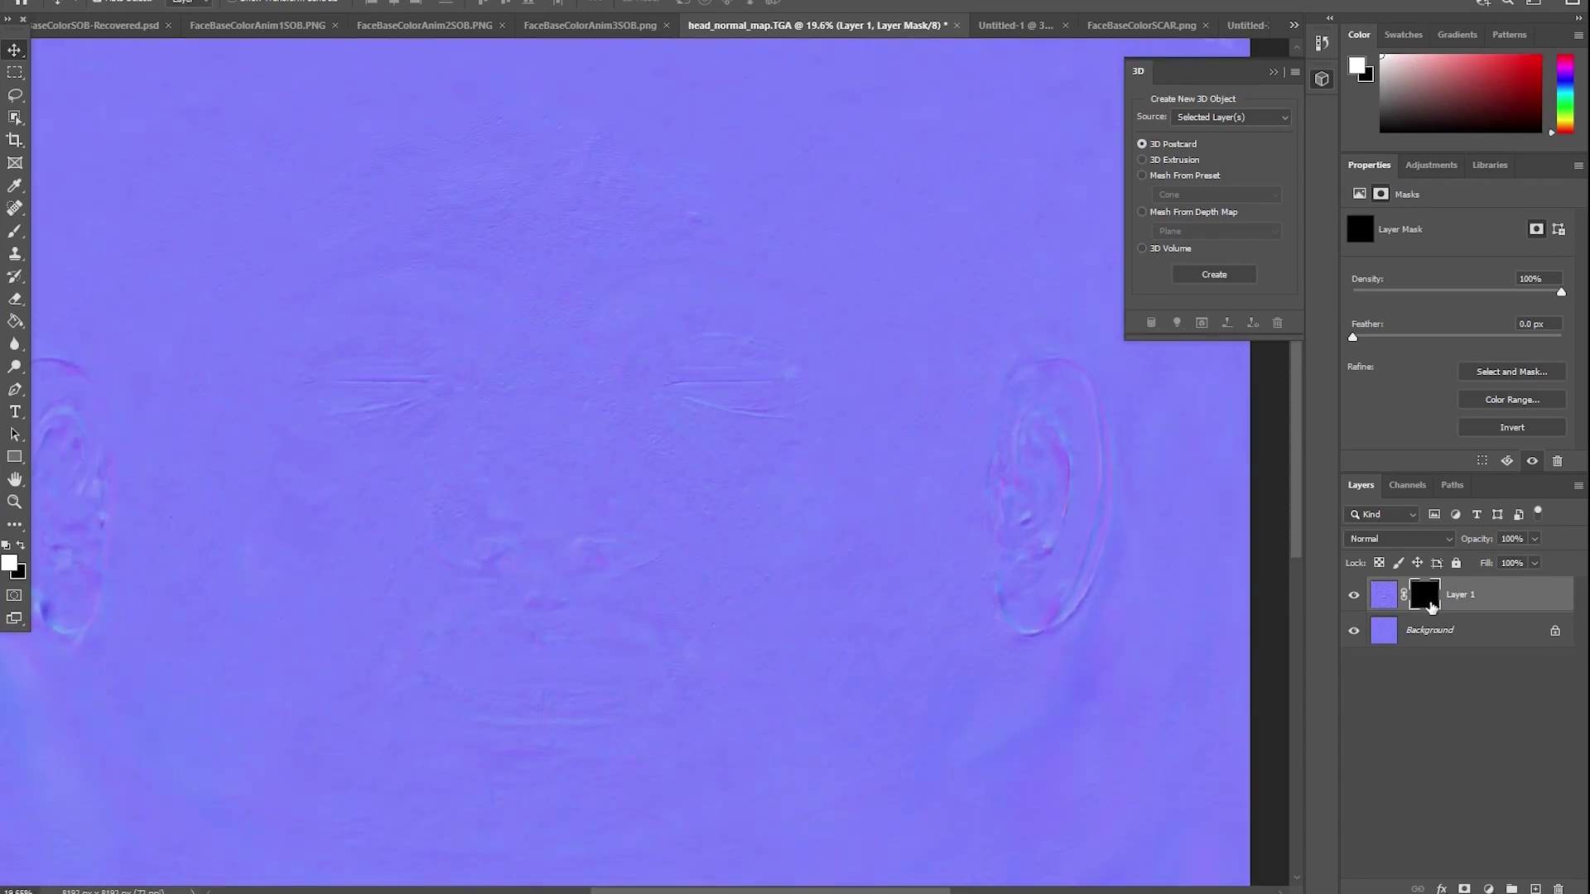
pyautogui.click(14, 233)
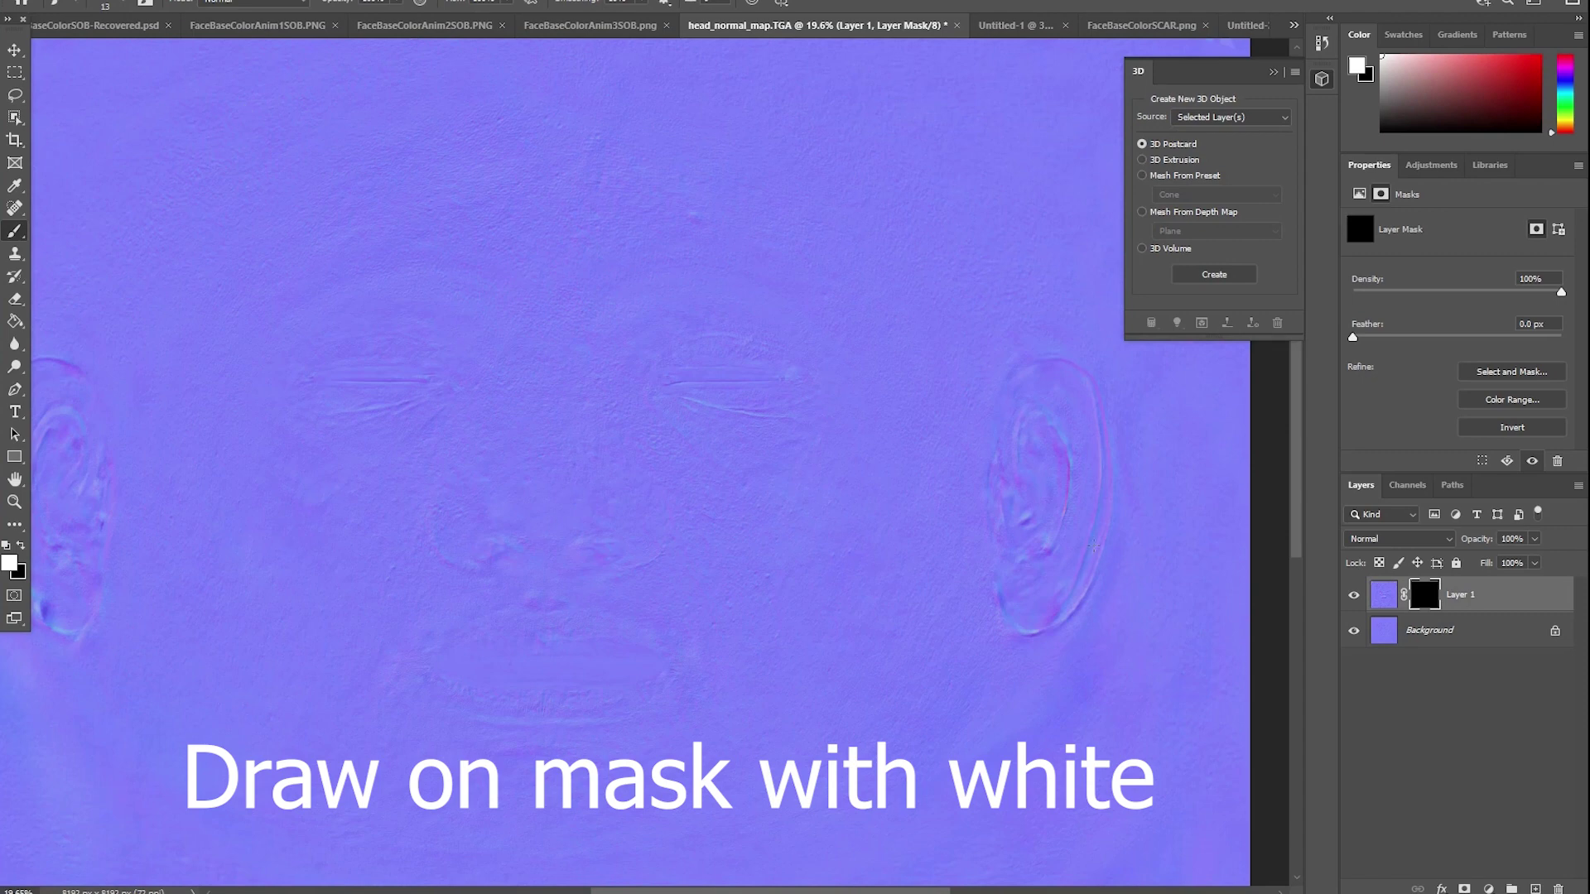
pyautogui.keyDown('alt'); pyautogui.moveTo(916, 454); pyautogui.dragTo(951, 464, button='right'); pyautogui.keyUp('alt')
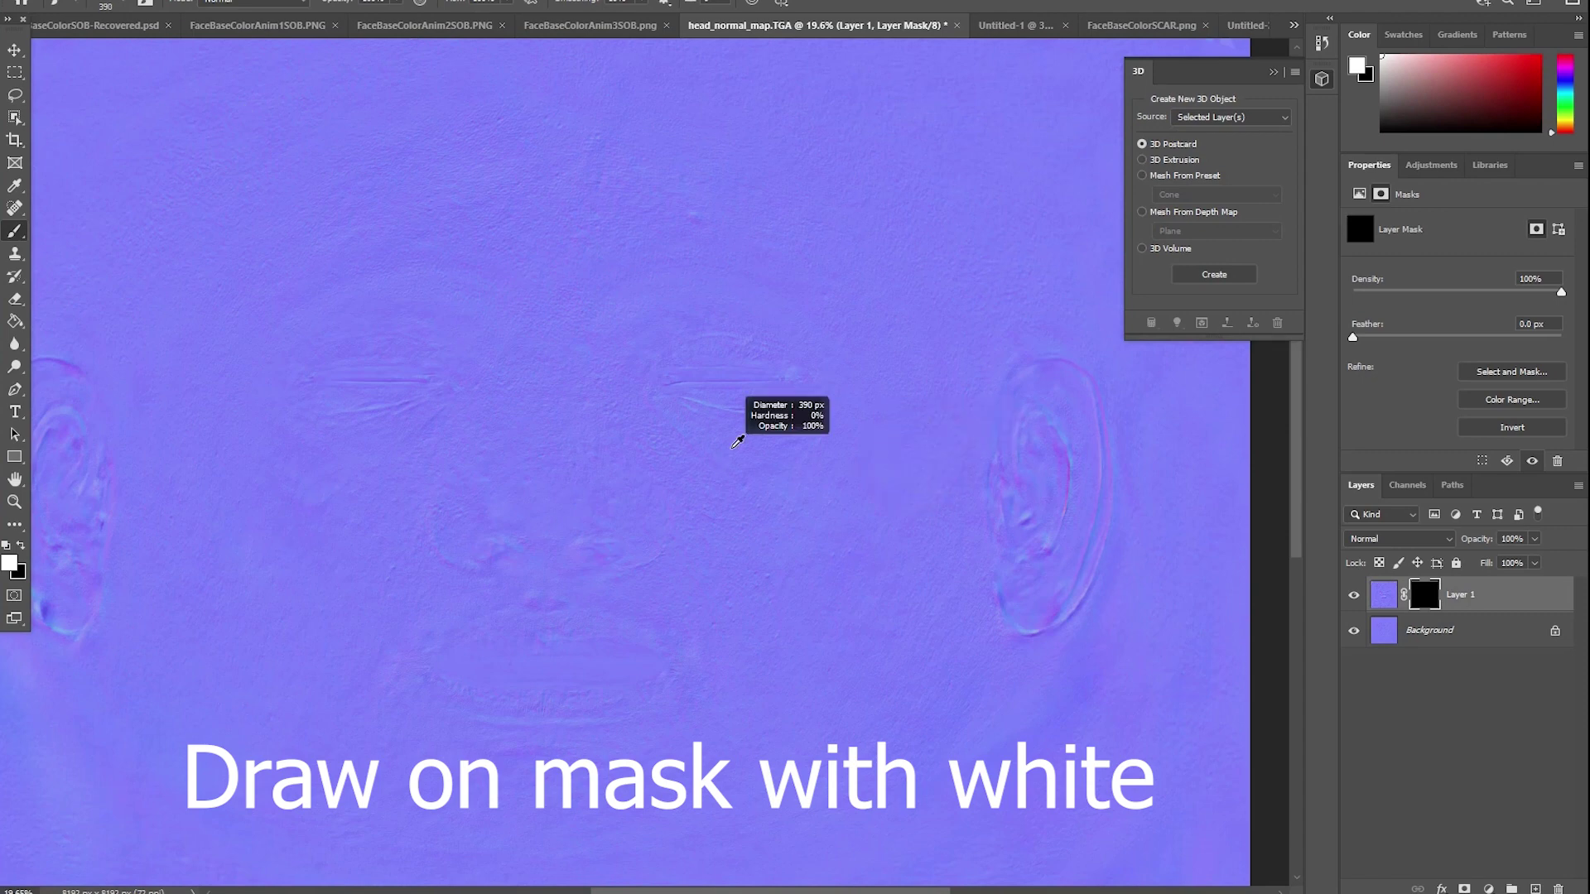
pyautogui.keyDown('alt'); pyautogui.moveTo(737, 443); pyautogui.dragTo(681, 434, button='right'); pyautogui.keyUp('alt')
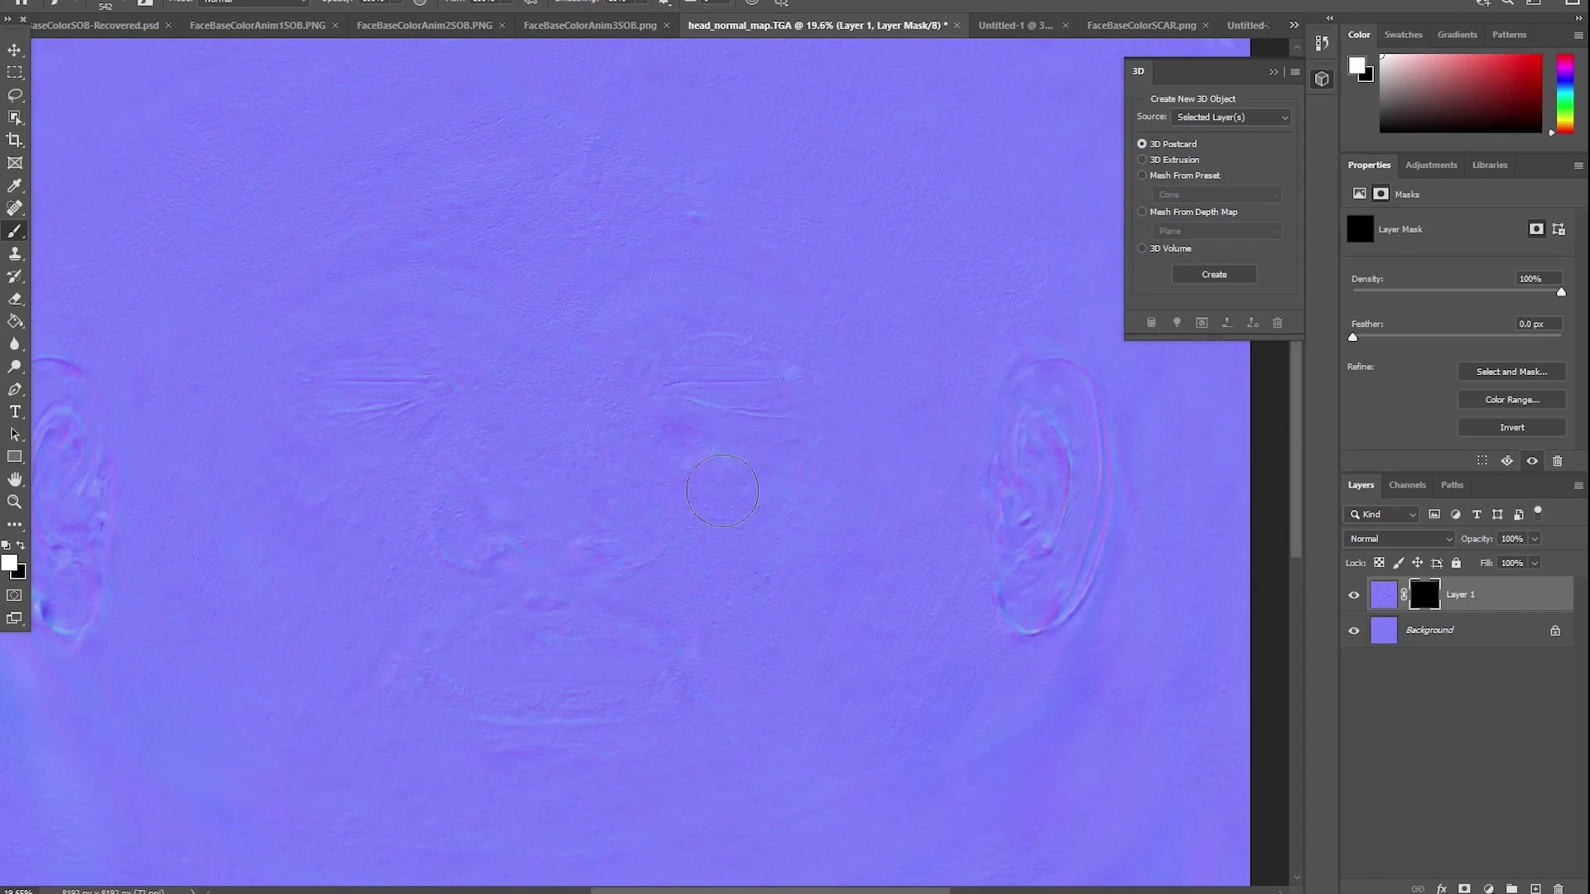
pyautogui.moveTo(712, 451)
pyautogui.mouseDown()
pyautogui.moveTo(786, 521)
pyautogui.moveTo(756, 495)
pyautogui.mouseUp()
pyautogui.moveTo(840, 553); pyautogui.dragTo(855, 595)
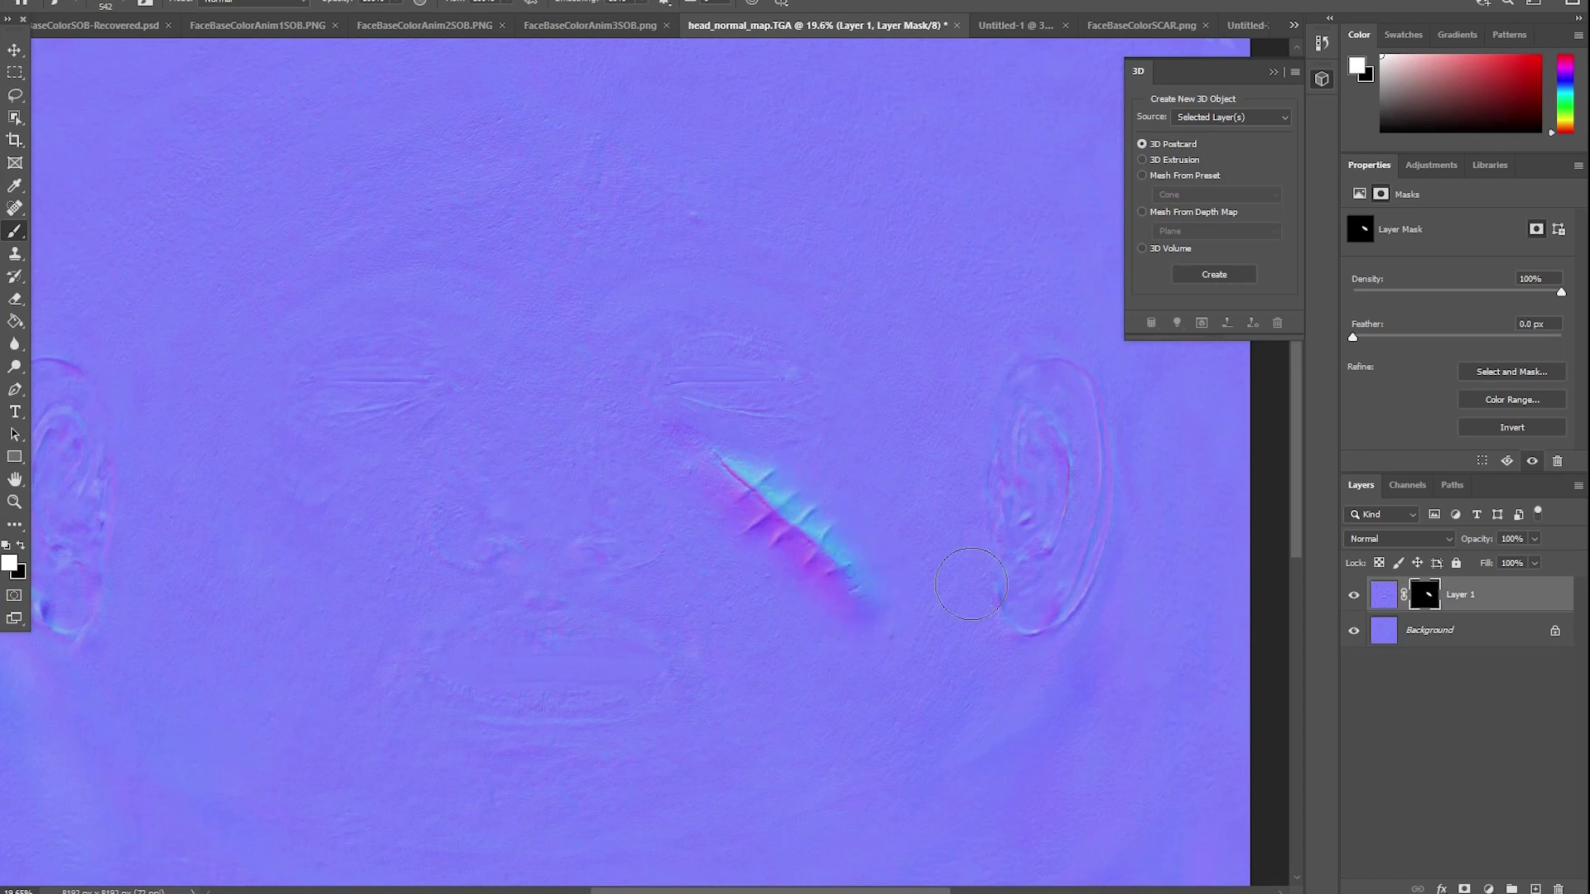
# Paint white on the mask over the other cheek to reveal the fleur-de-lis tattoo's normal detail.
pyautogui.keyDown('shift'); pyautogui.click(1424, 595); pyautogui.keyUp('shift')
pyautogui.moveTo(348, 462)
pyautogui.mouseDown()
pyautogui.moveTo(321, 507)
pyautogui.moveTo(355, 510)
pyautogui.moveTo(353, 475)
pyautogui.mouseUp()
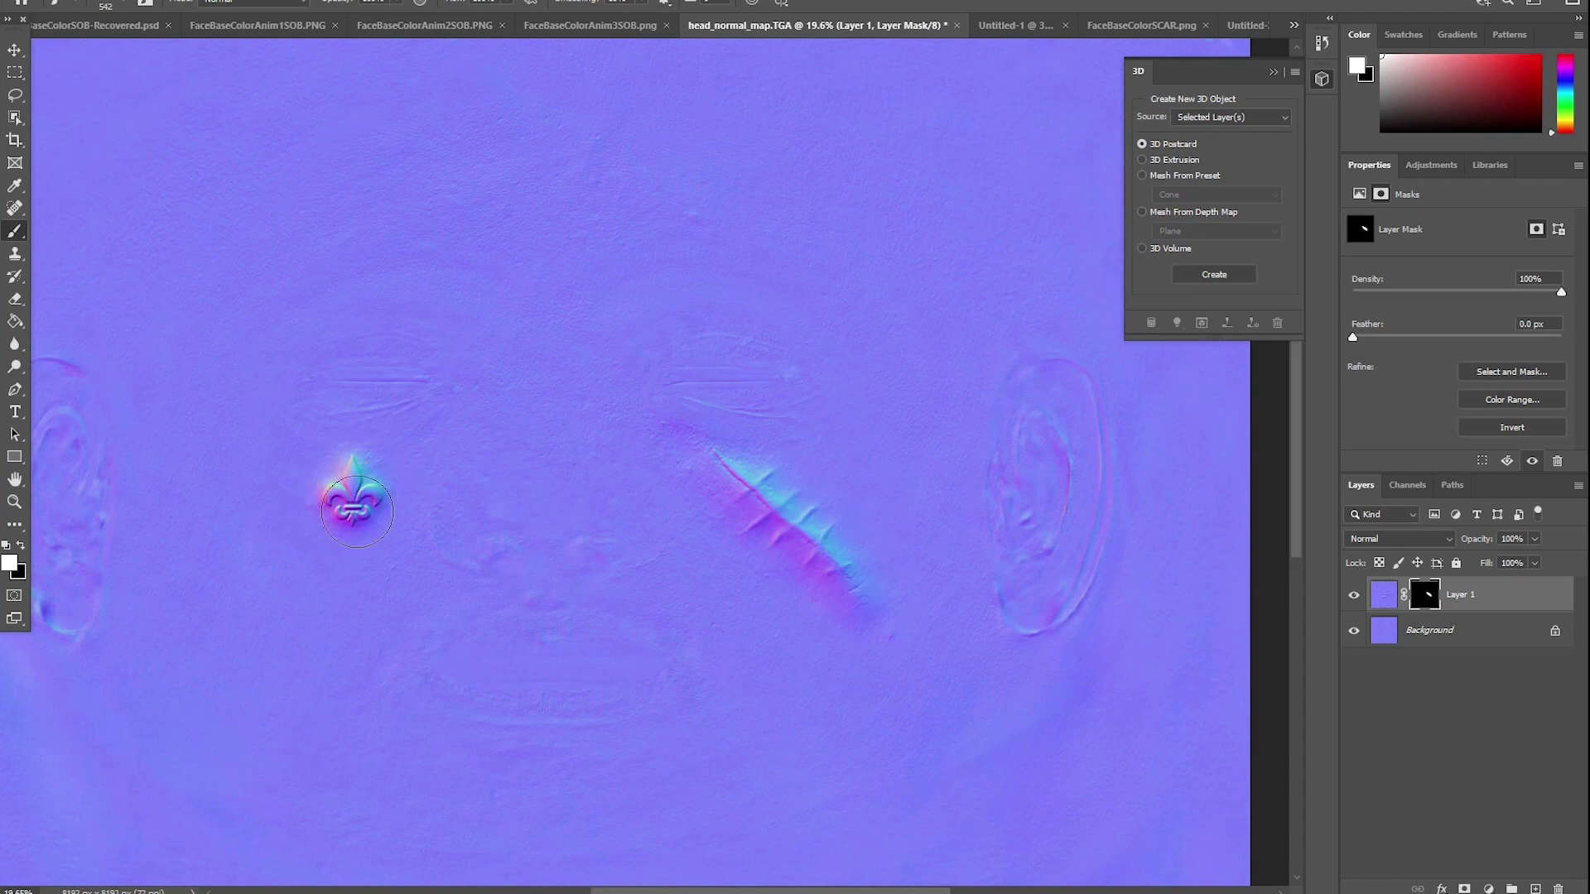
pyautogui.keyDown('alt'); pyautogui.scroll(-5, 861, 634); pyautogui.keyUp('alt')
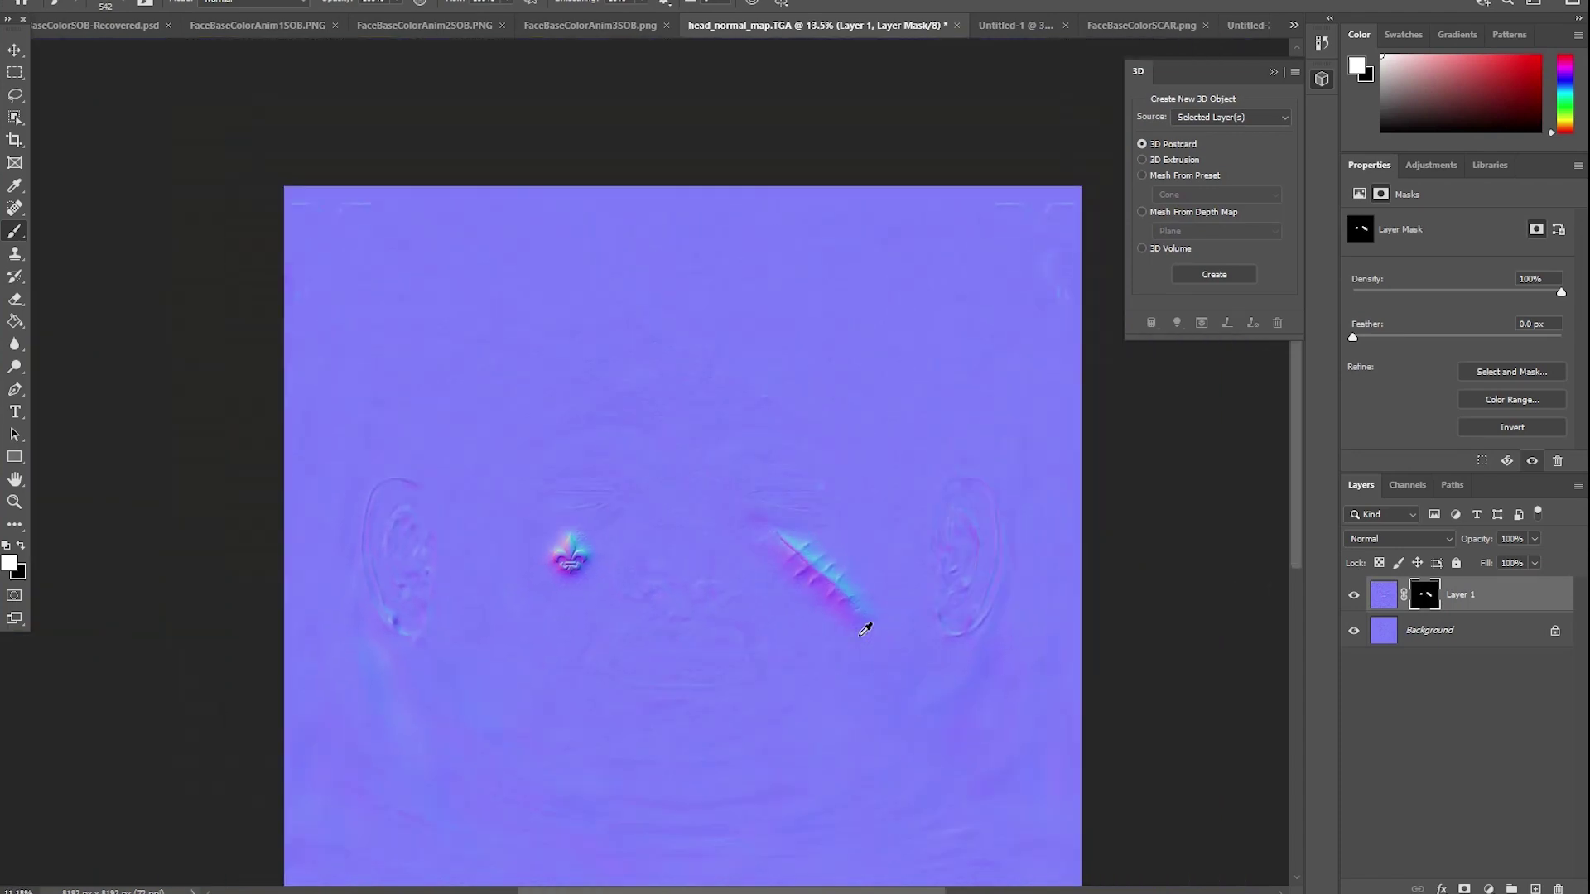
pyautogui.keyDown('alt'); pyautogui.scroll(-2, 778, 725); pyautogui.keyUp('alt')
pyautogui.keyDown('alt'); pyautogui.scroll(5, 787, 757); pyautogui.keyUp('alt')
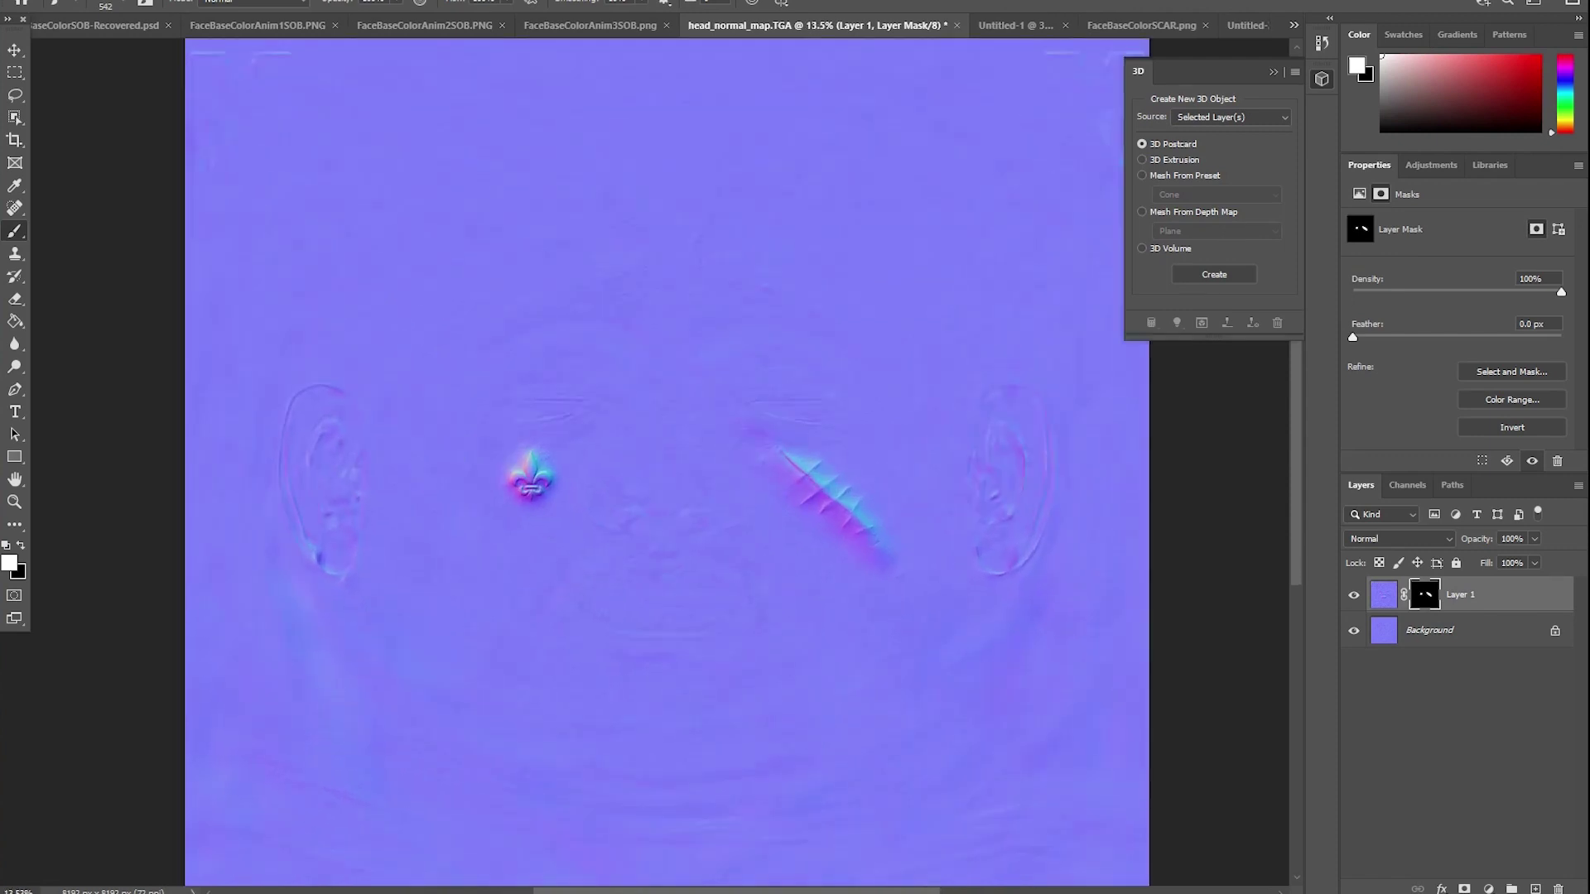
# Save the edited normal map as a PNG named head_normal_mapSCAR in the ScarTutorial folder.
pyautogui.hotkey('alt', 'f')
pyautogui.press('Return')
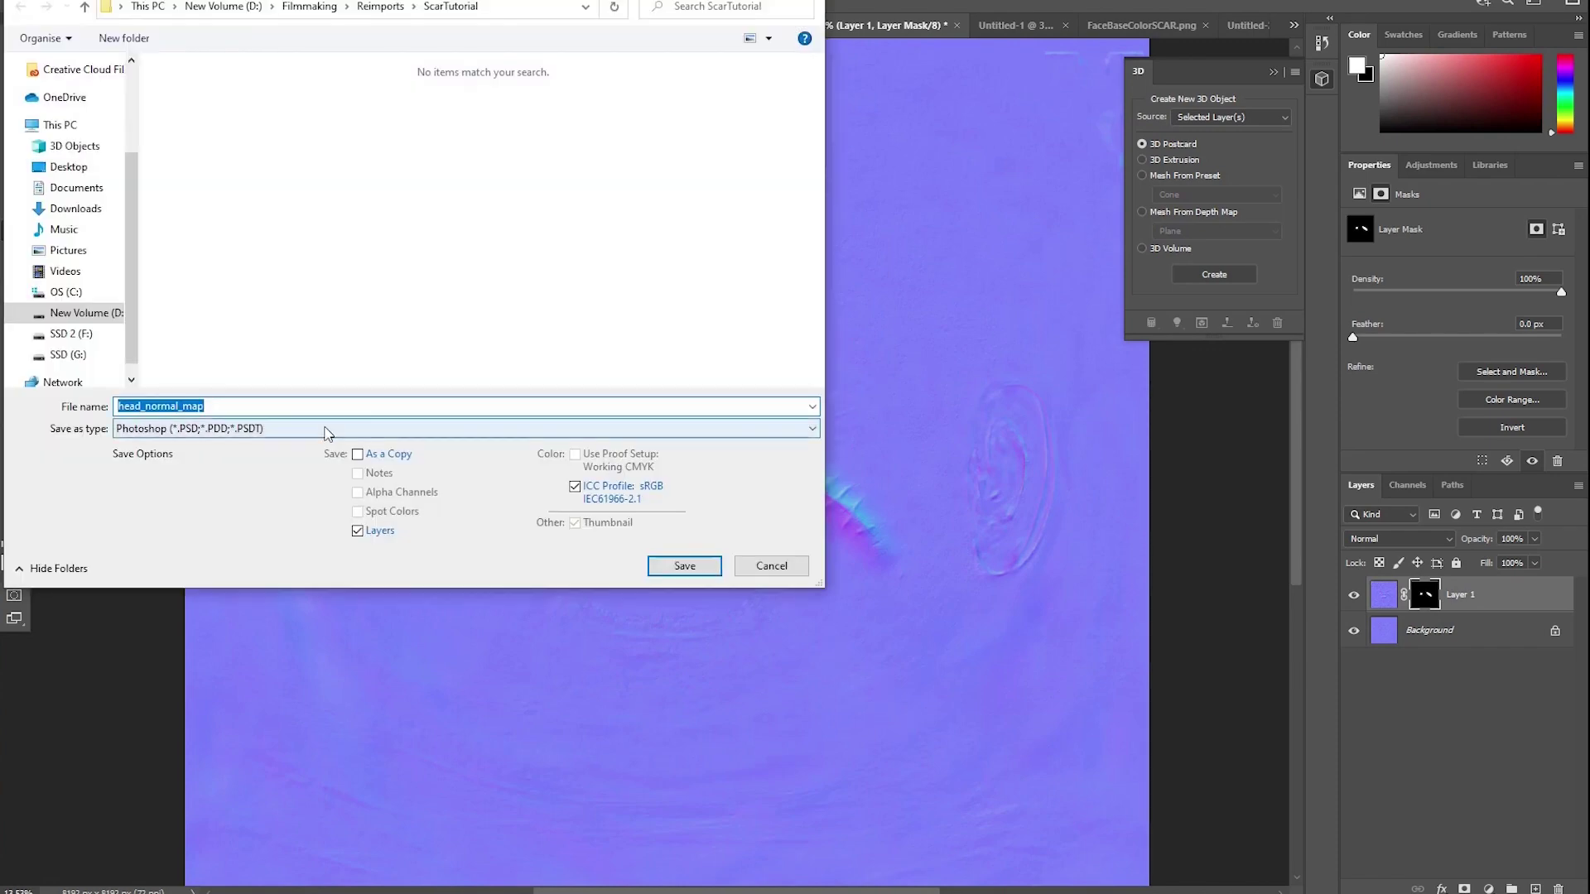
pyautogui.click(335, 429)
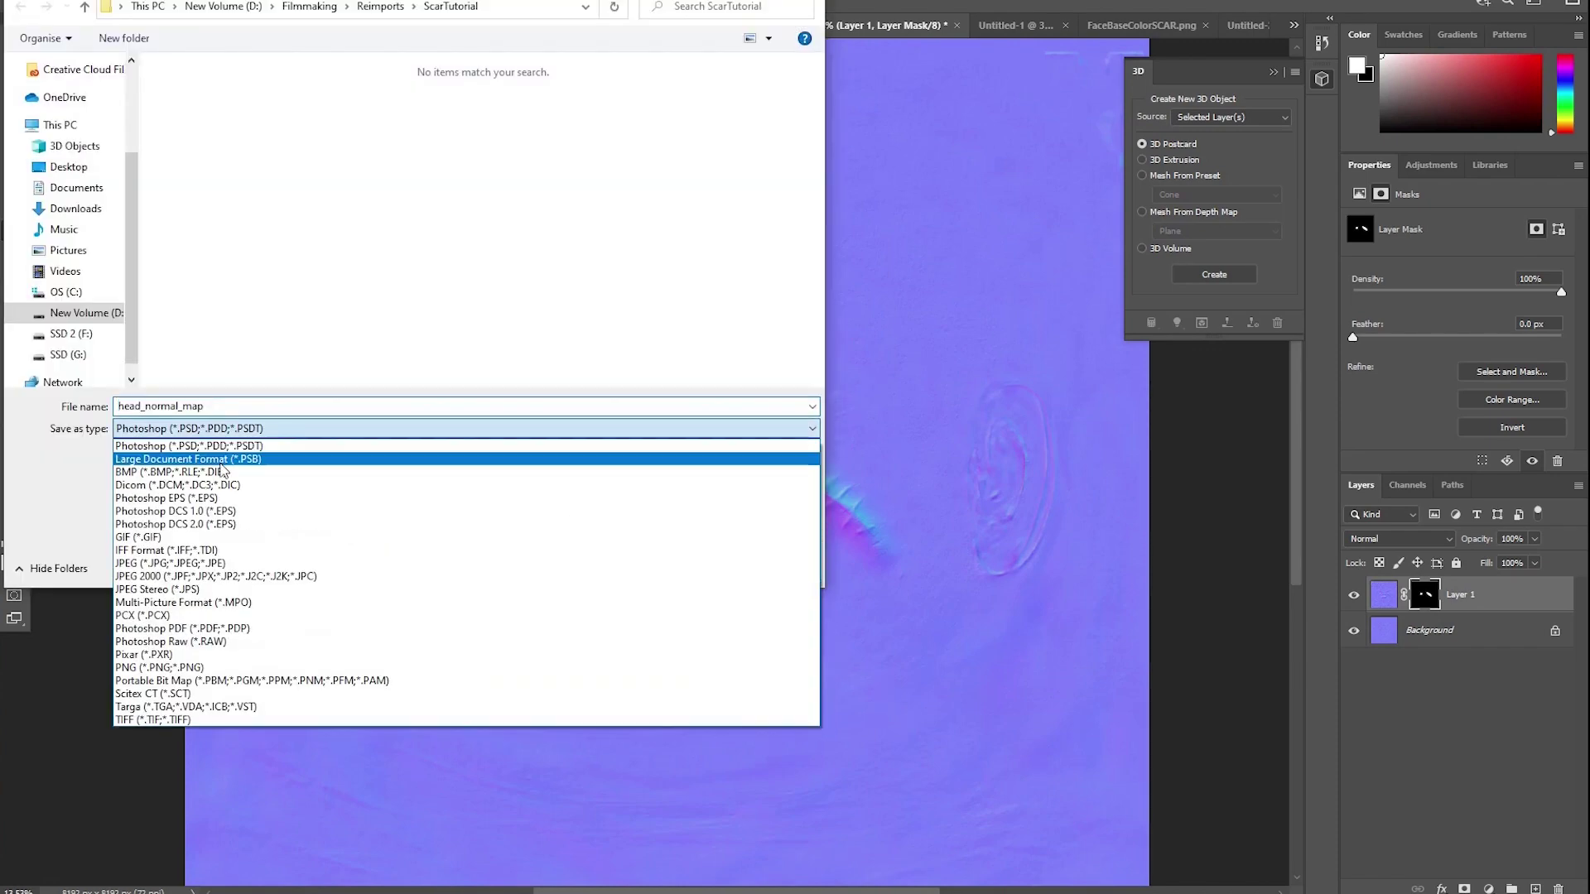
pyautogui.click(207, 667)
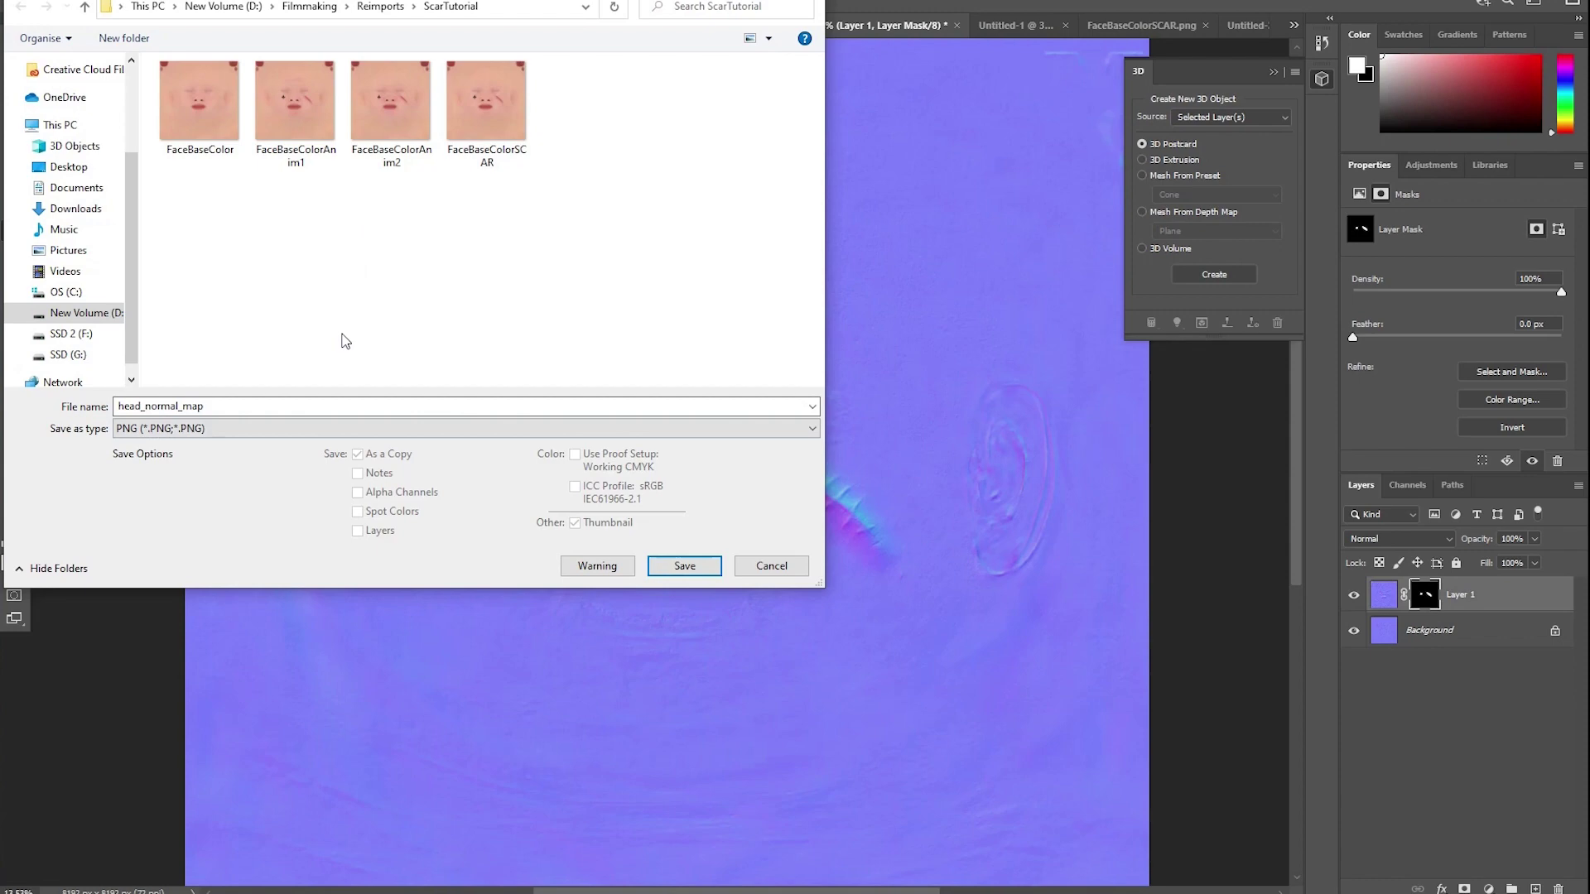
pyautogui.click(283, 408)
pyautogui.click(708, 566)
pyautogui.click(866, 253)
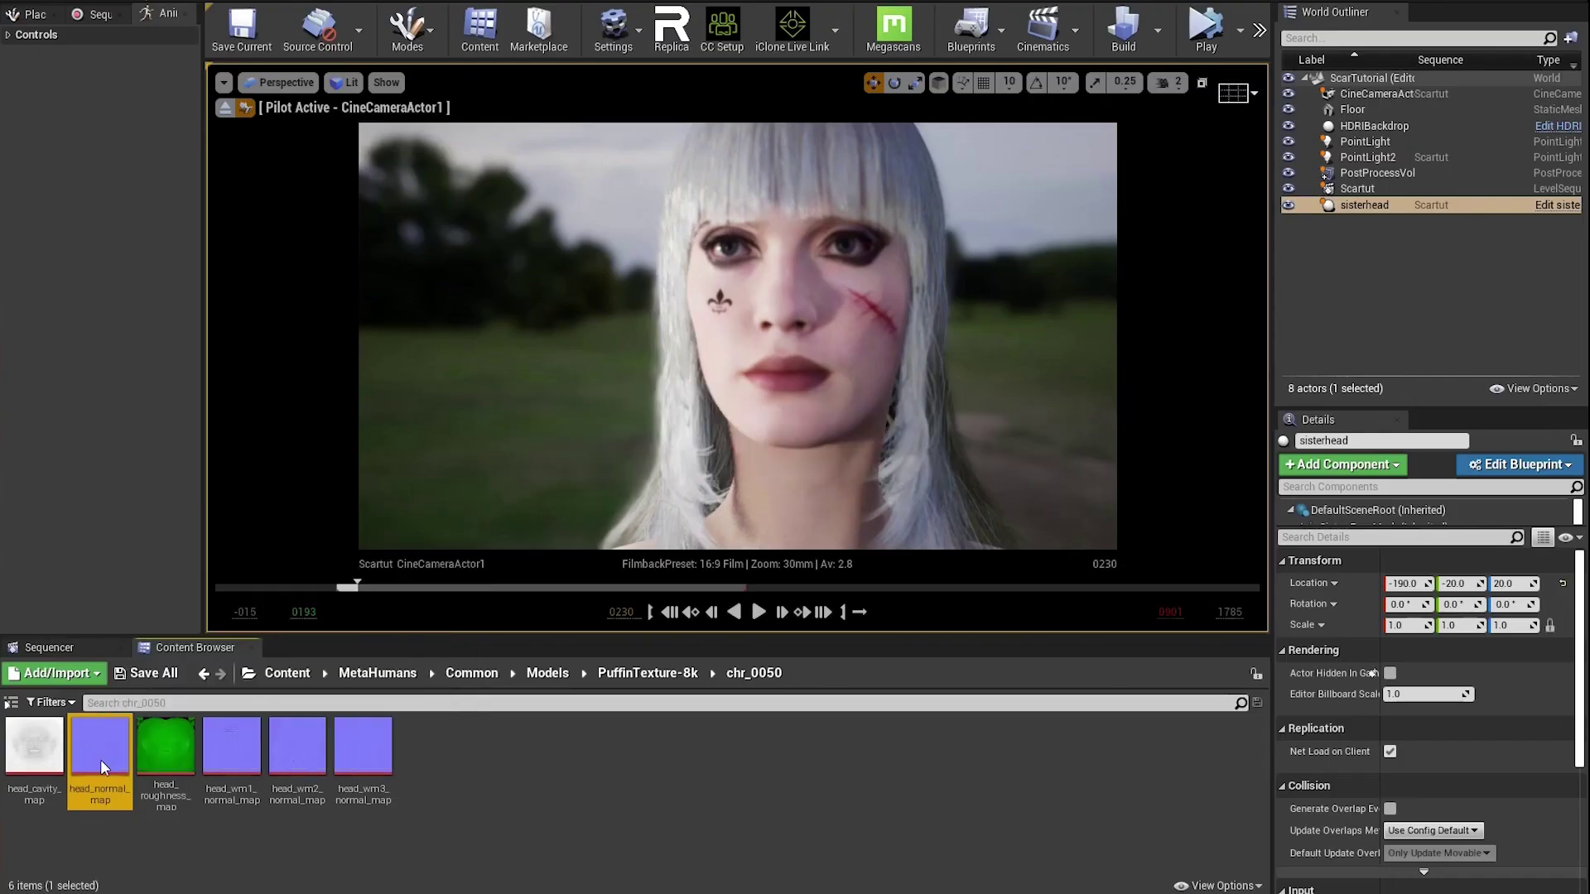
# Switch to Unreal Editor, reimport the head_normal_map texture using head_normal_mapSCAR as its source file, and save it.
pyautogui.doubleClick(100, 750)
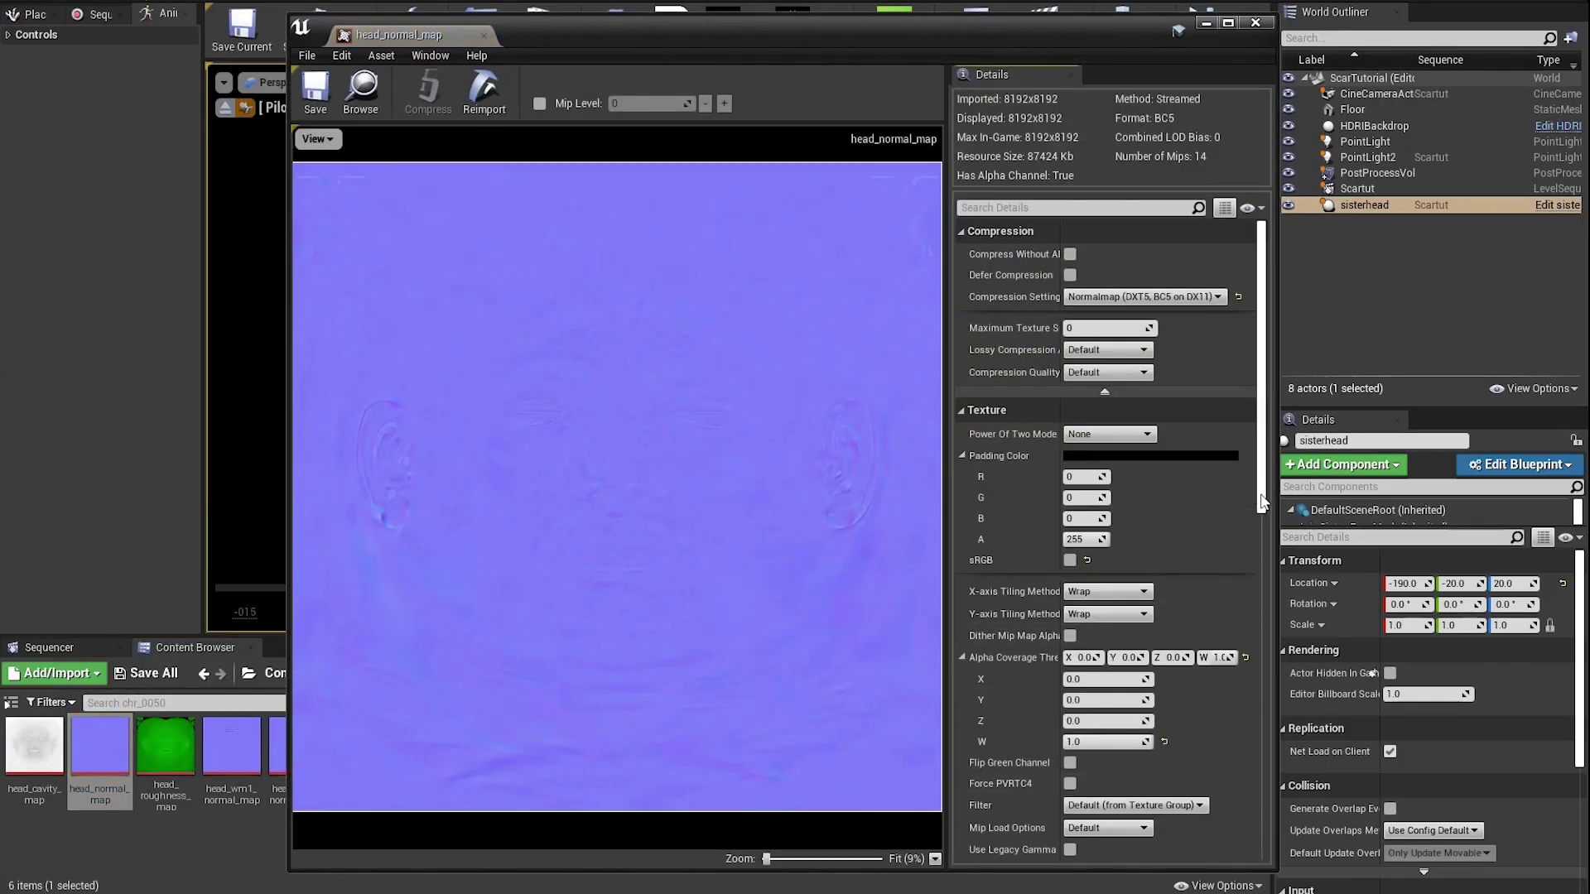
pyautogui.scroll(-10, 1258, 538)
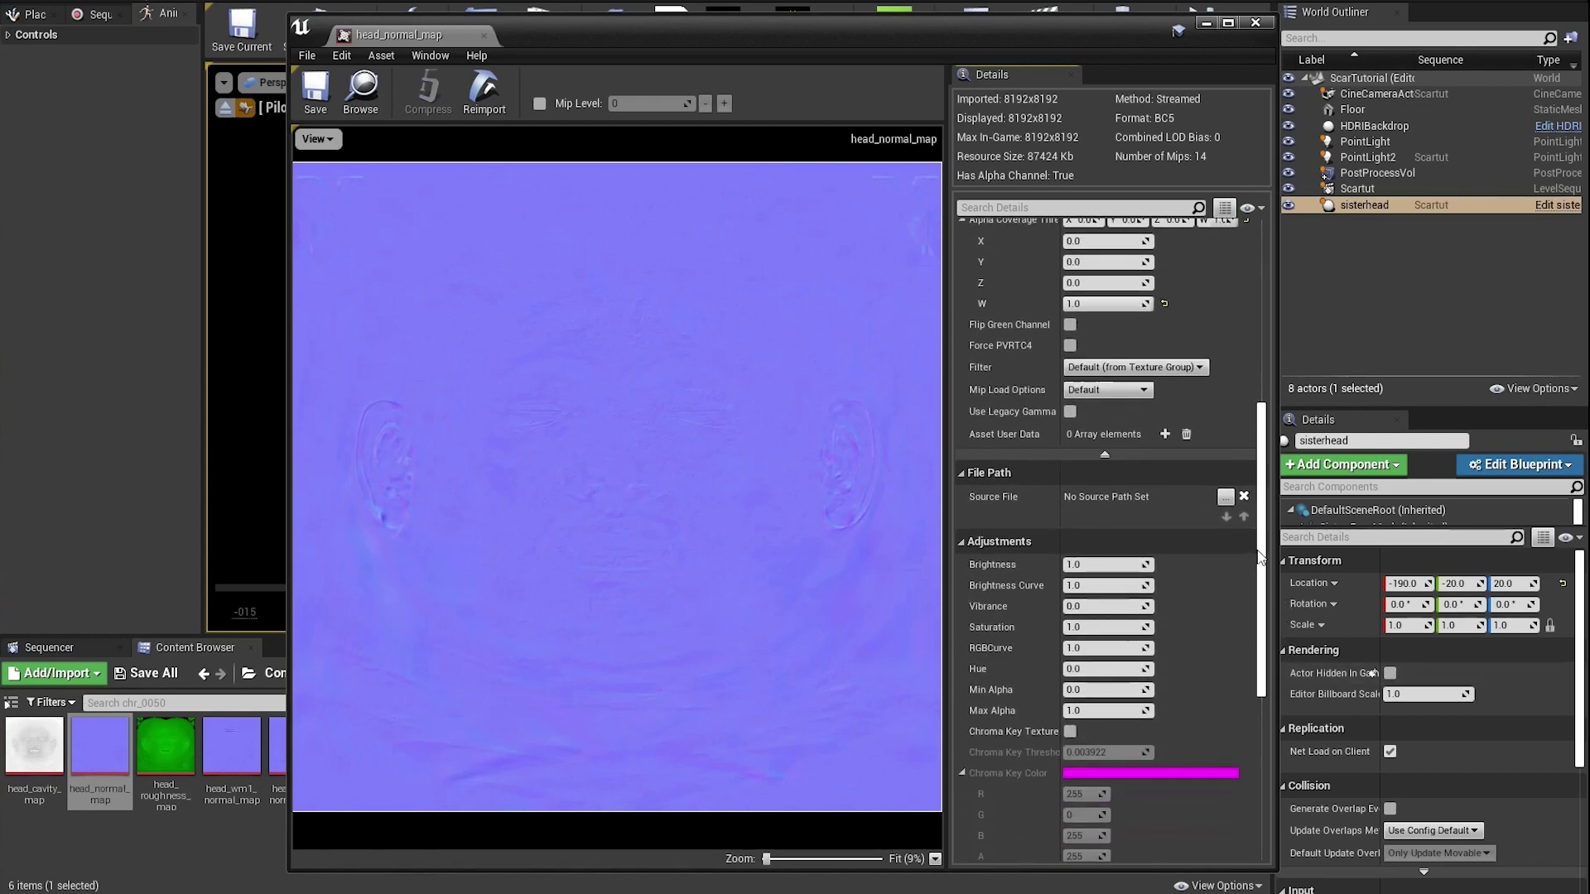
pyautogui.click(1225, 496)
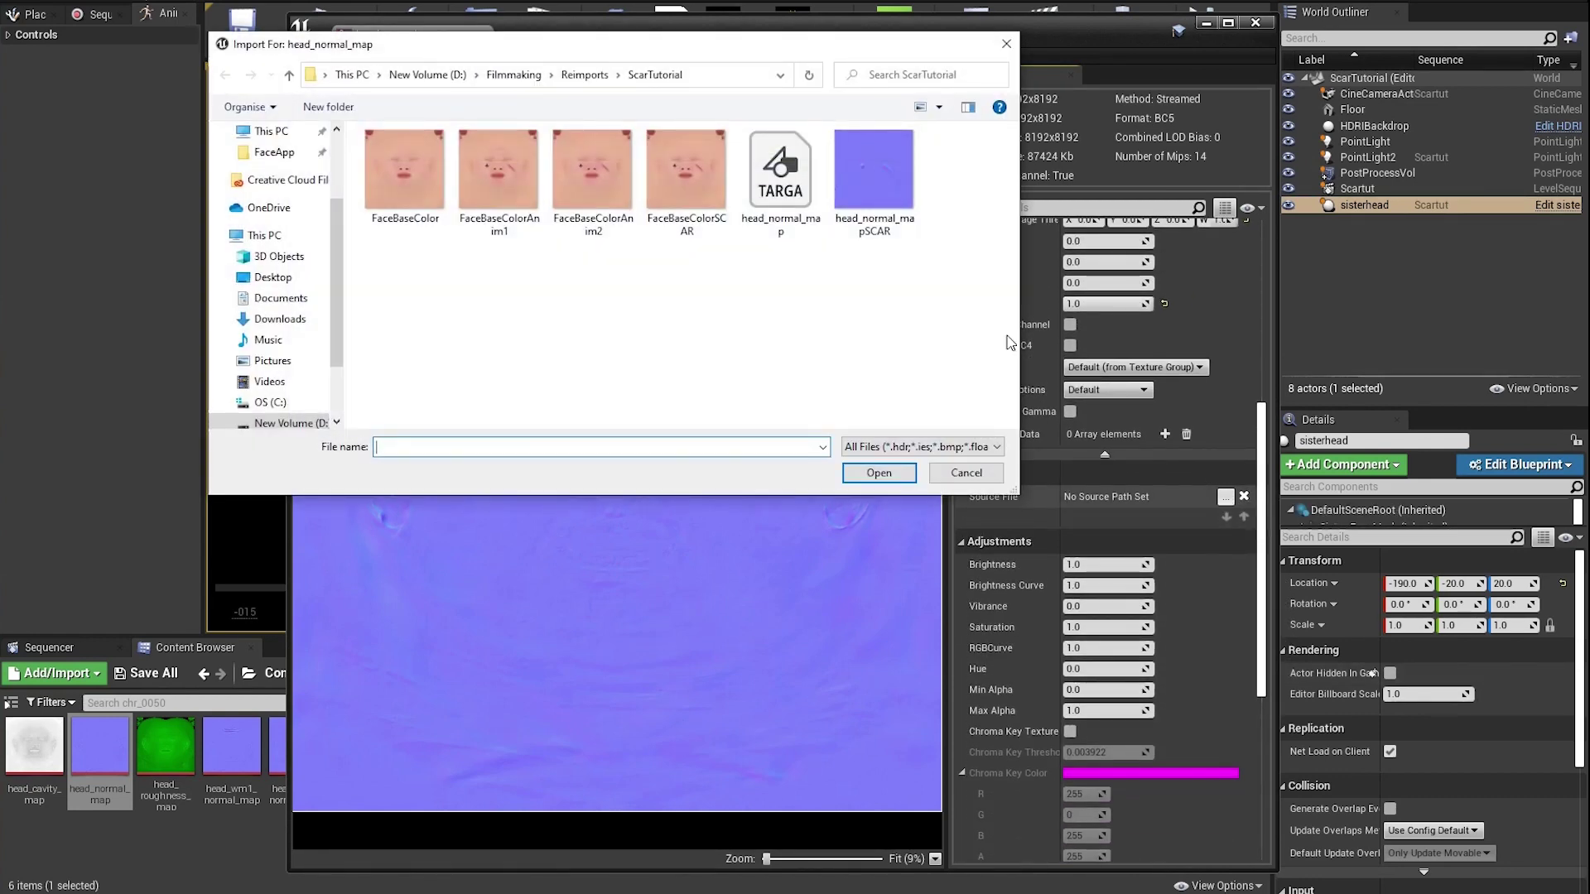
pyautogui.doubleClick(873, 174)
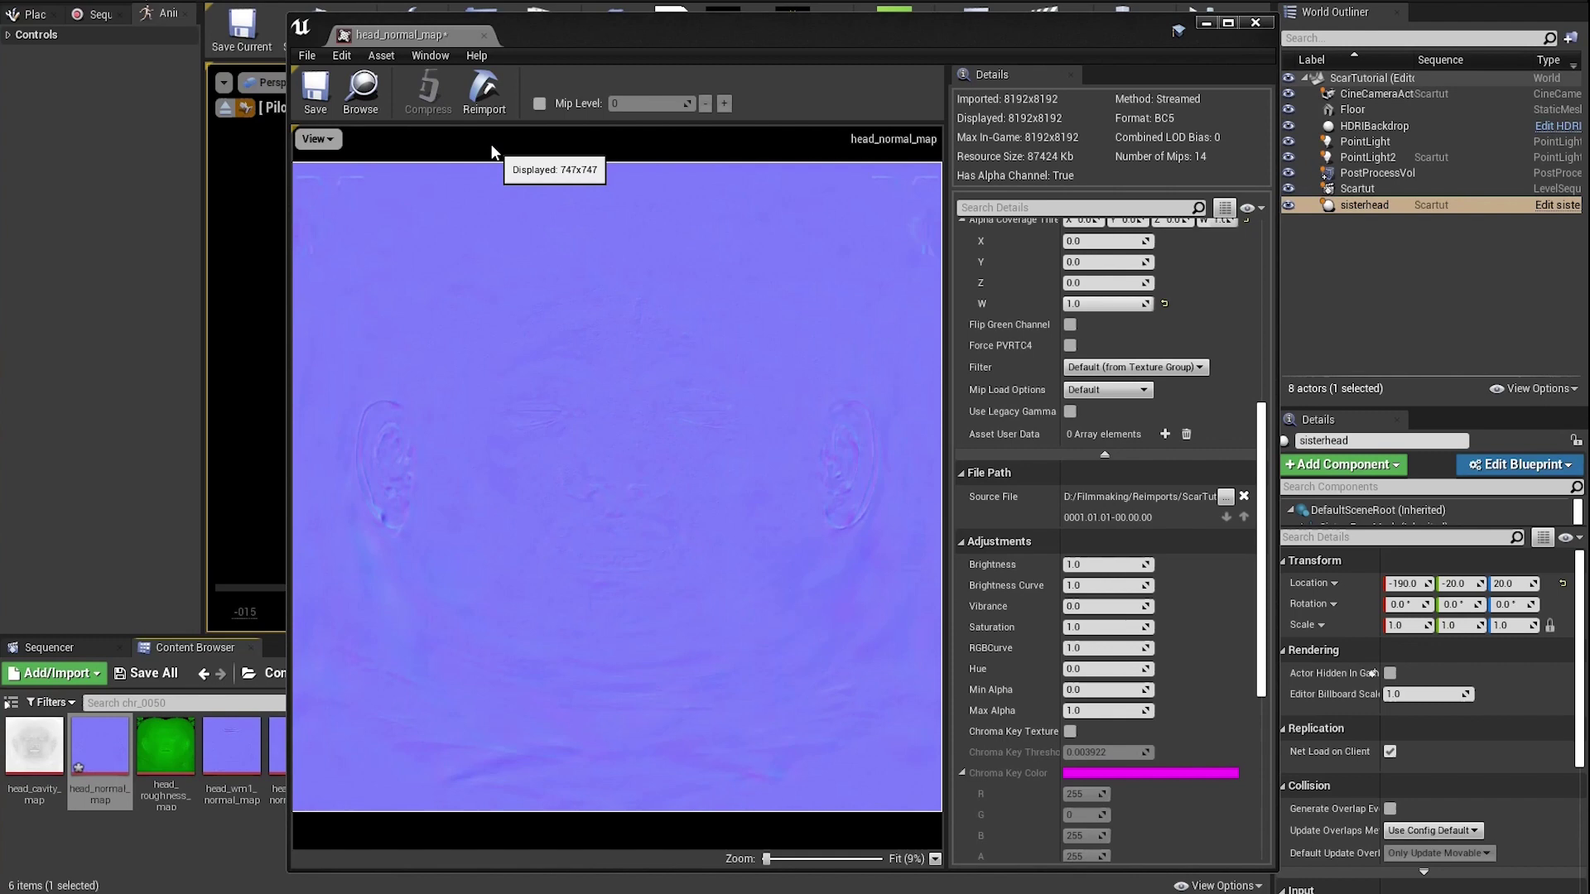
pyautogui.click(487, 99)
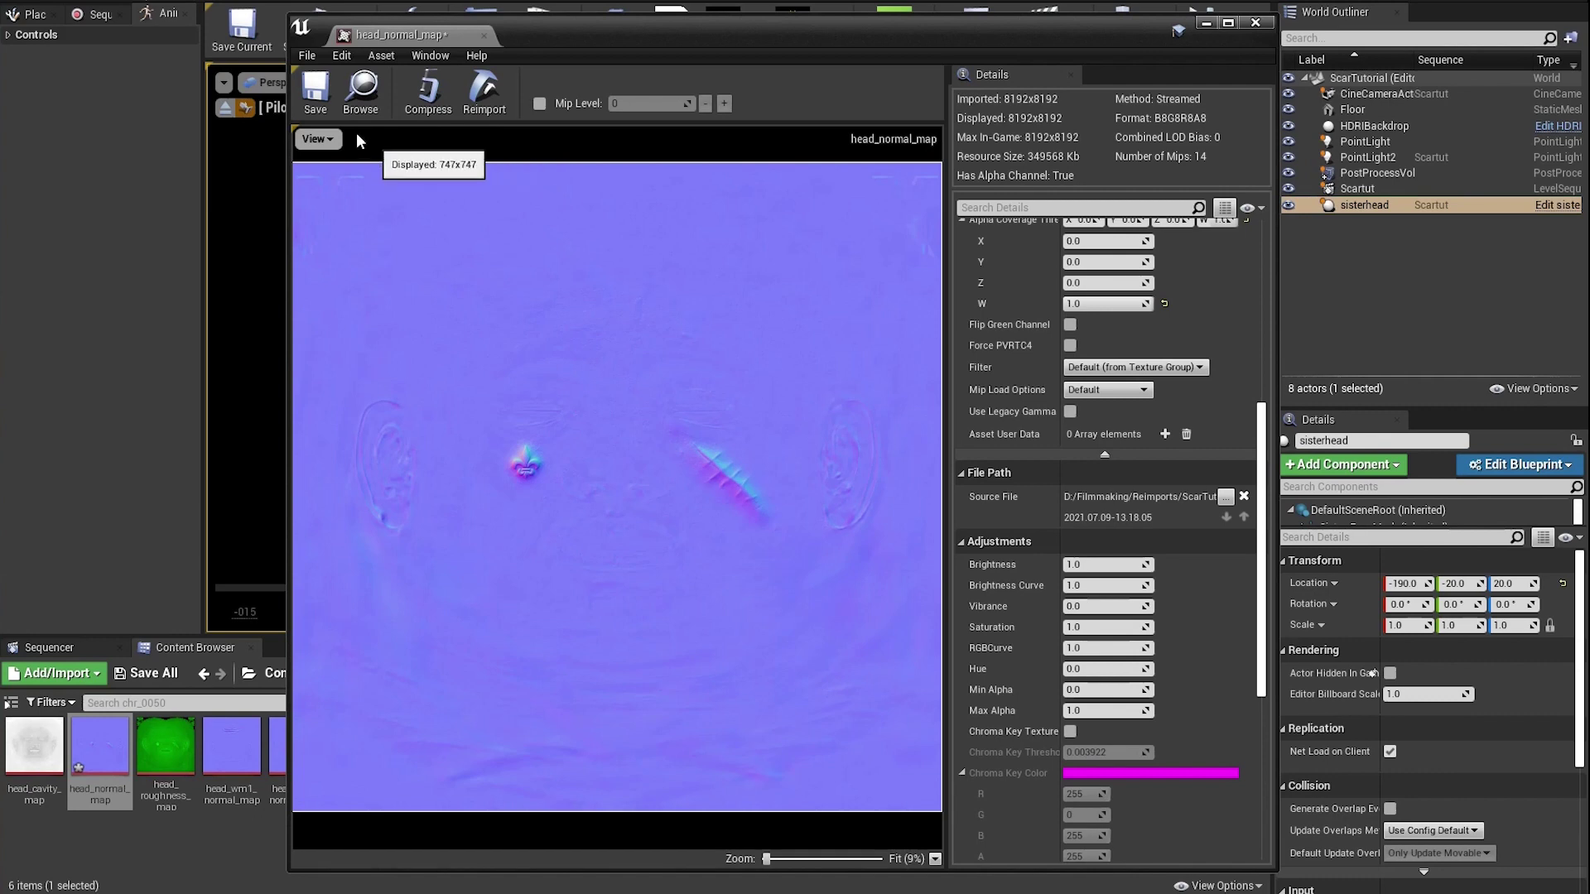
pyautogui.click(328, 108)
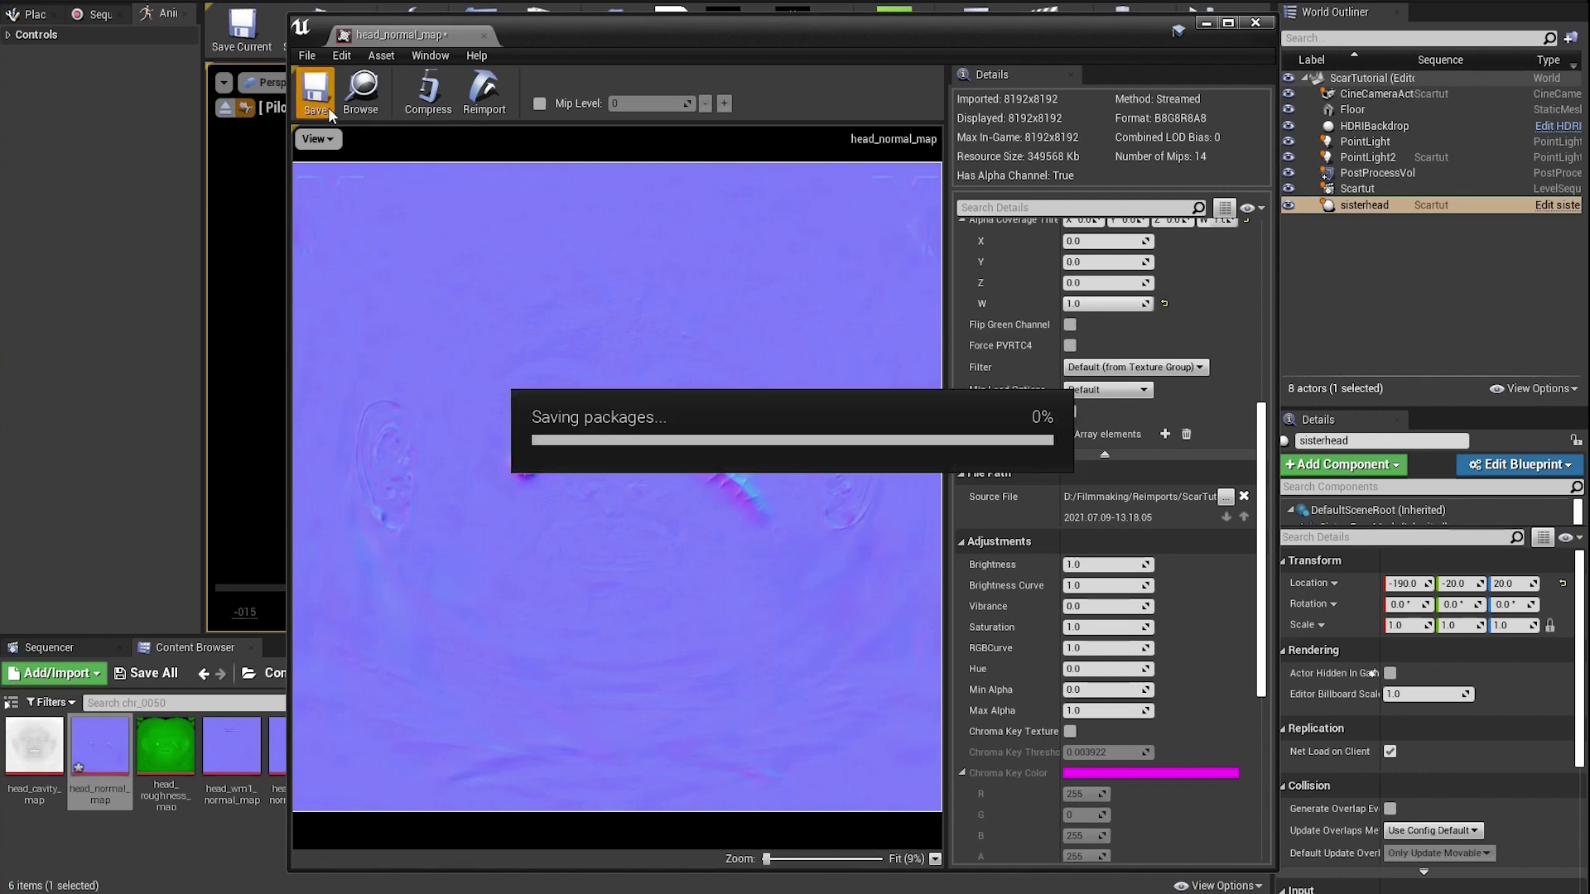
pyautogui.click(1206, 24)
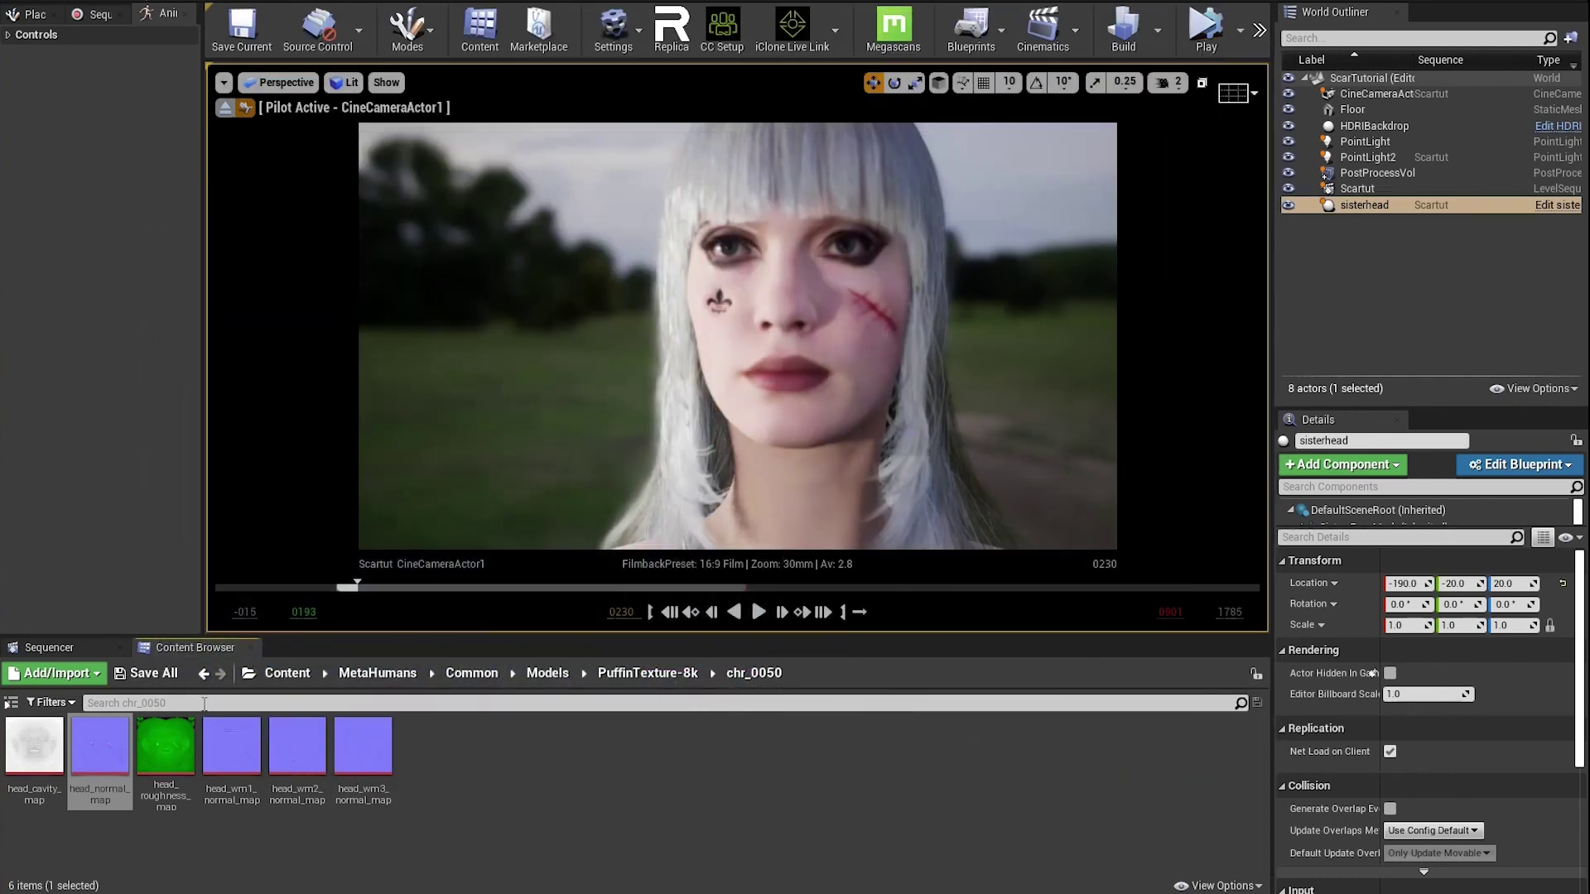
# Bring up the Scartut sequence's timeline.
pyautogui.click(73, 651)
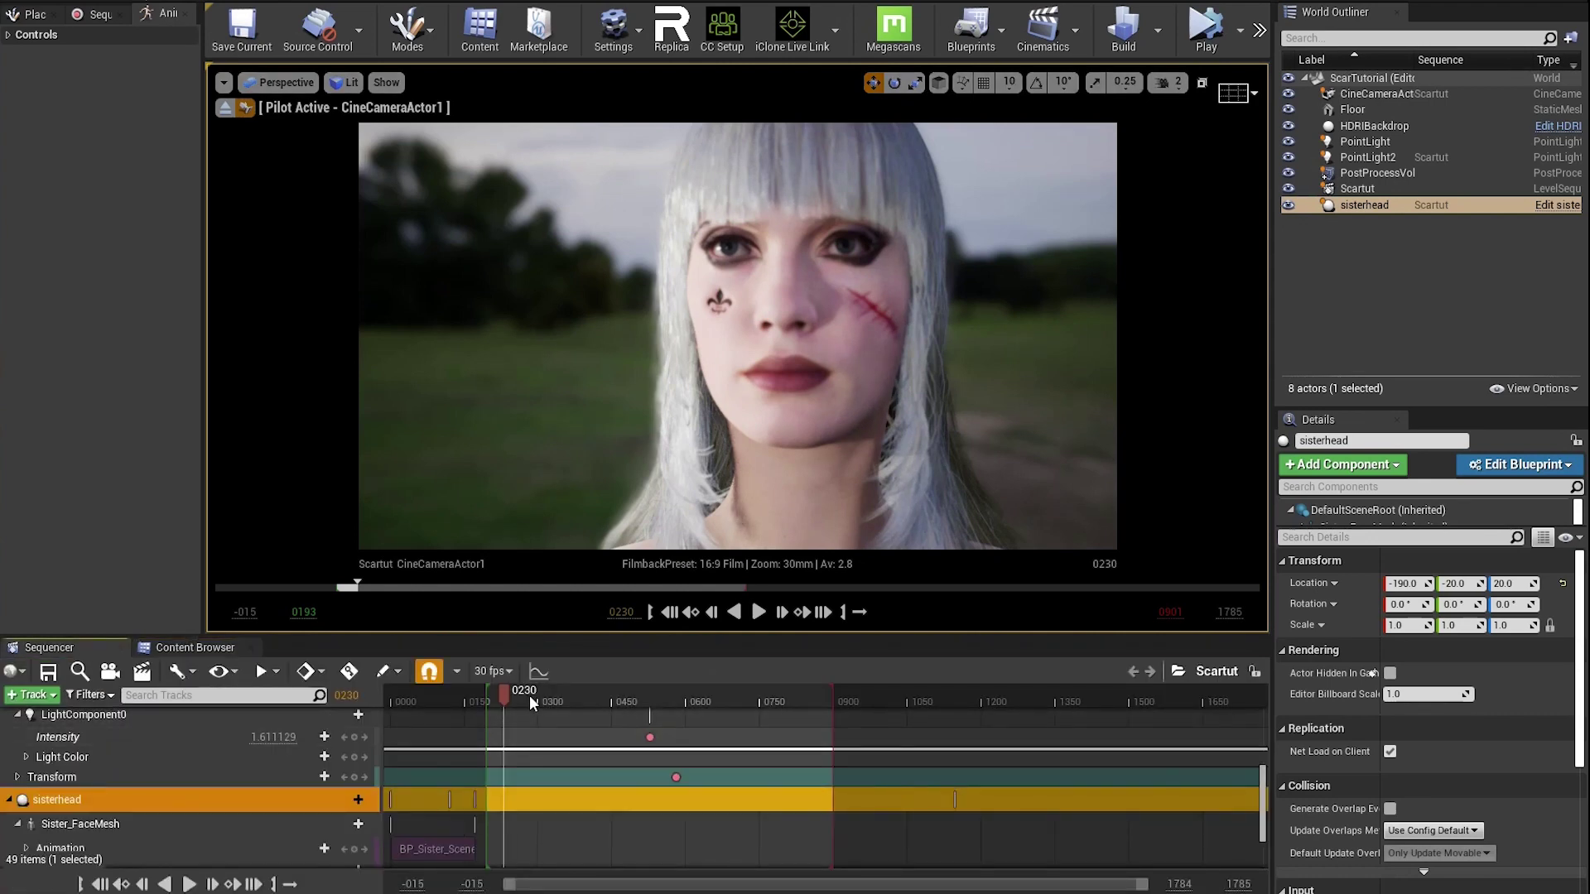